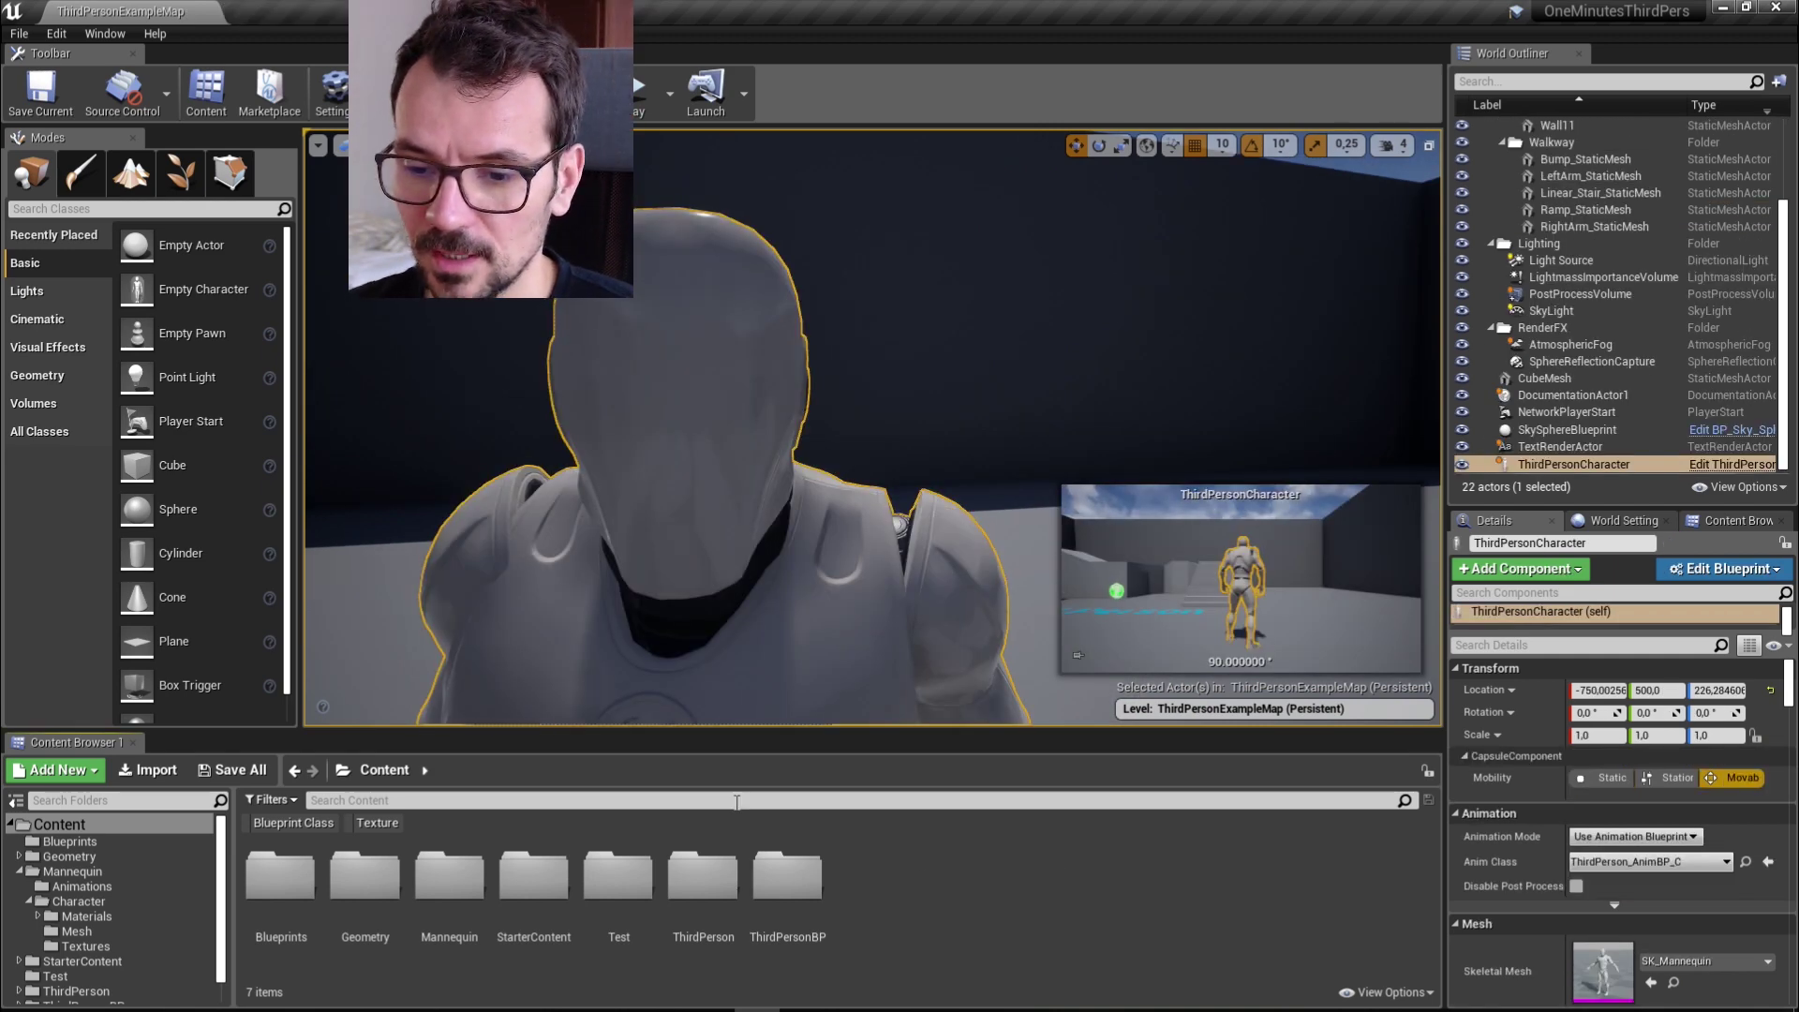
Import 1.png, 2.png, 3.png and 4.png from the Grafika folder into the Mannequin/Character/Textures folder
{"action": "double_click", "coordinate": [459, 886]}
{"action": "double_click", "coordinate": [365, 881]}
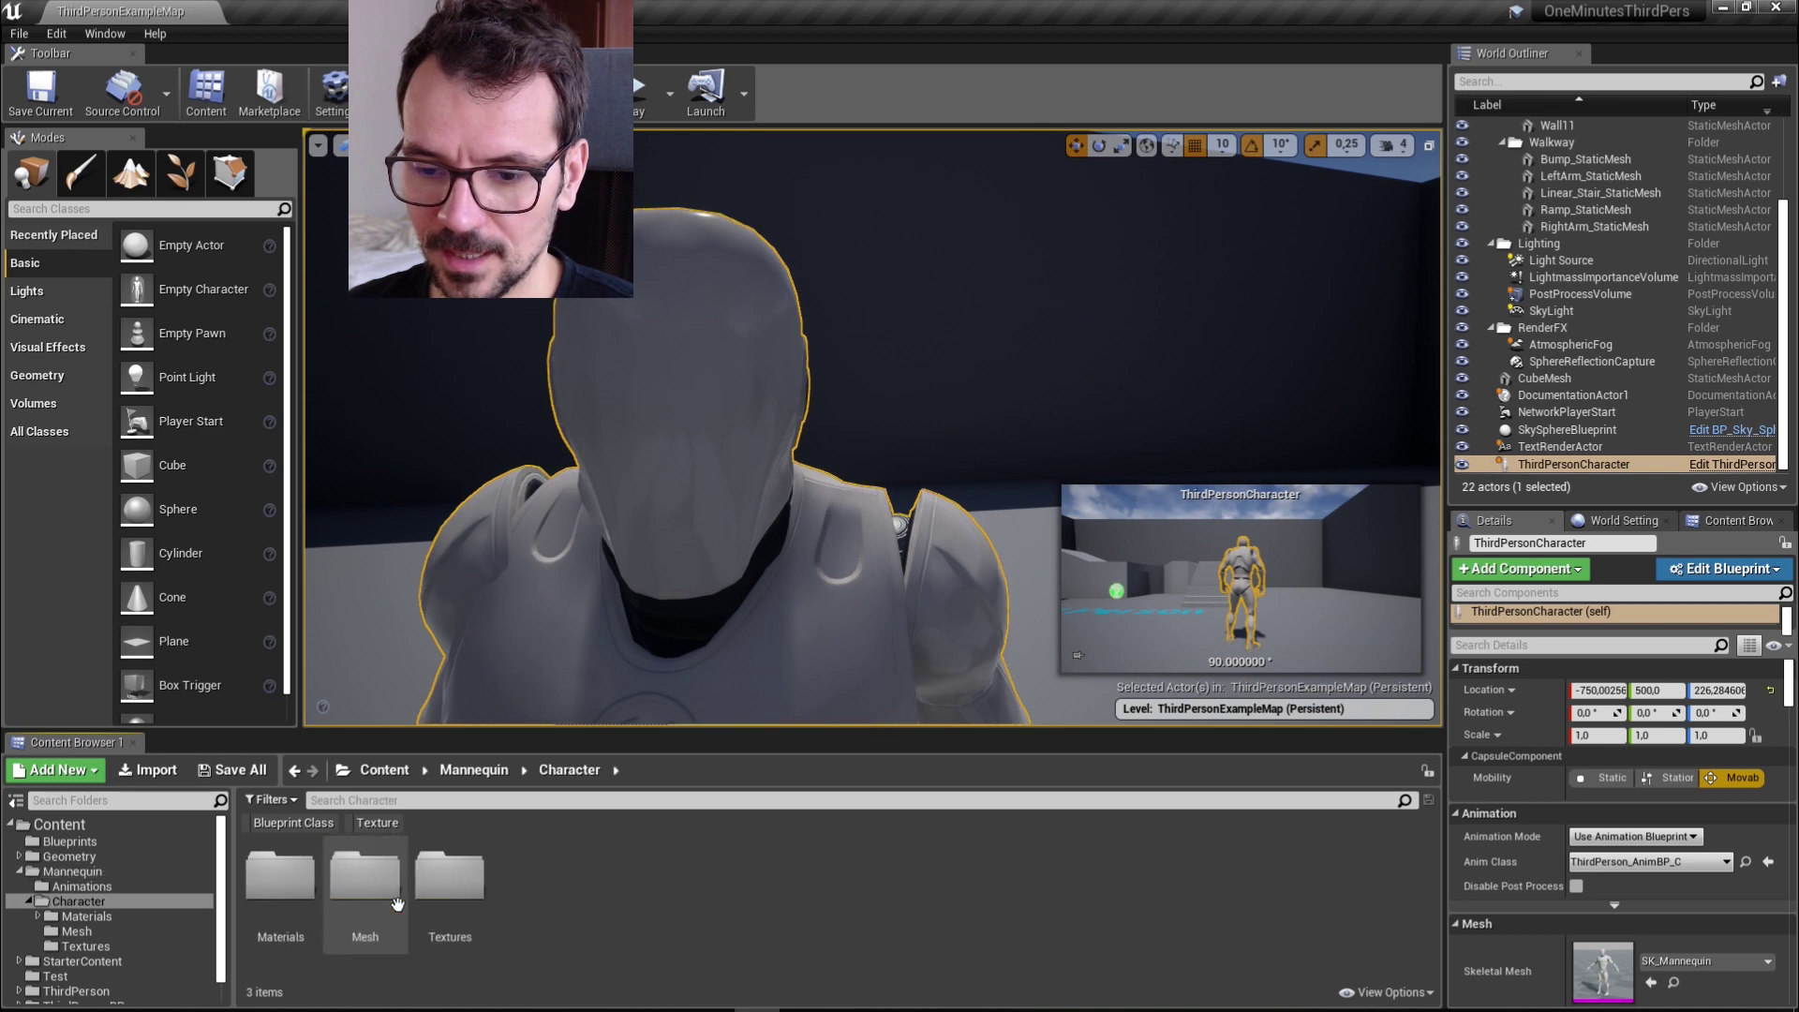
{"action": "double_click", "coordinate": [450, 885]}
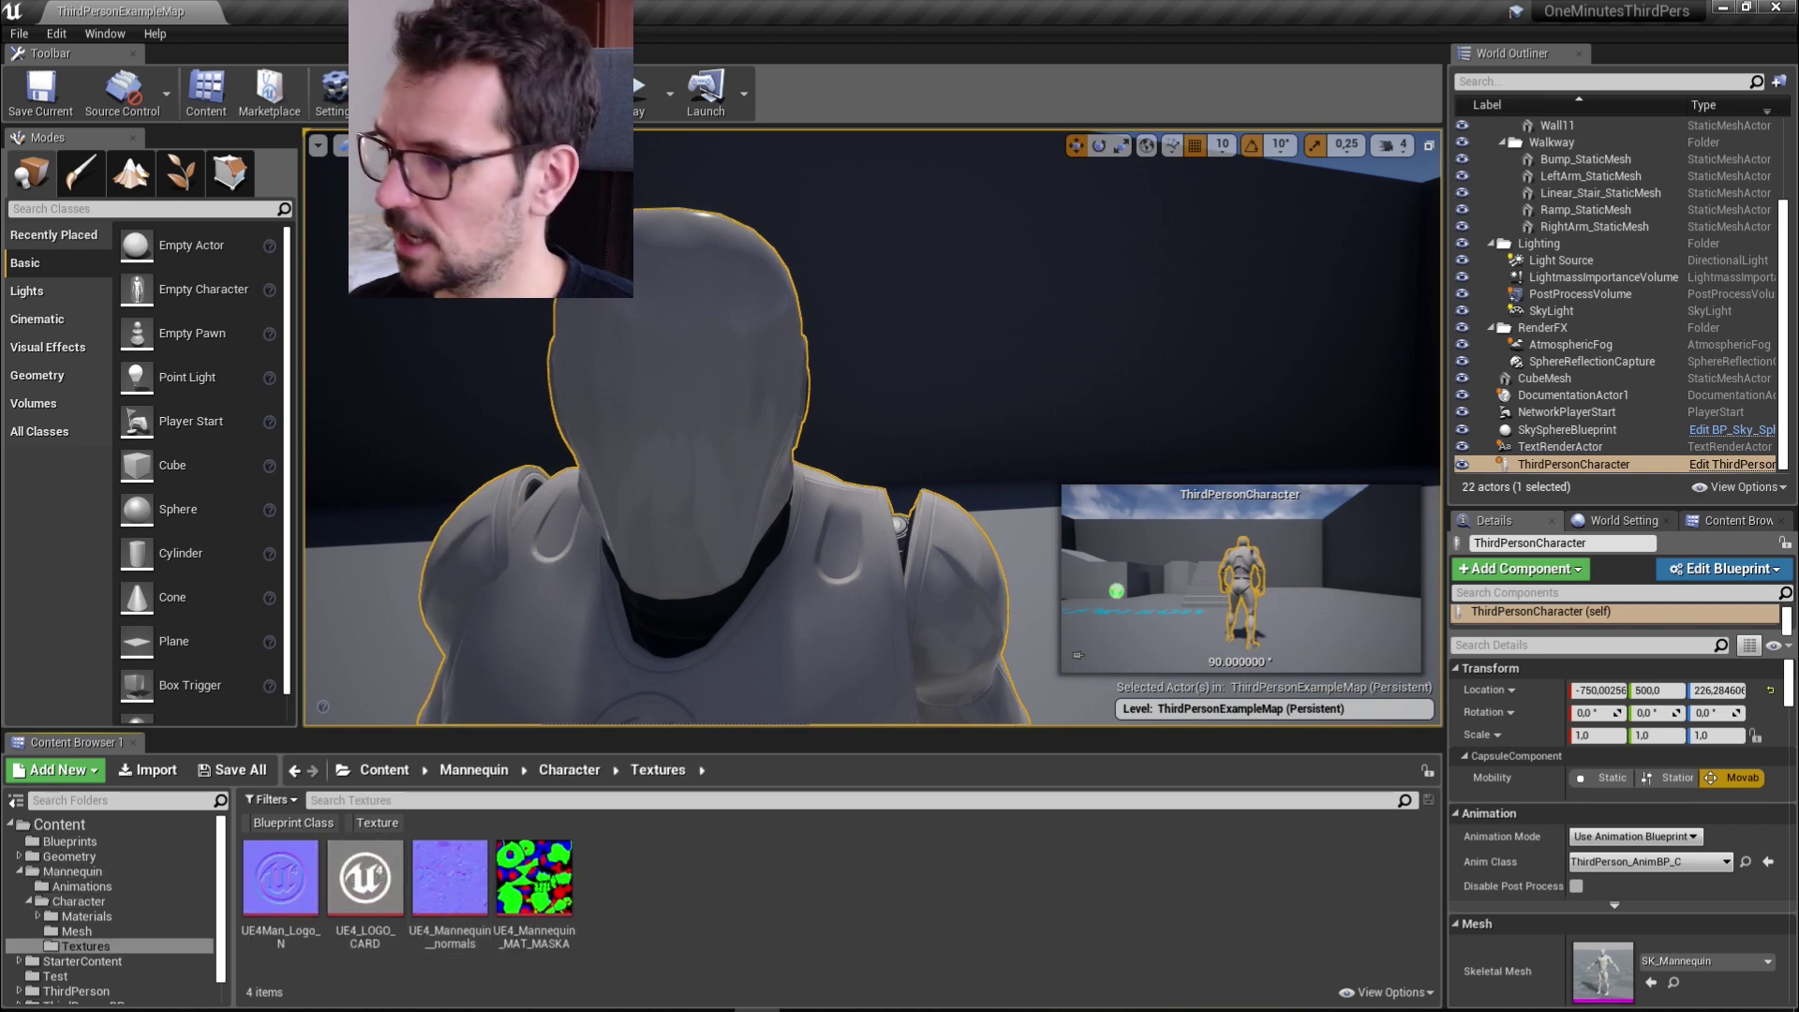
{"action": "key", "text": "alt+Tab"}
{"action": "left_click", "coordinate": [1045, 532]}
{"action": "key", "text": "ctrl+a"}
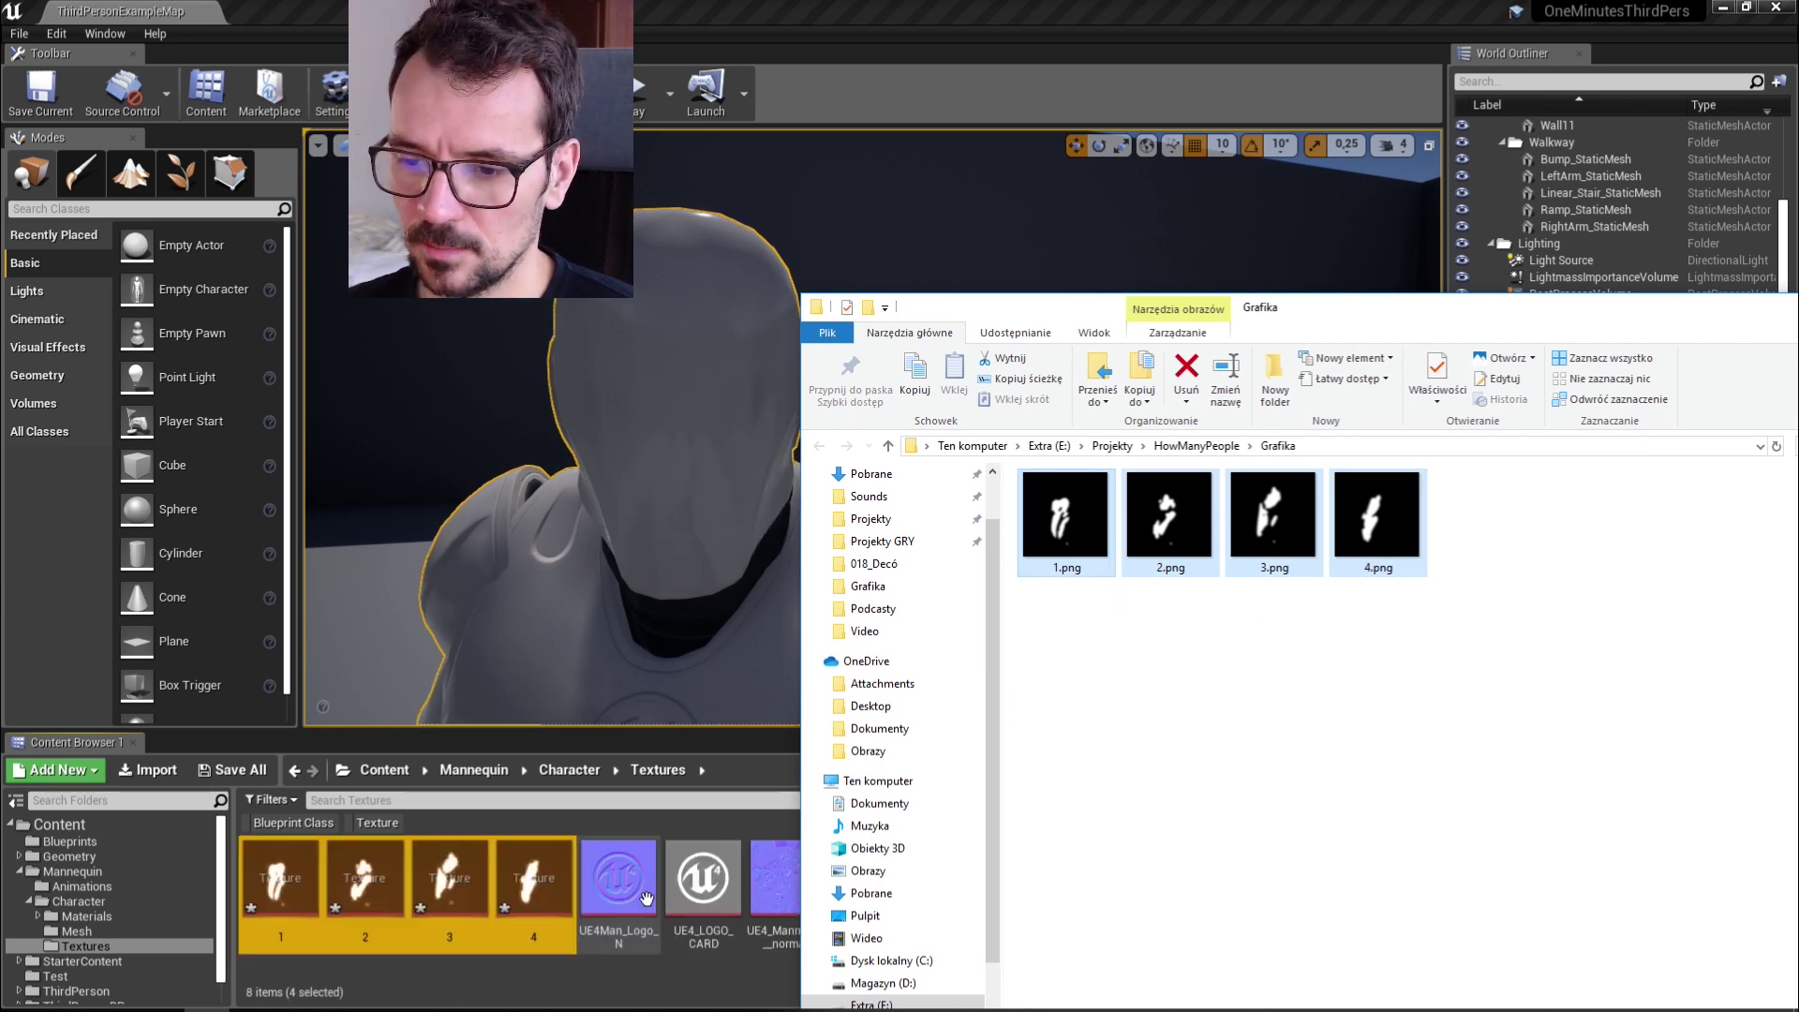
{"action": "left_click", "coordinate": [1798, 307]}
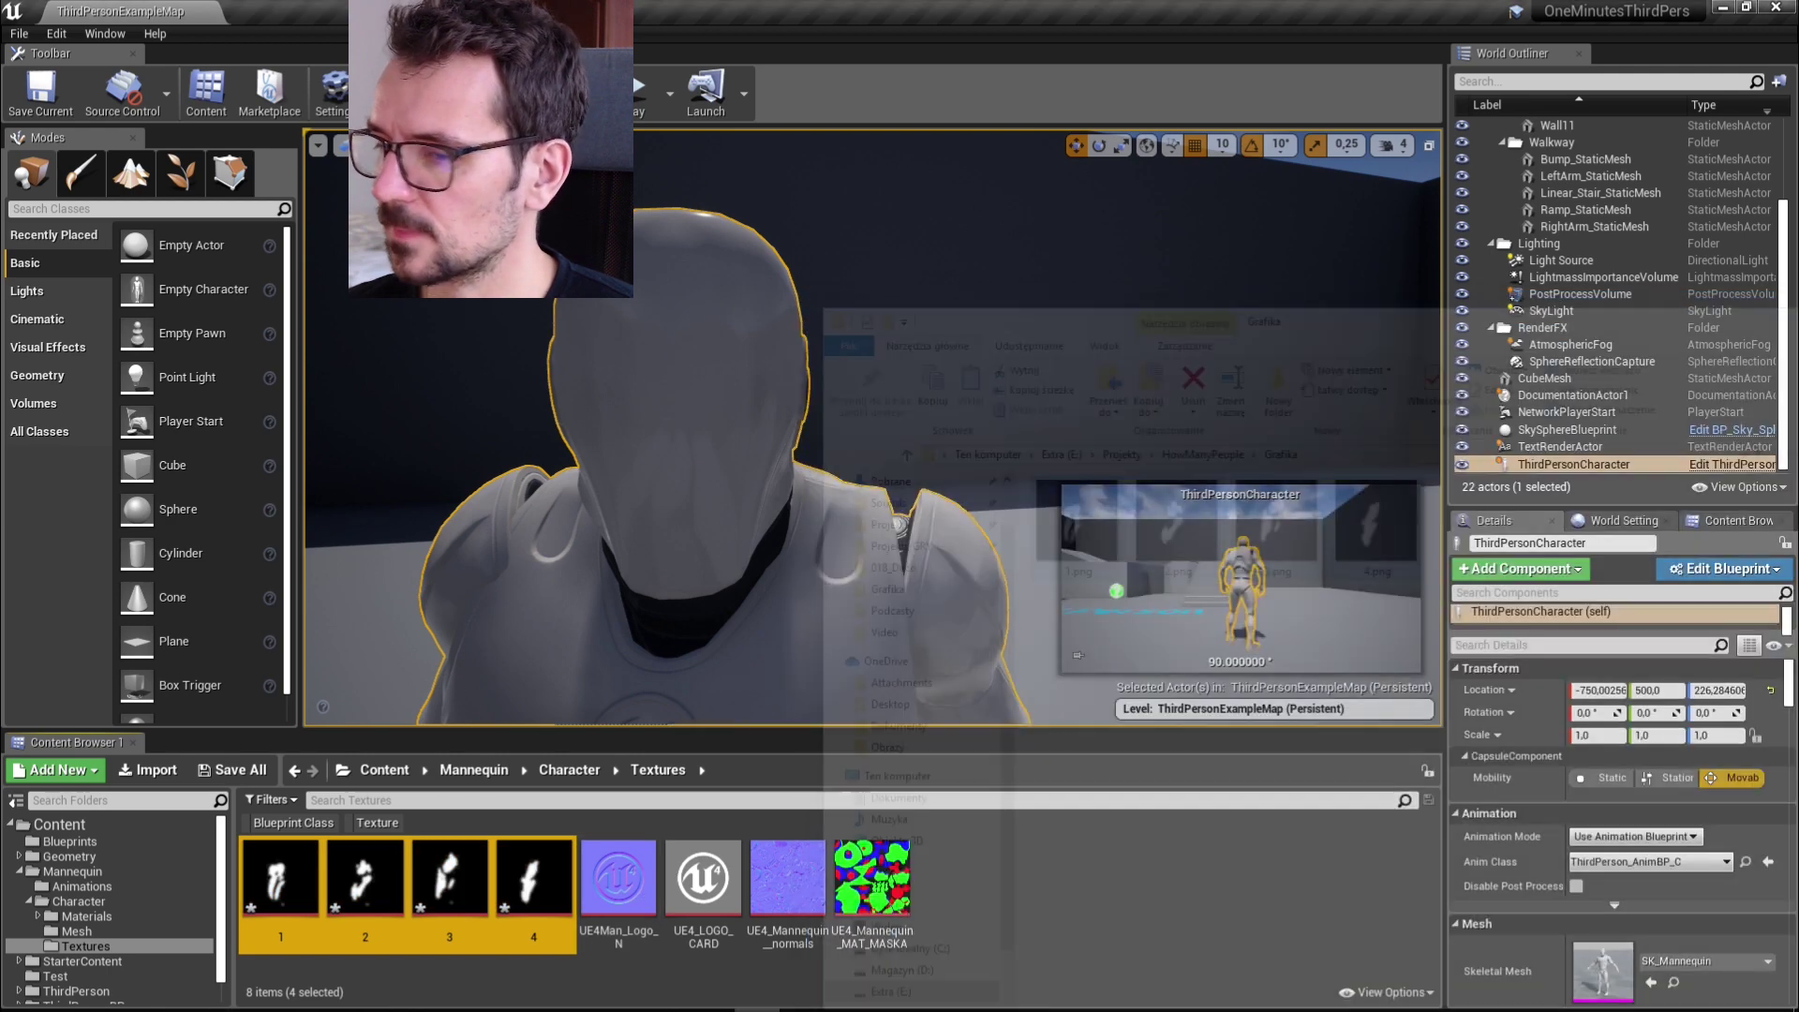
{"action": "left_click", "coordinate": [566, 990]}
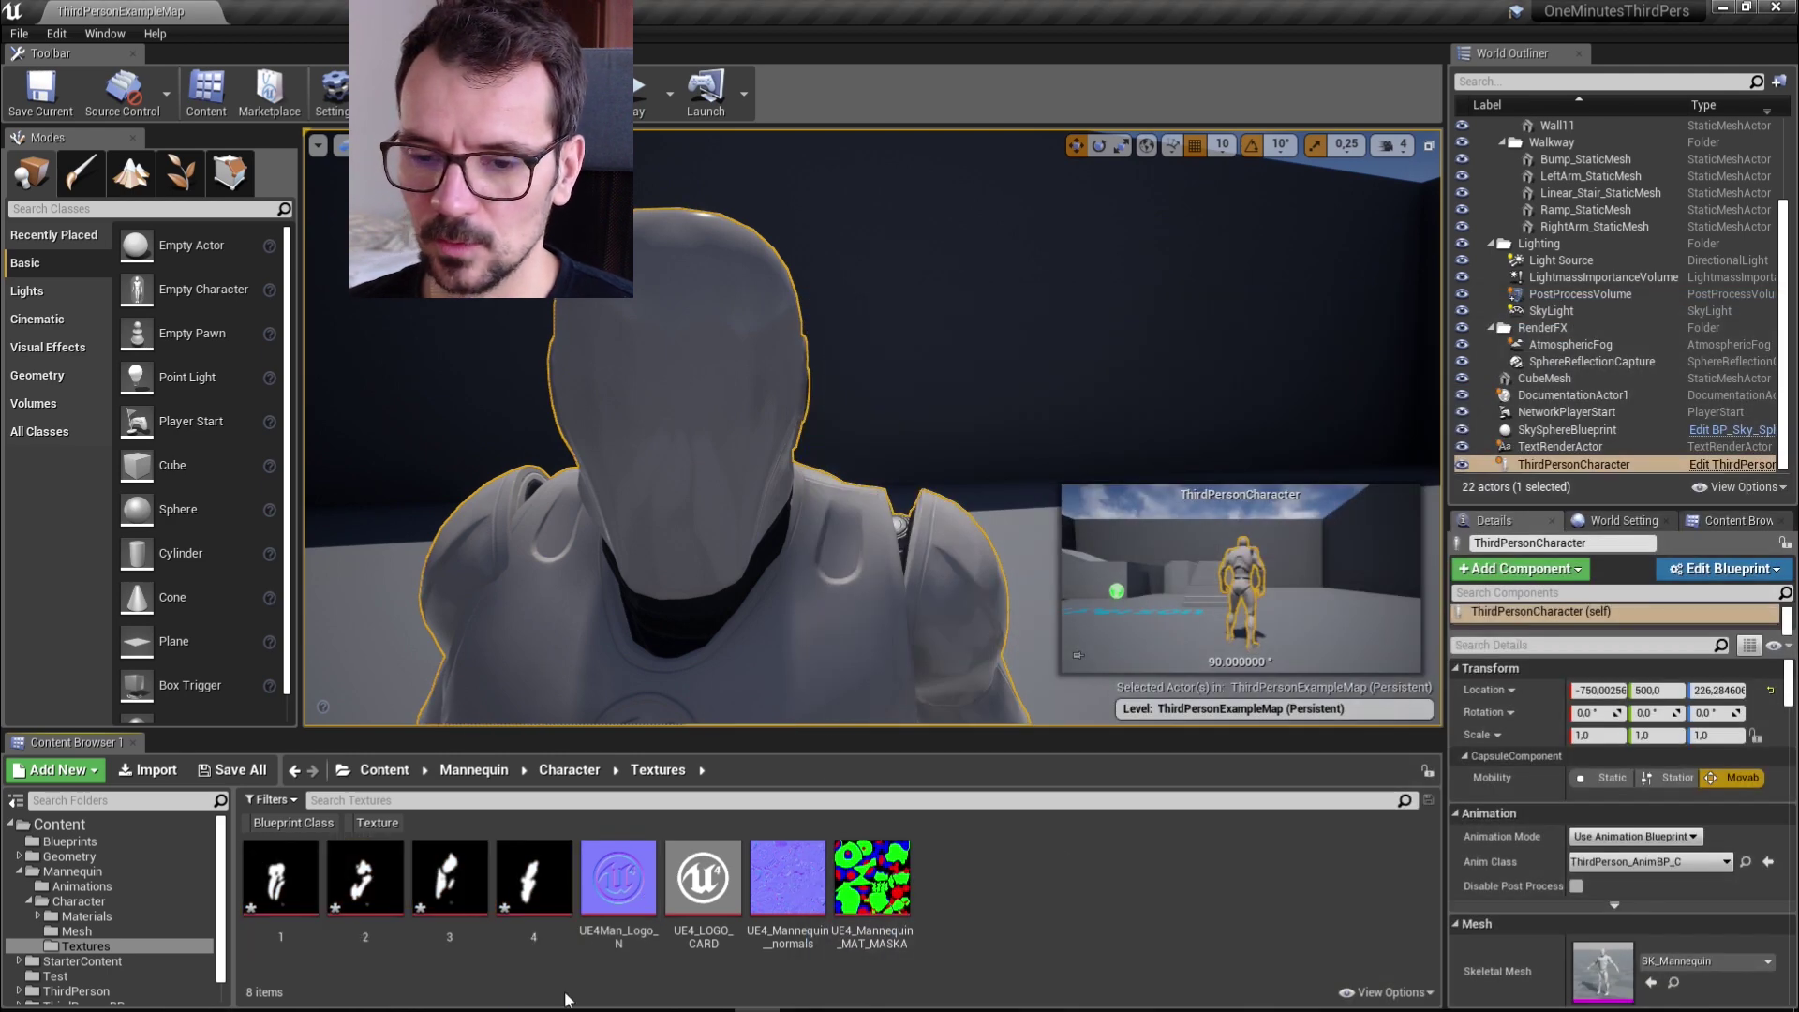
Check texture 1's compression settings and open textures 1 to 4 together for bulk editing in the Property Matrix
{"action": "double_click", "coordinate": [298, 917]}
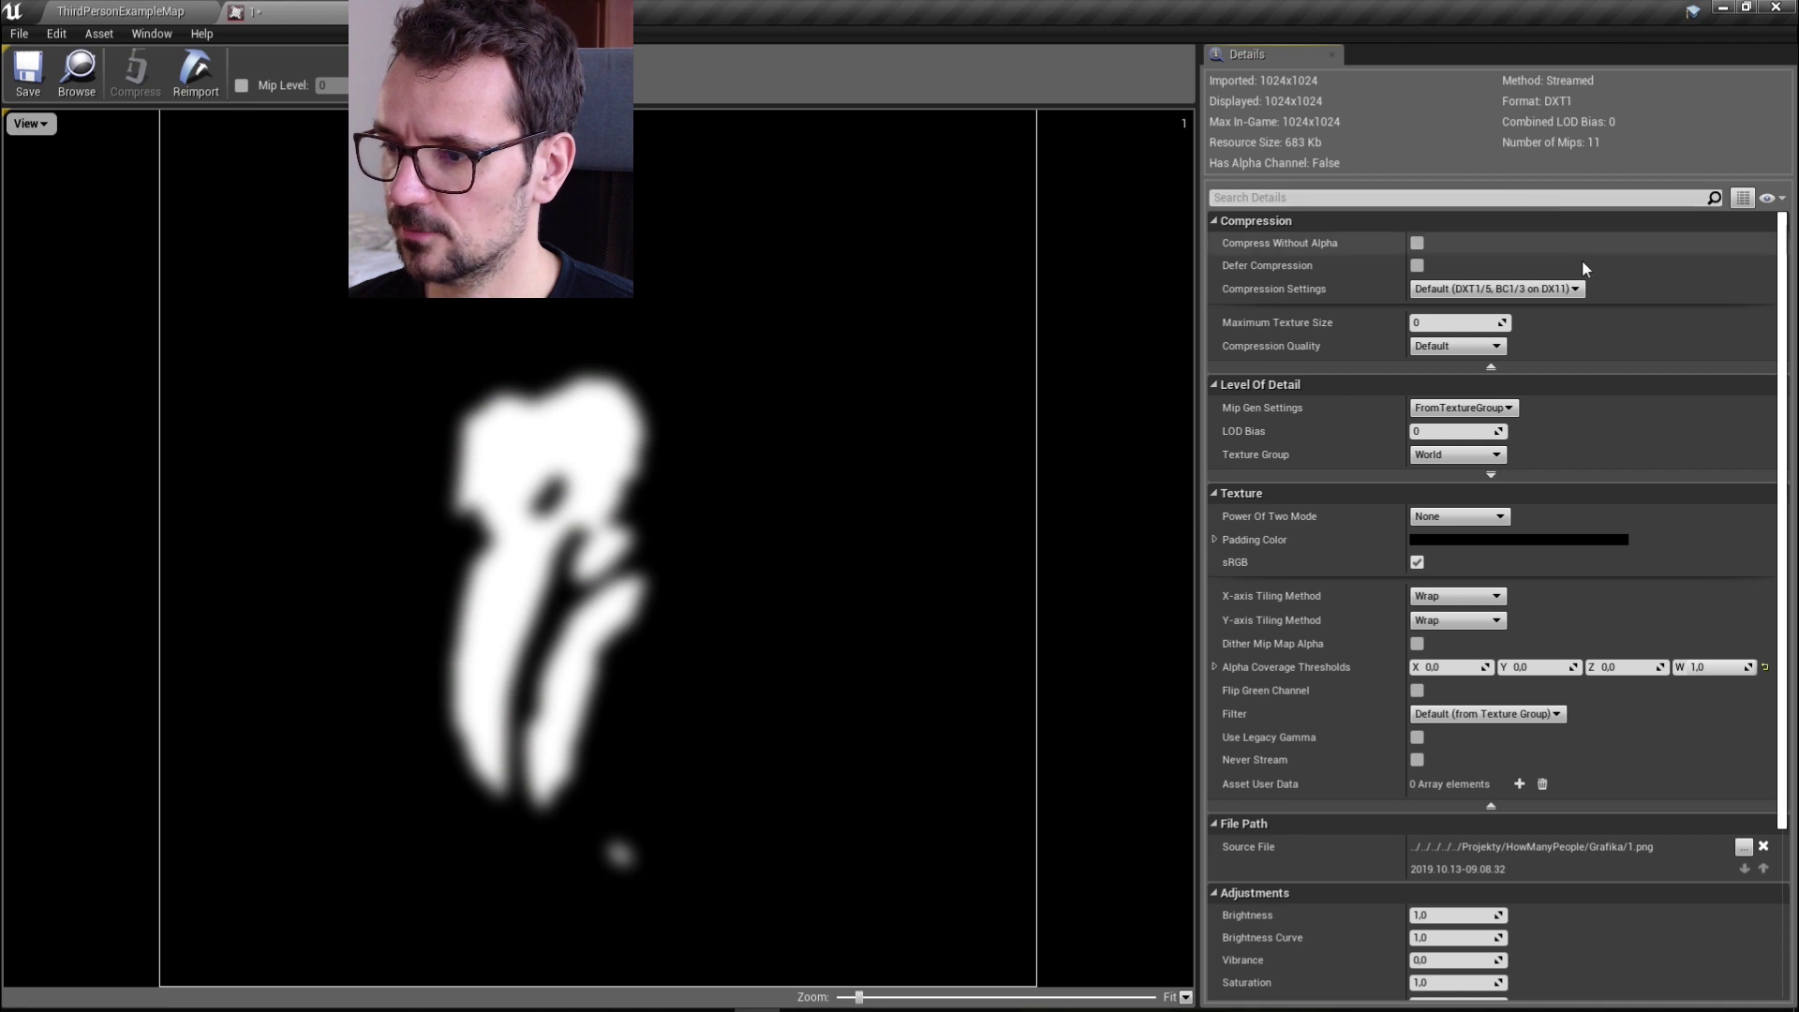
{"action": "left_click", "coordinate": [1492, 369]}
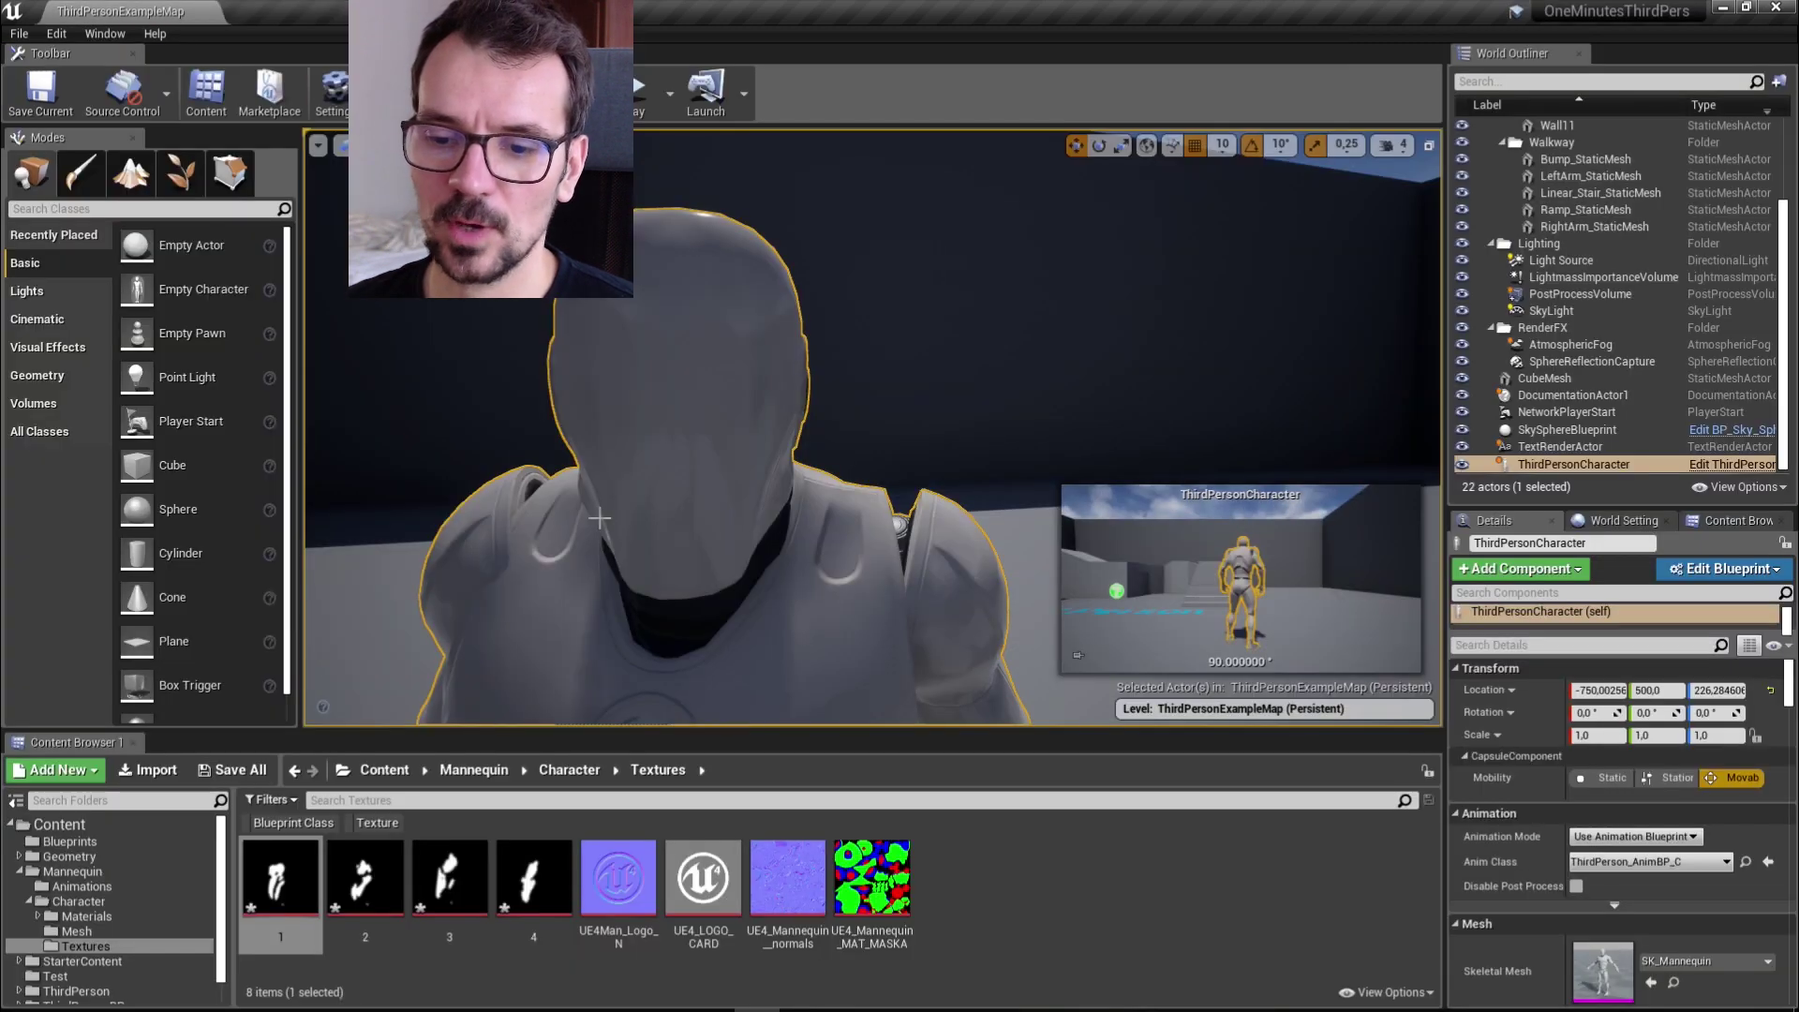
{"action": "left_click", "coordinate": [280, 881]}
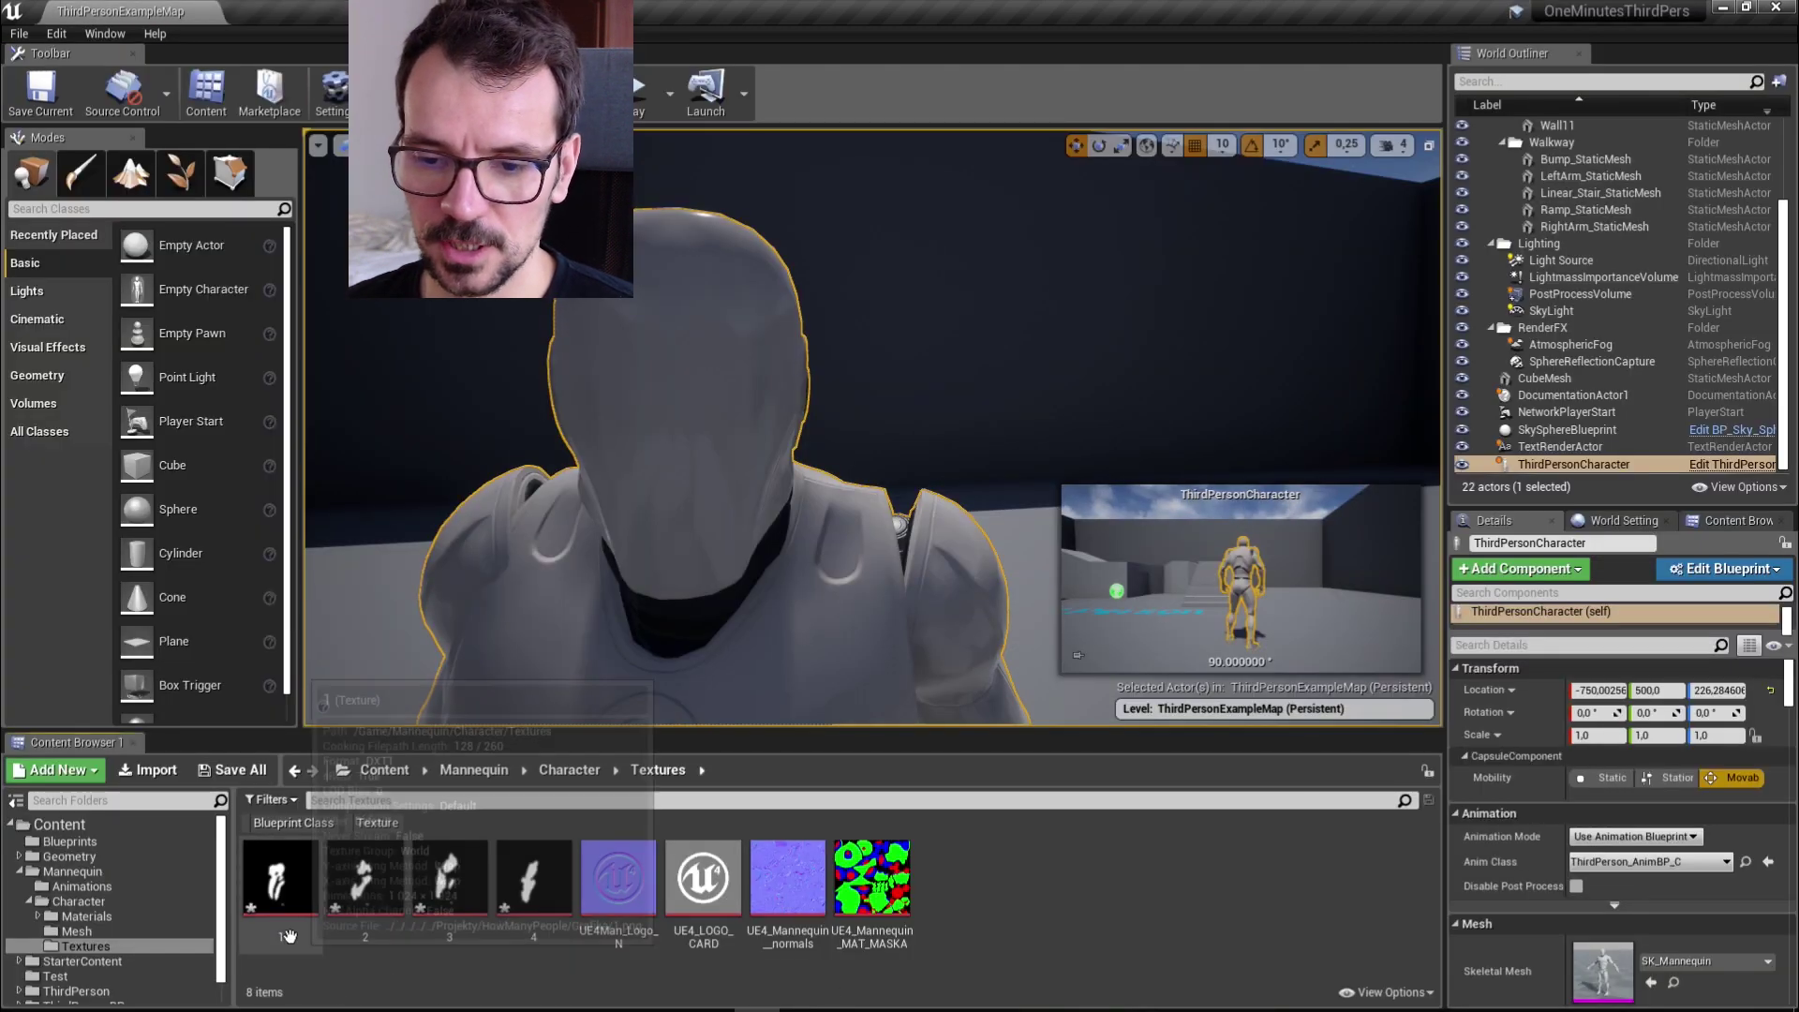
{"action": "left_click", "coordinate": [535, 890], "text": "shift"}
{"action": "right_click", "coordinate": [536, 913]}
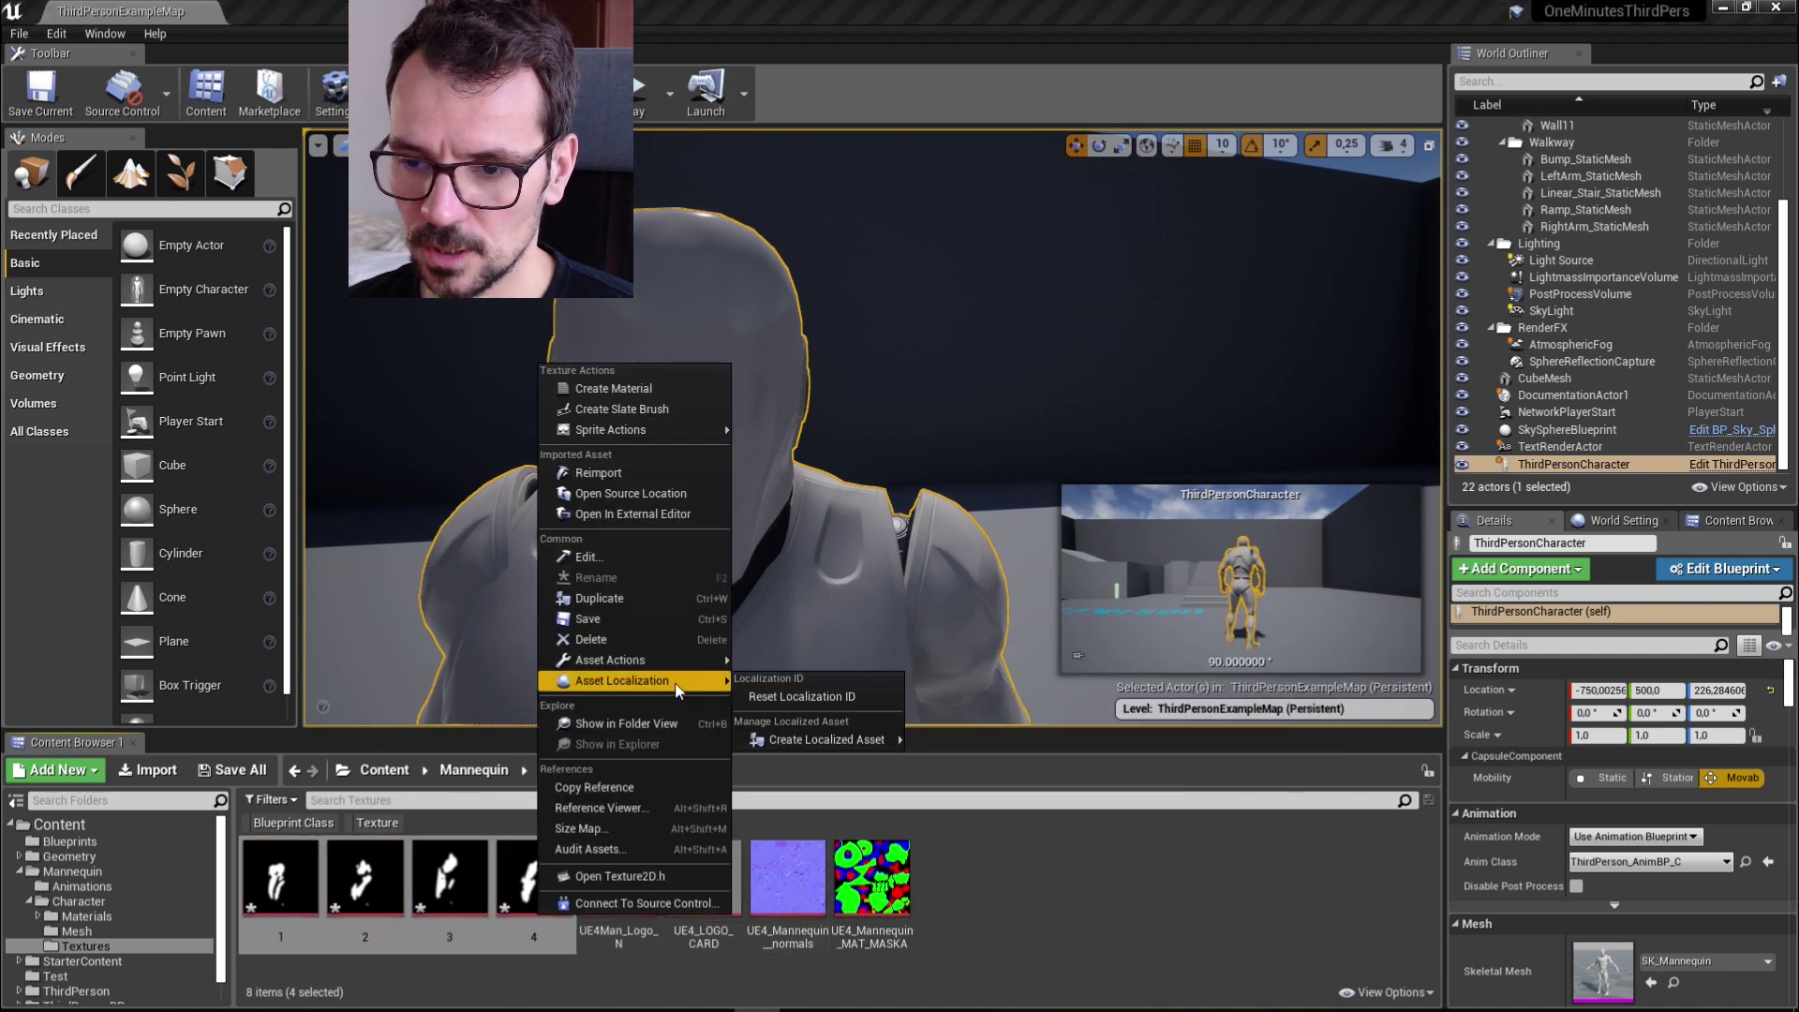
{"action": "mouse_move", "coordinate": [678, 668]}
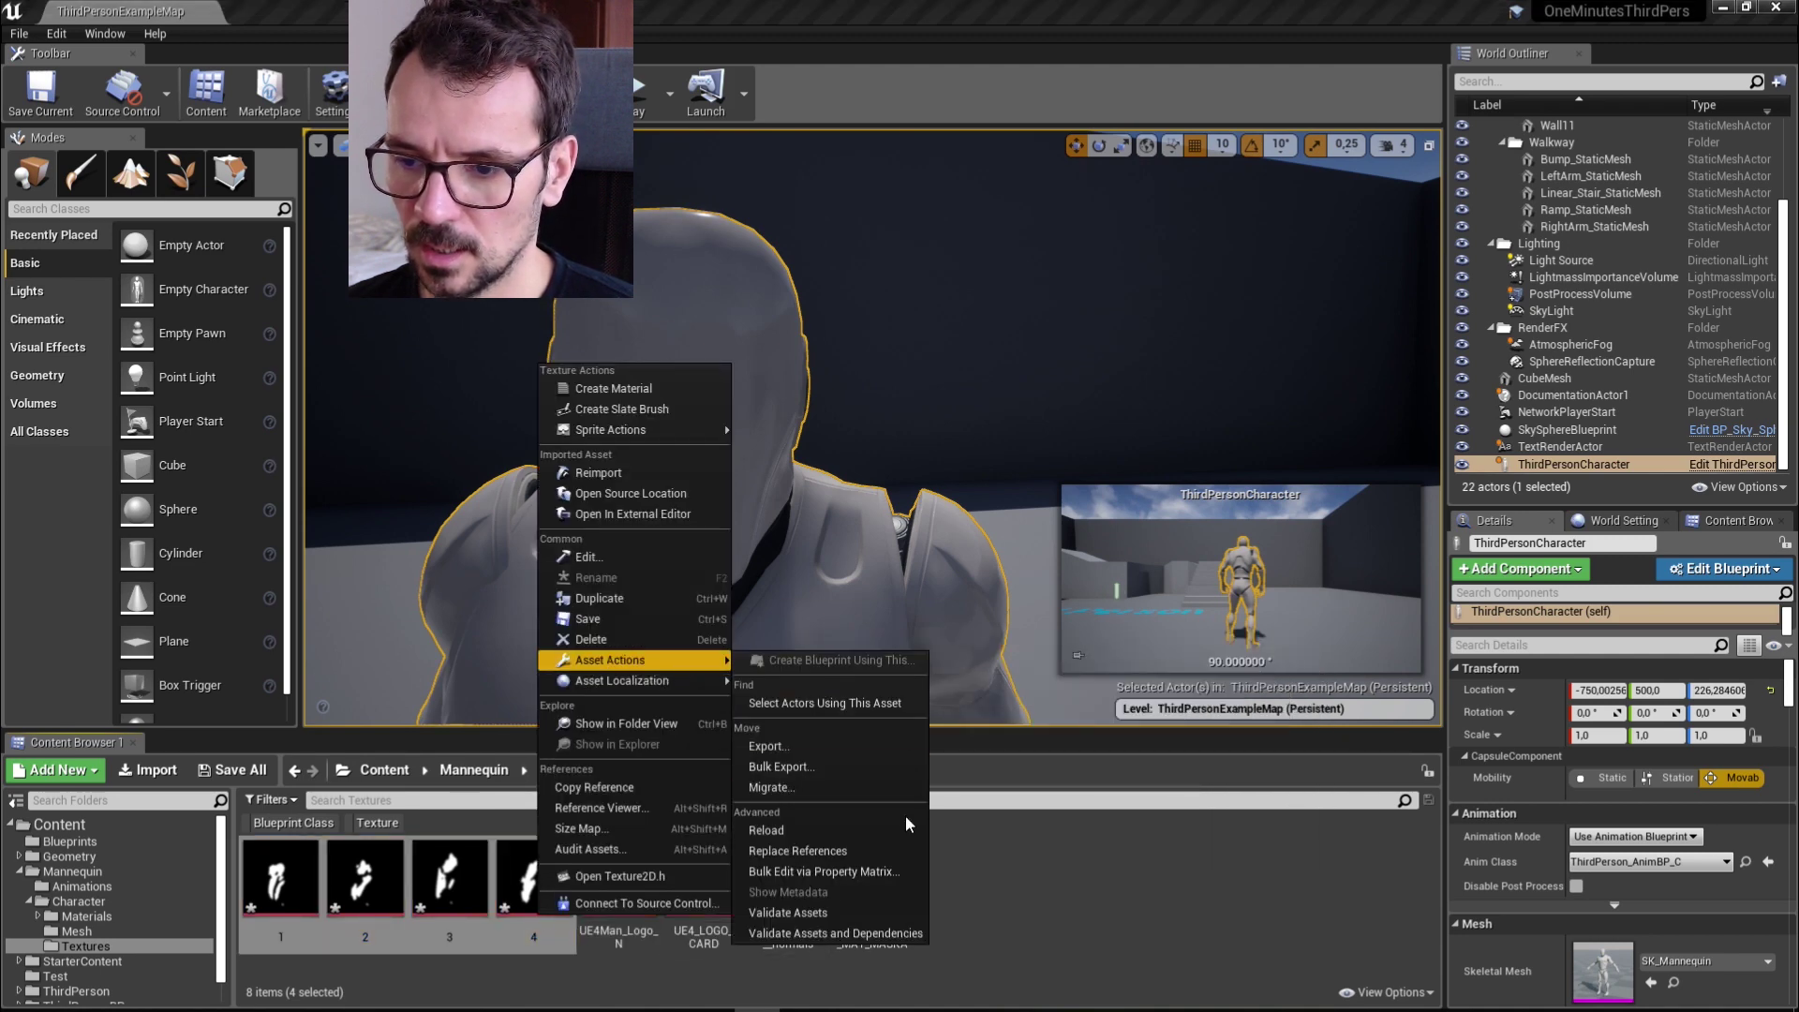
{"action": "left_click", "coordinate": [857, 879]}
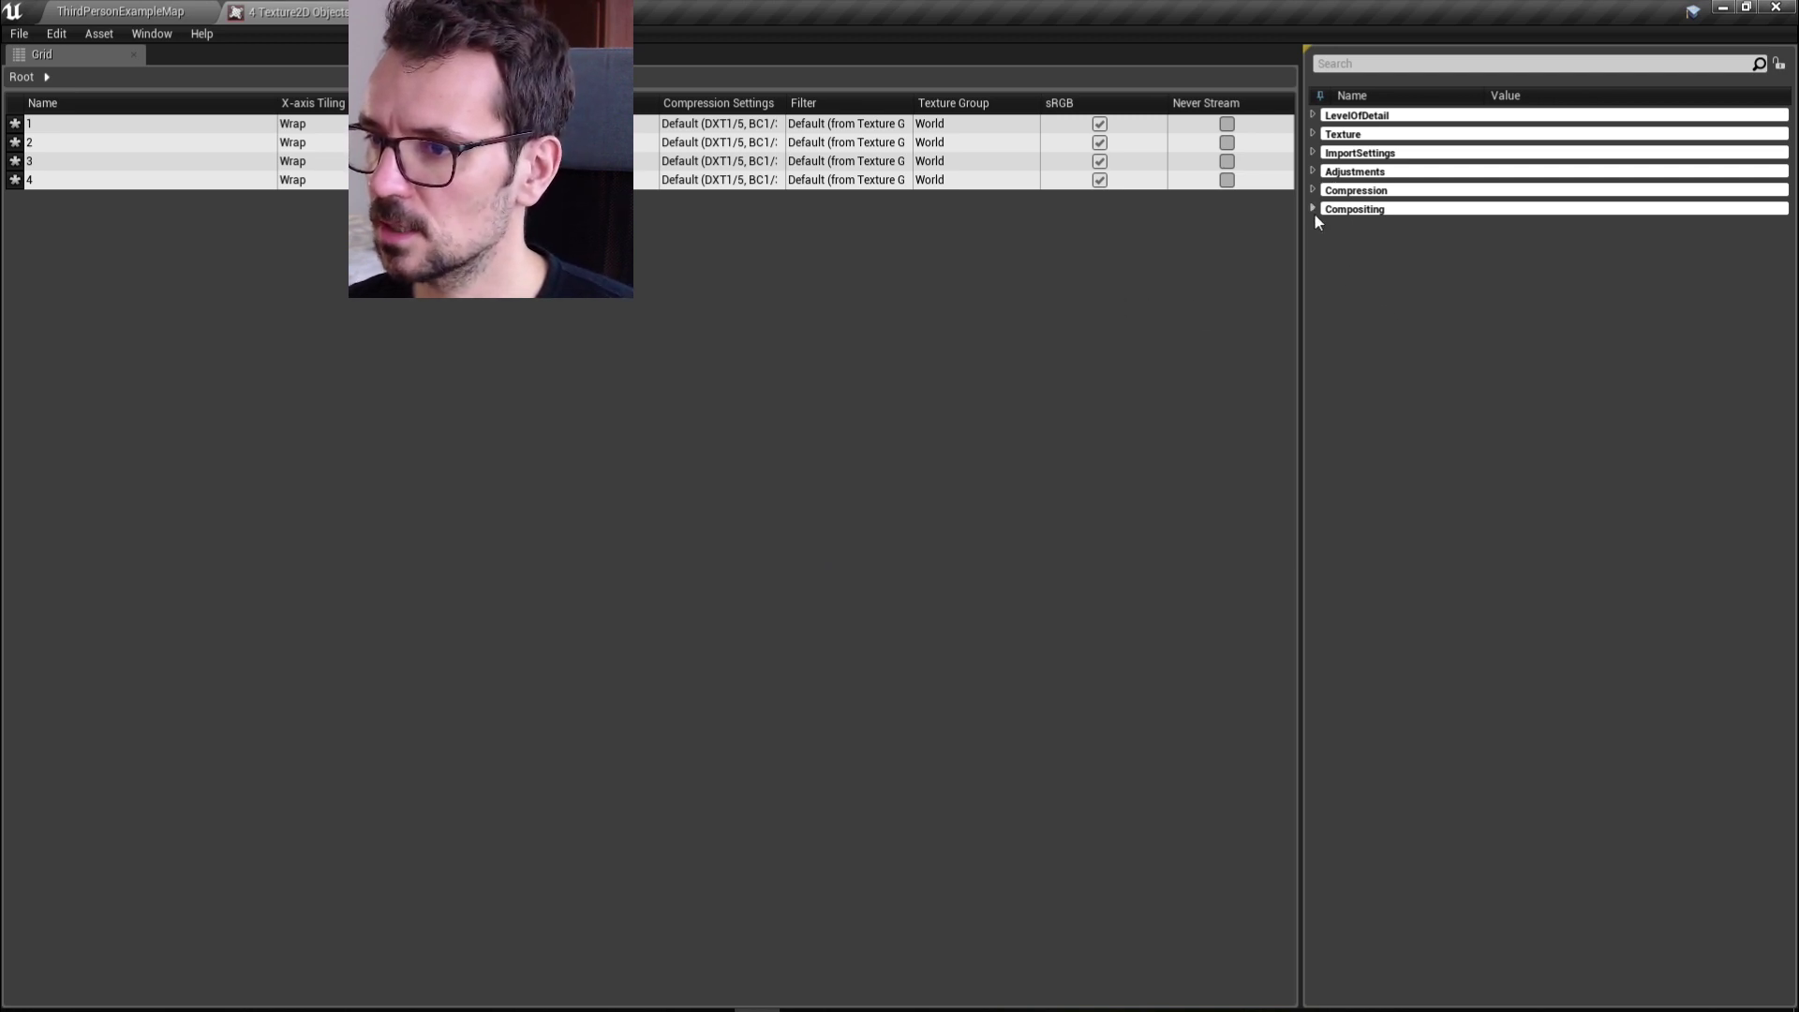
Set the compression settings of all four textures to Grayscale (R8, RGB8 sRGB)
{"action": "left_click", "coordinate": [1313, 189]}
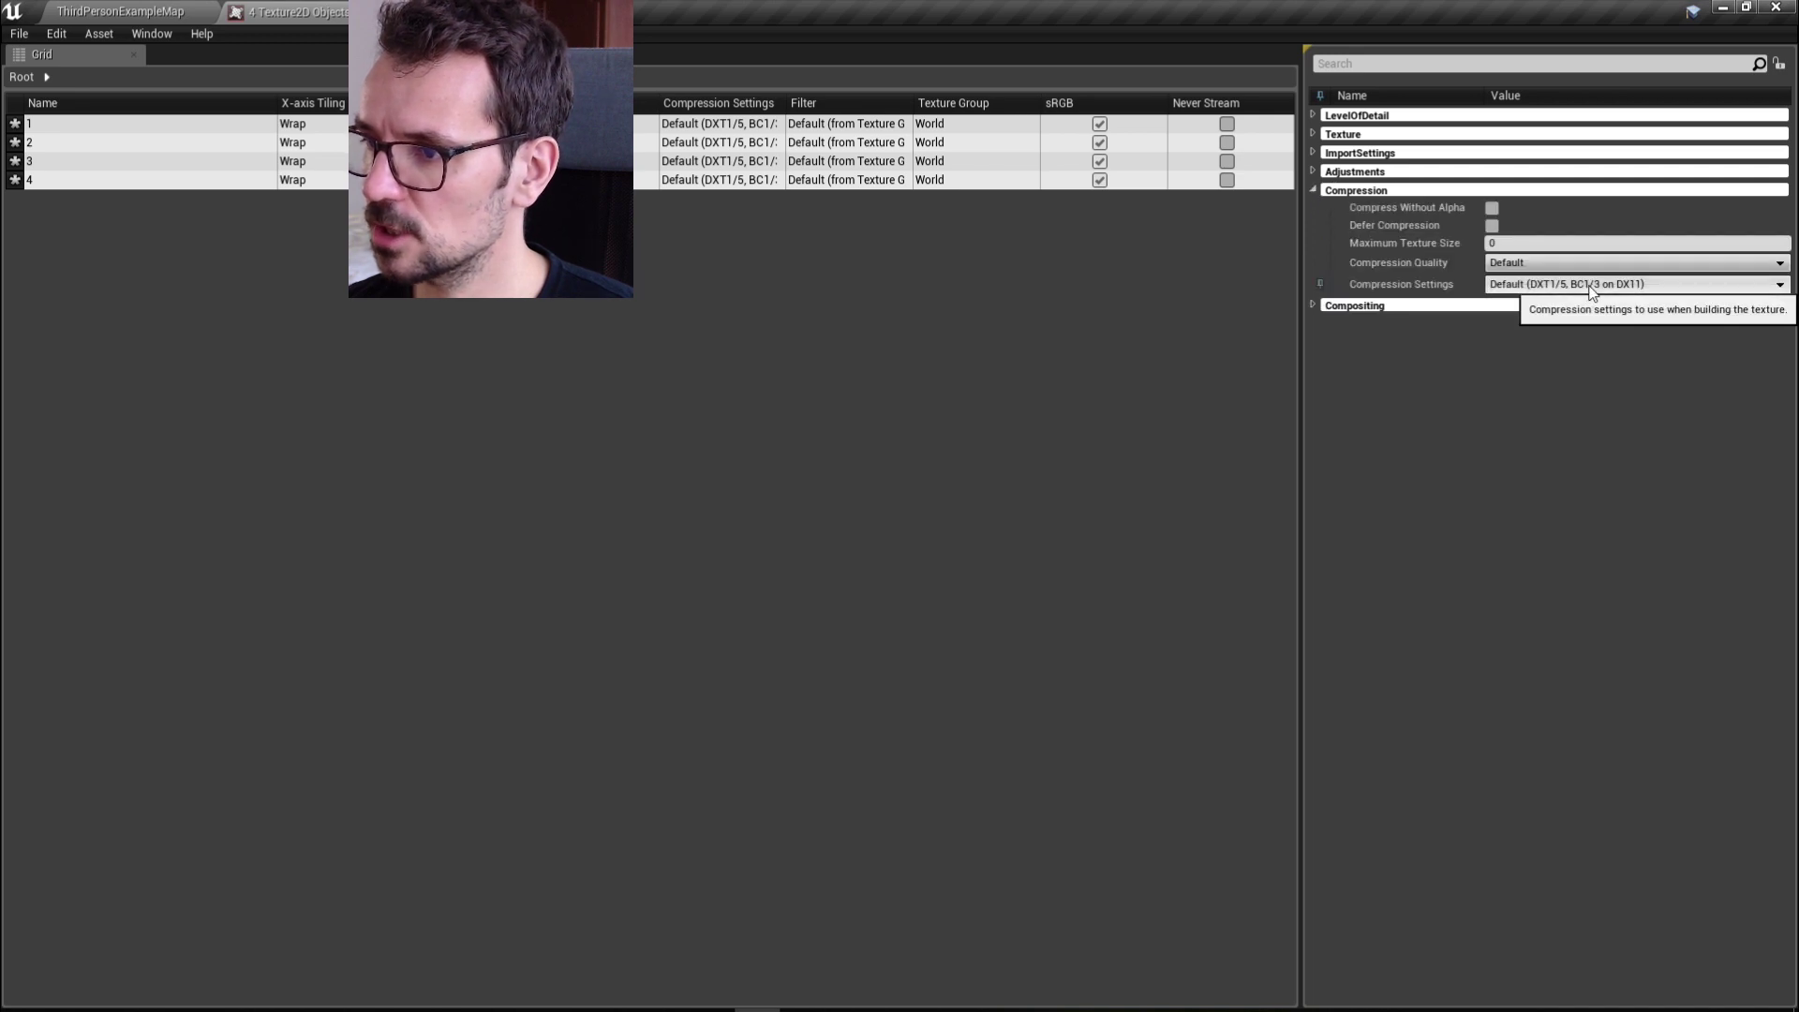
{"action": "left_click", "coordinate": [1638, 285]}
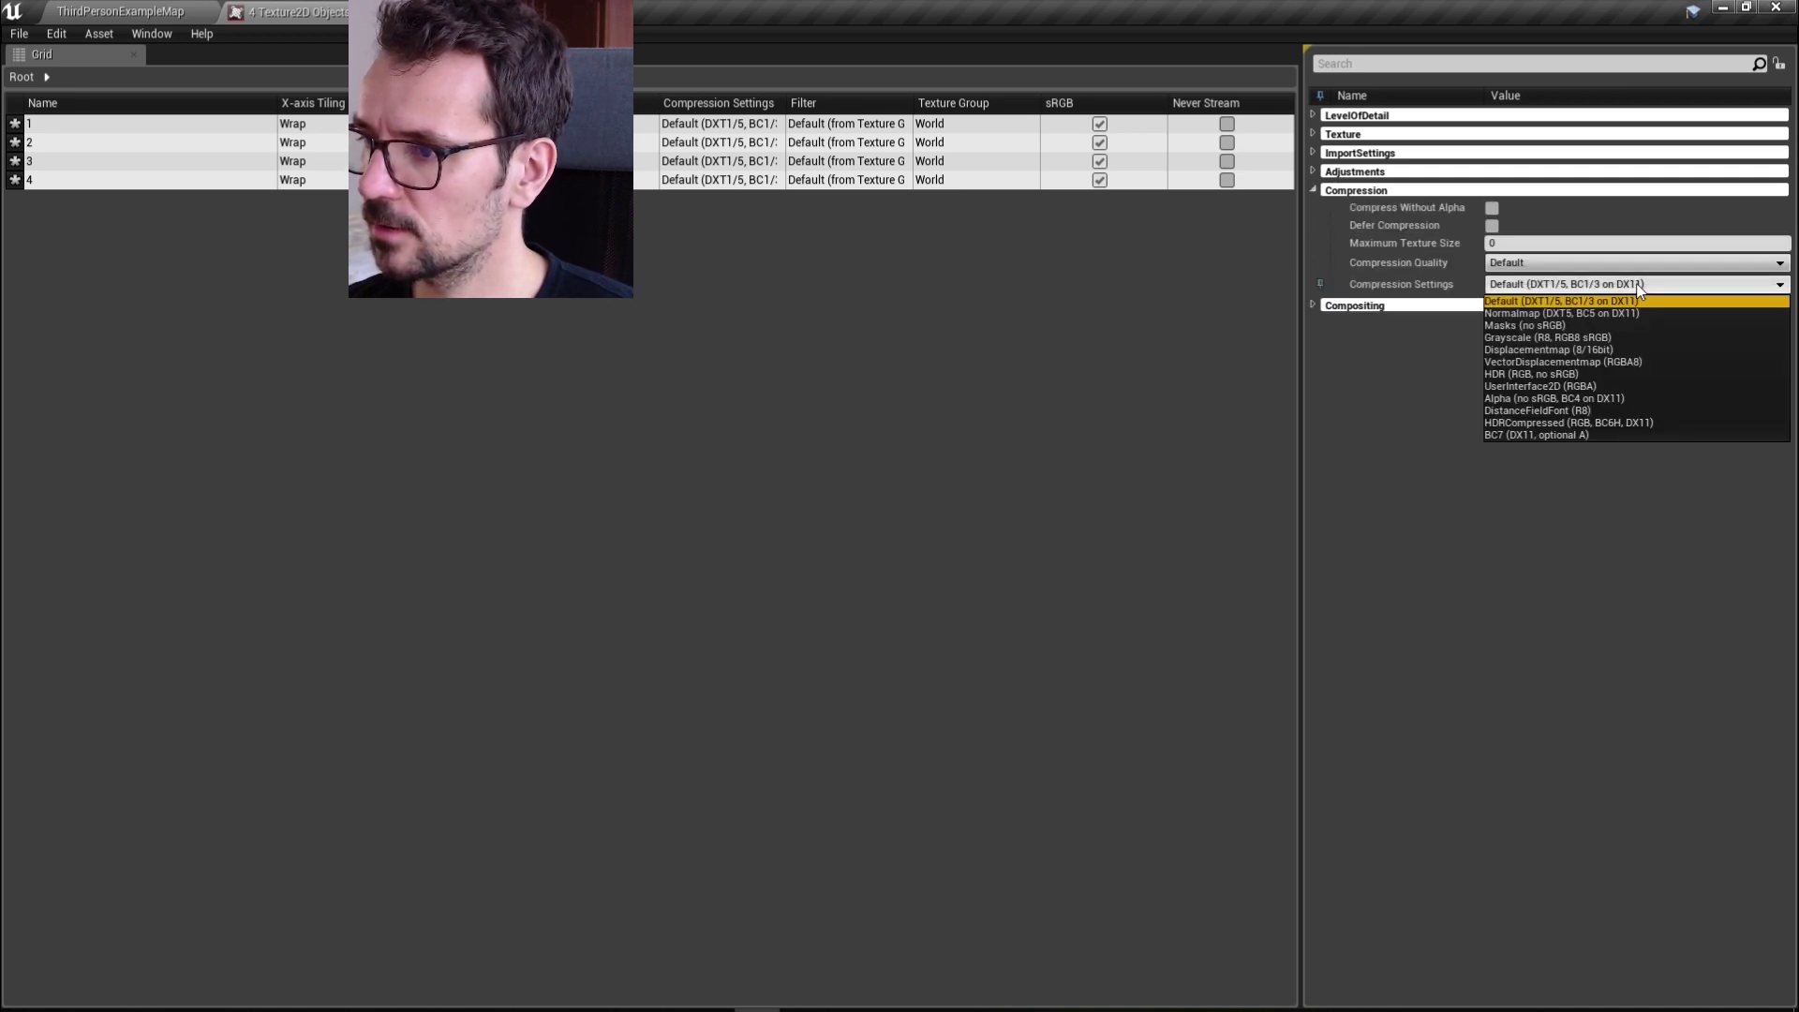
{"action": "left_click", "coordinate": [1560, 338]}
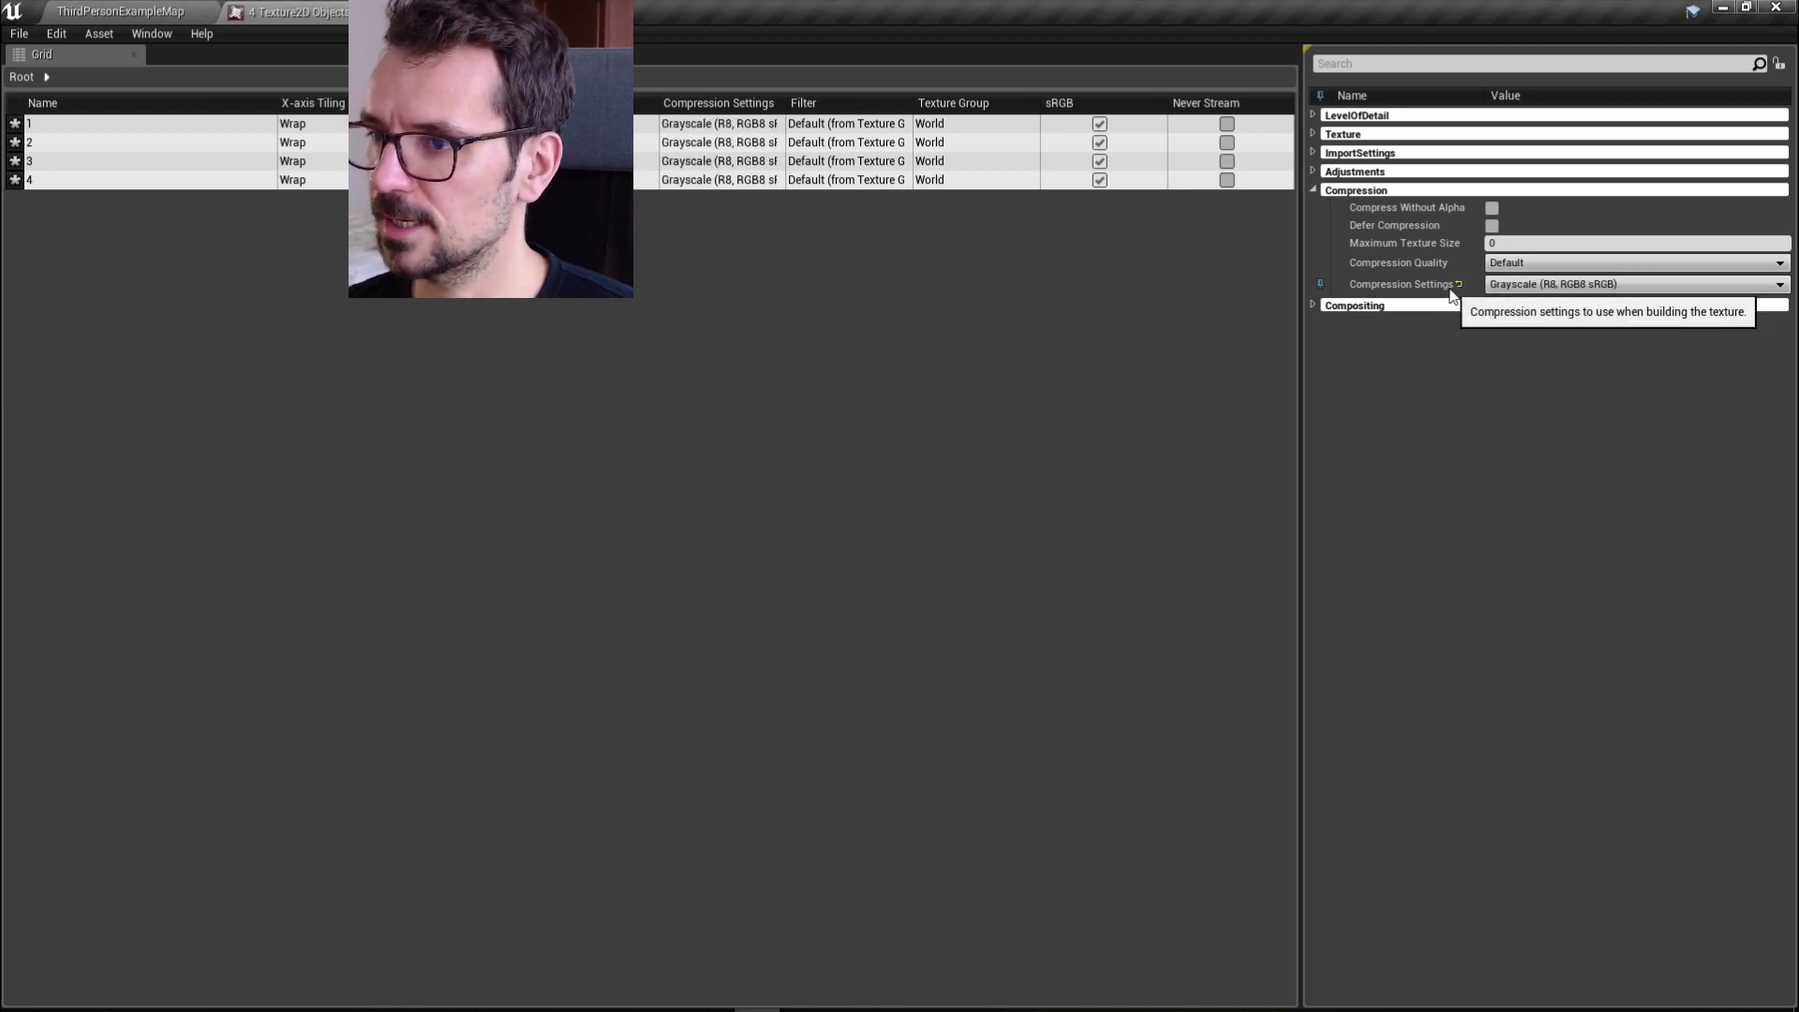
Set both the X-axis and Y-axis tiling methods of the four textures to Clamp
{"action": "left_click", "coordinate": [1317, 135]}
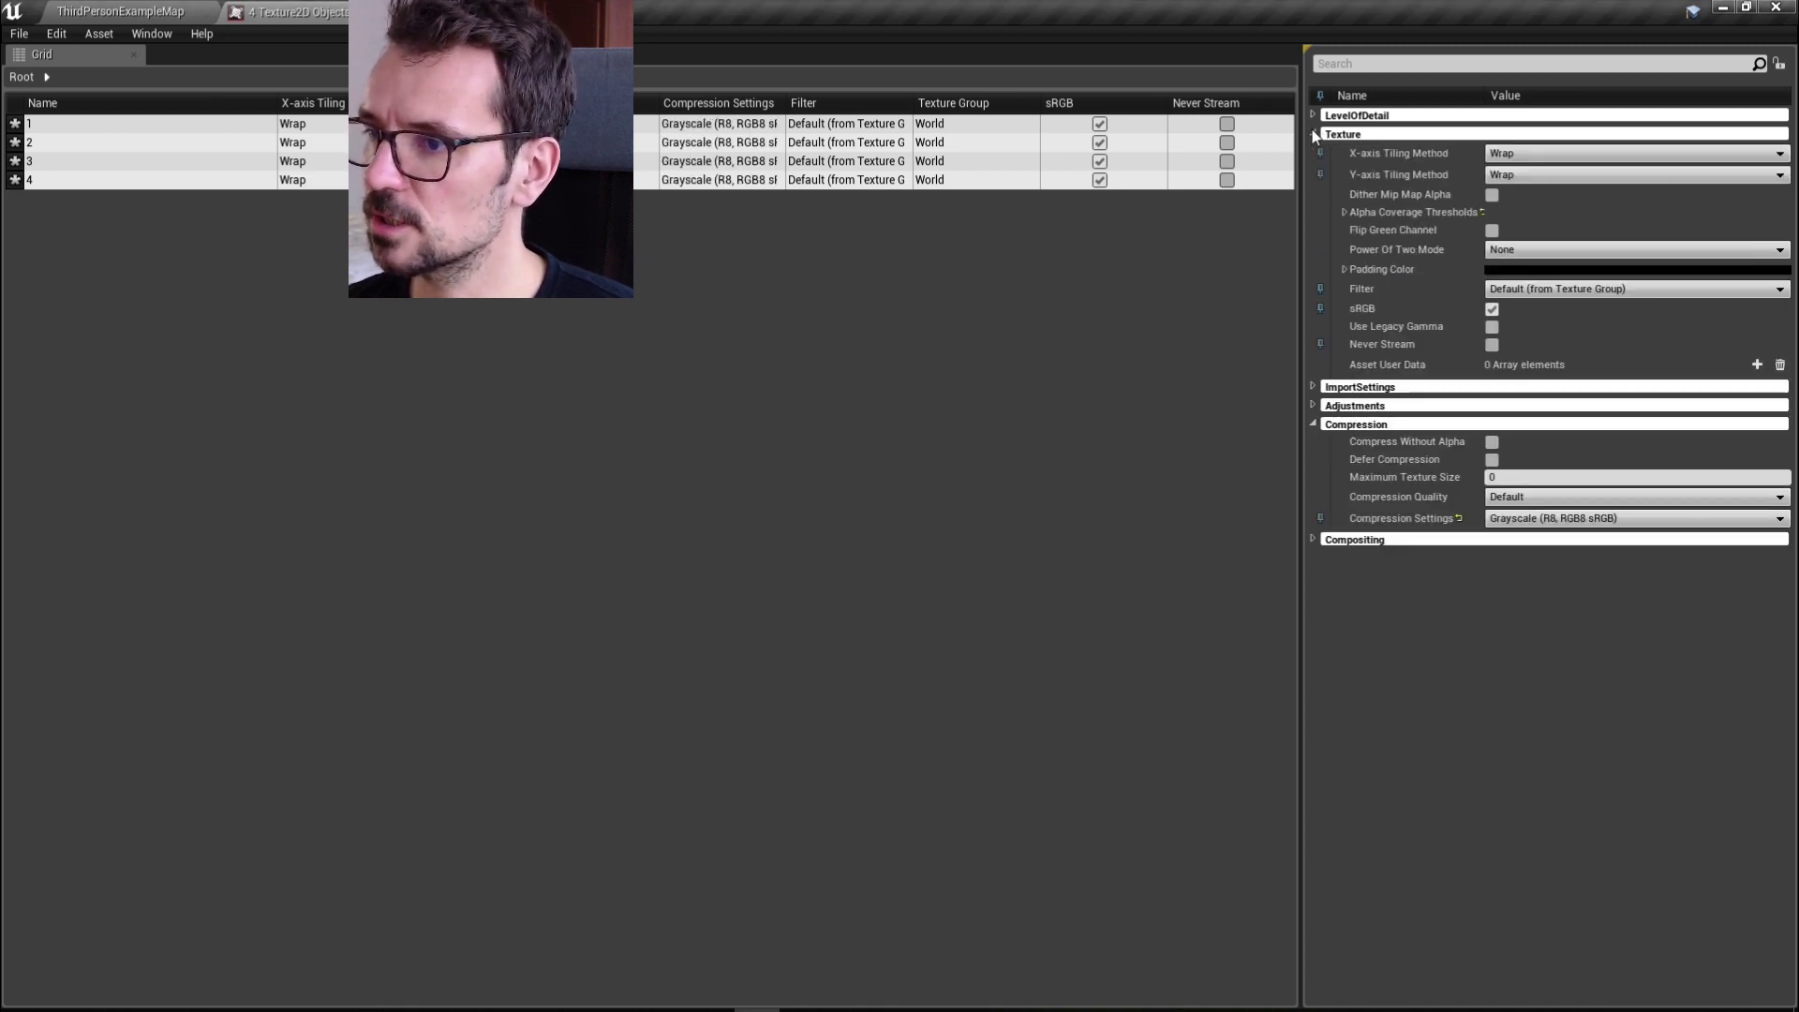
{"action": "left_click", "coordinate": [1537, 154]}
{"action": "left_click", "coordinate": [1513, 184]}
{"action": "left_click", "coordinate": [1534, 184]}
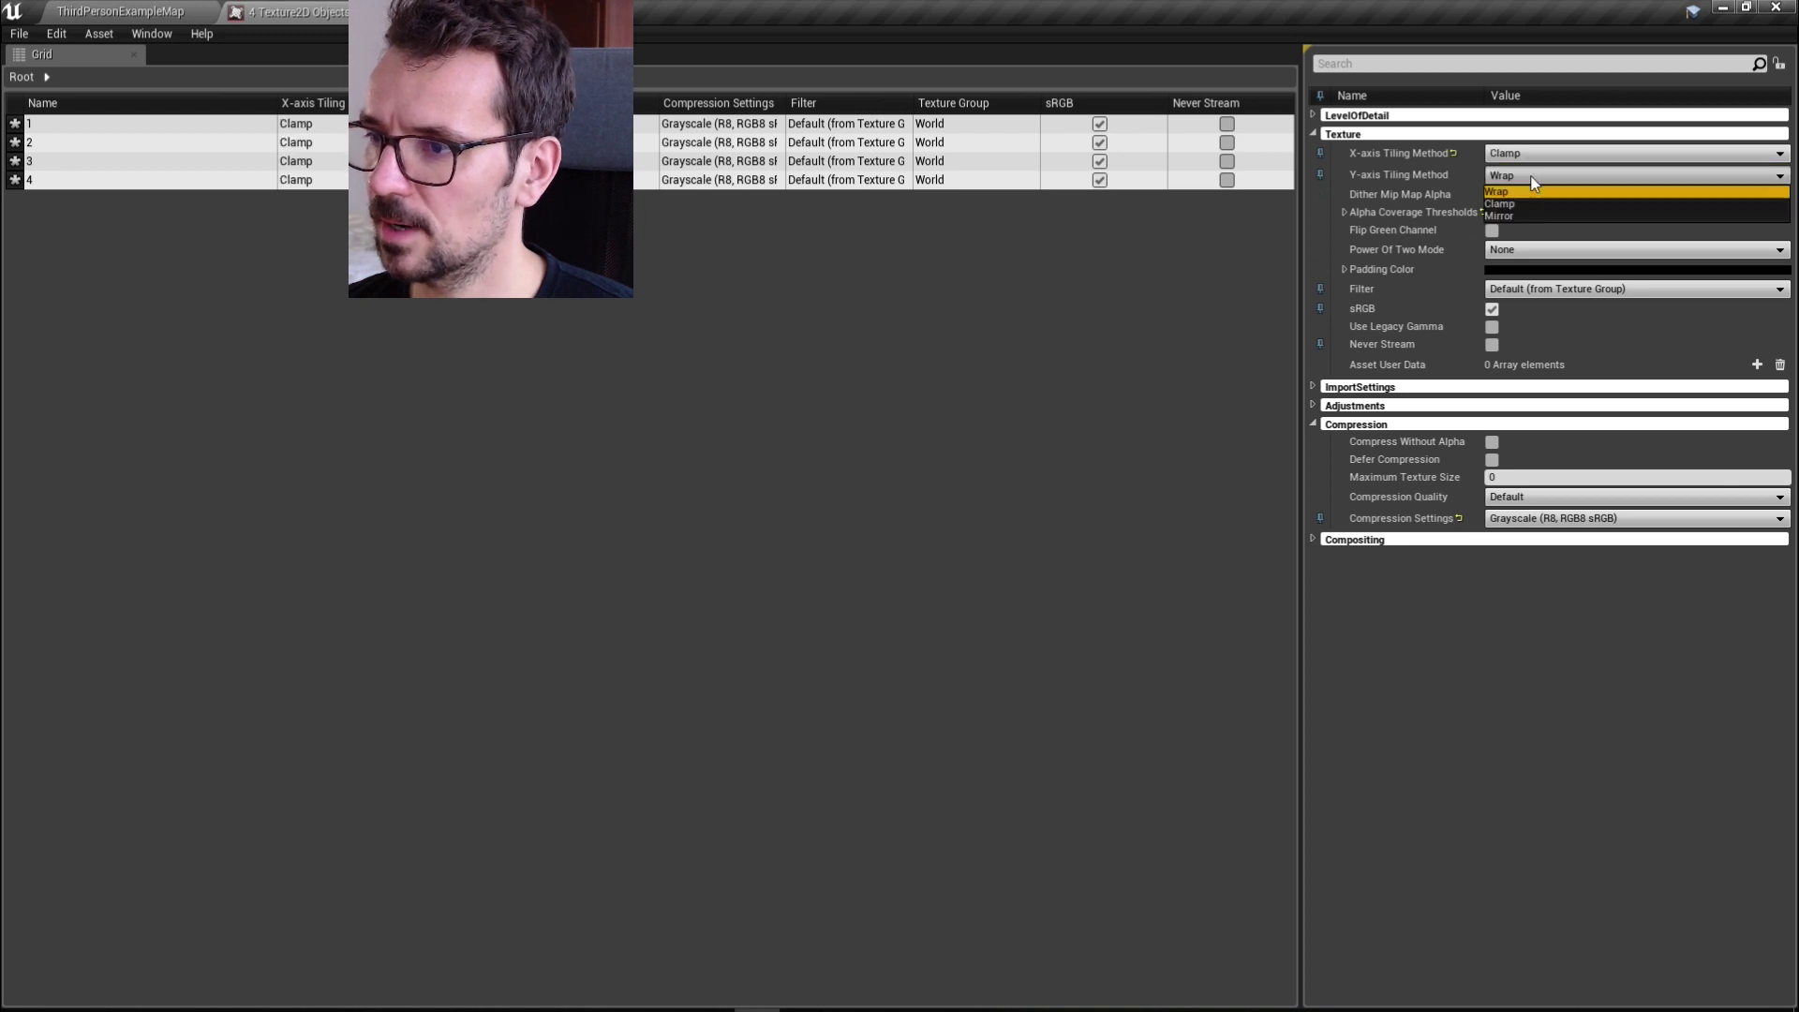
{"action": "left_click", "coordinate": [1513, 204]}
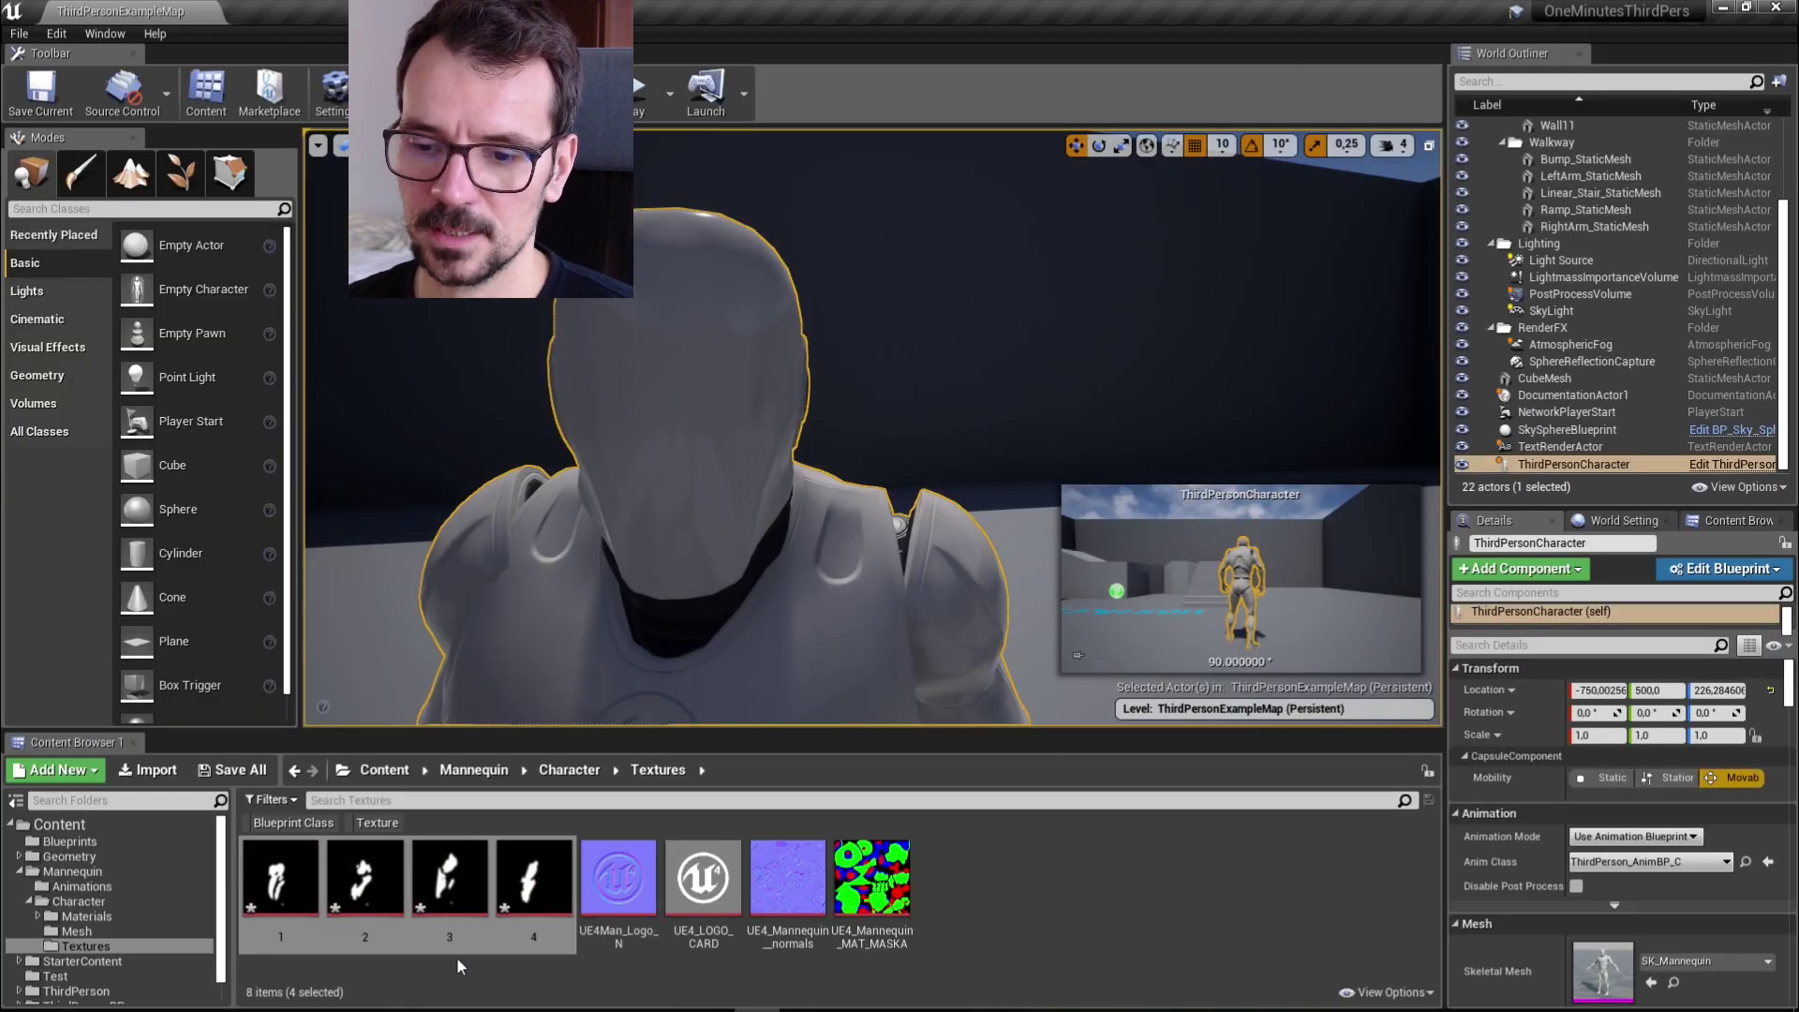
Check the settings of texture 3 and save textures 1 to 4
{"action": "double_click", "coordinate": [450, 885]}
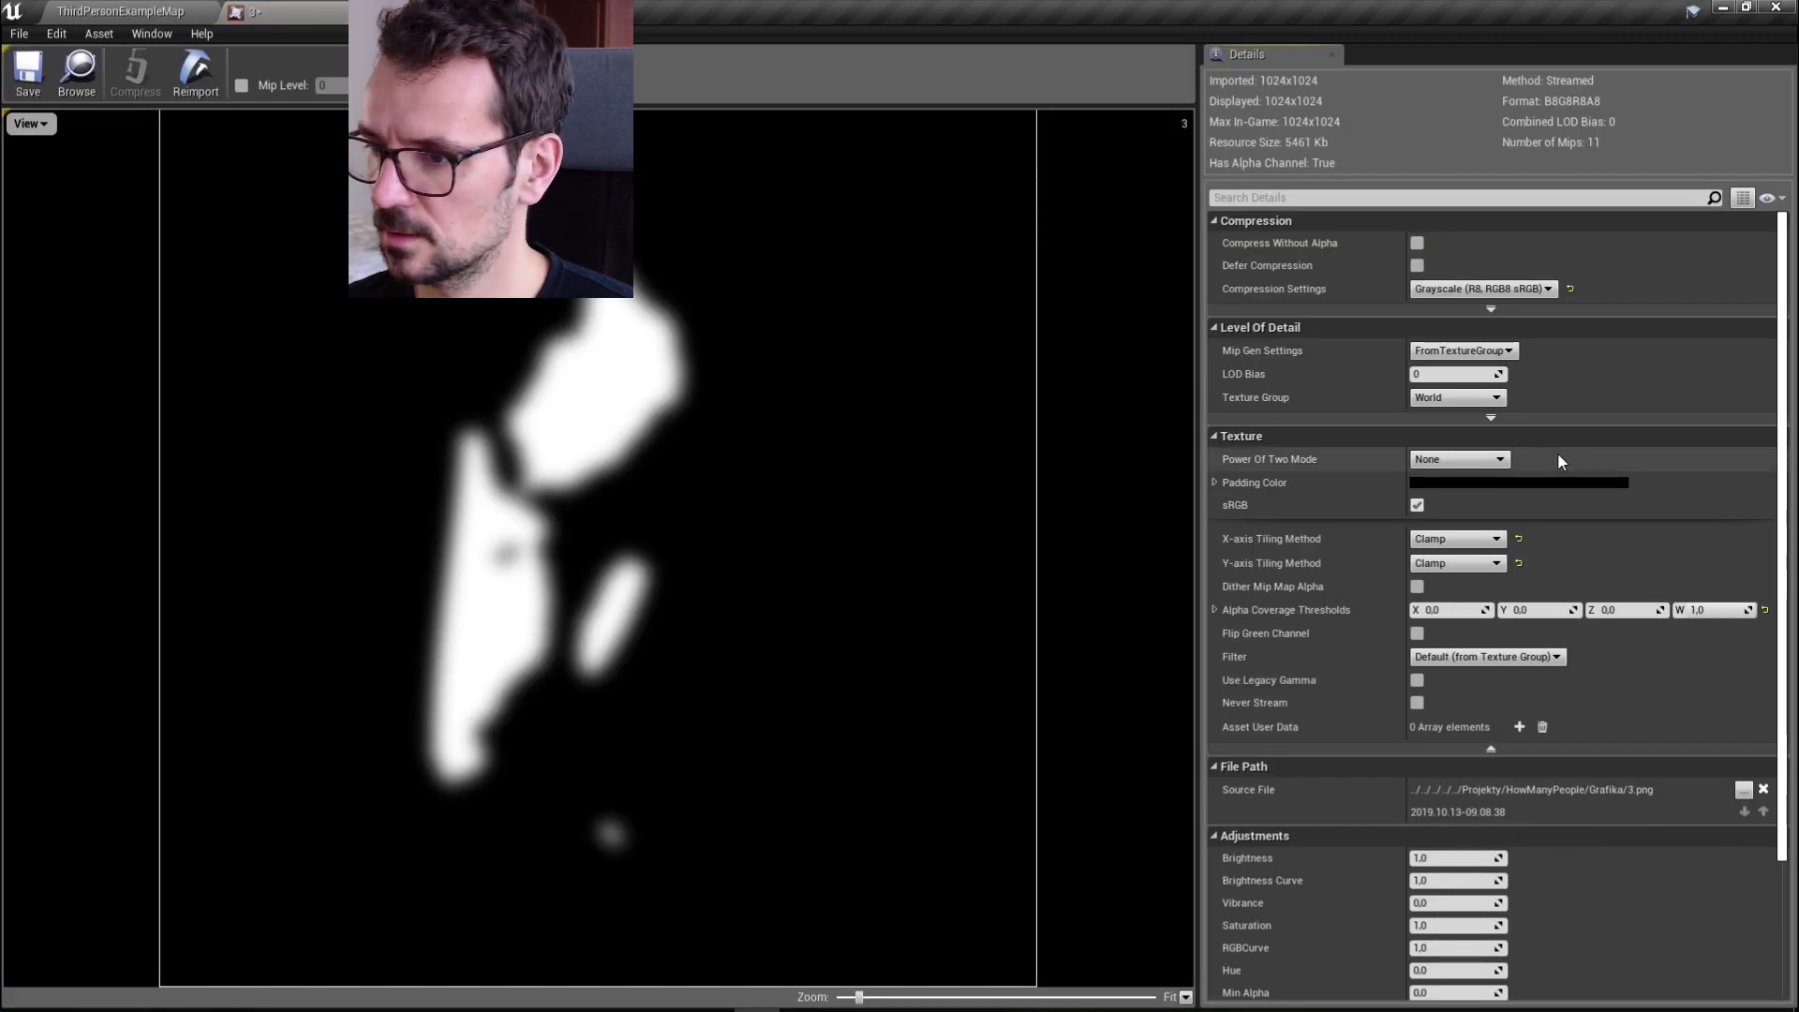
{"action": "left_click", "coordinate": [342, 11]}
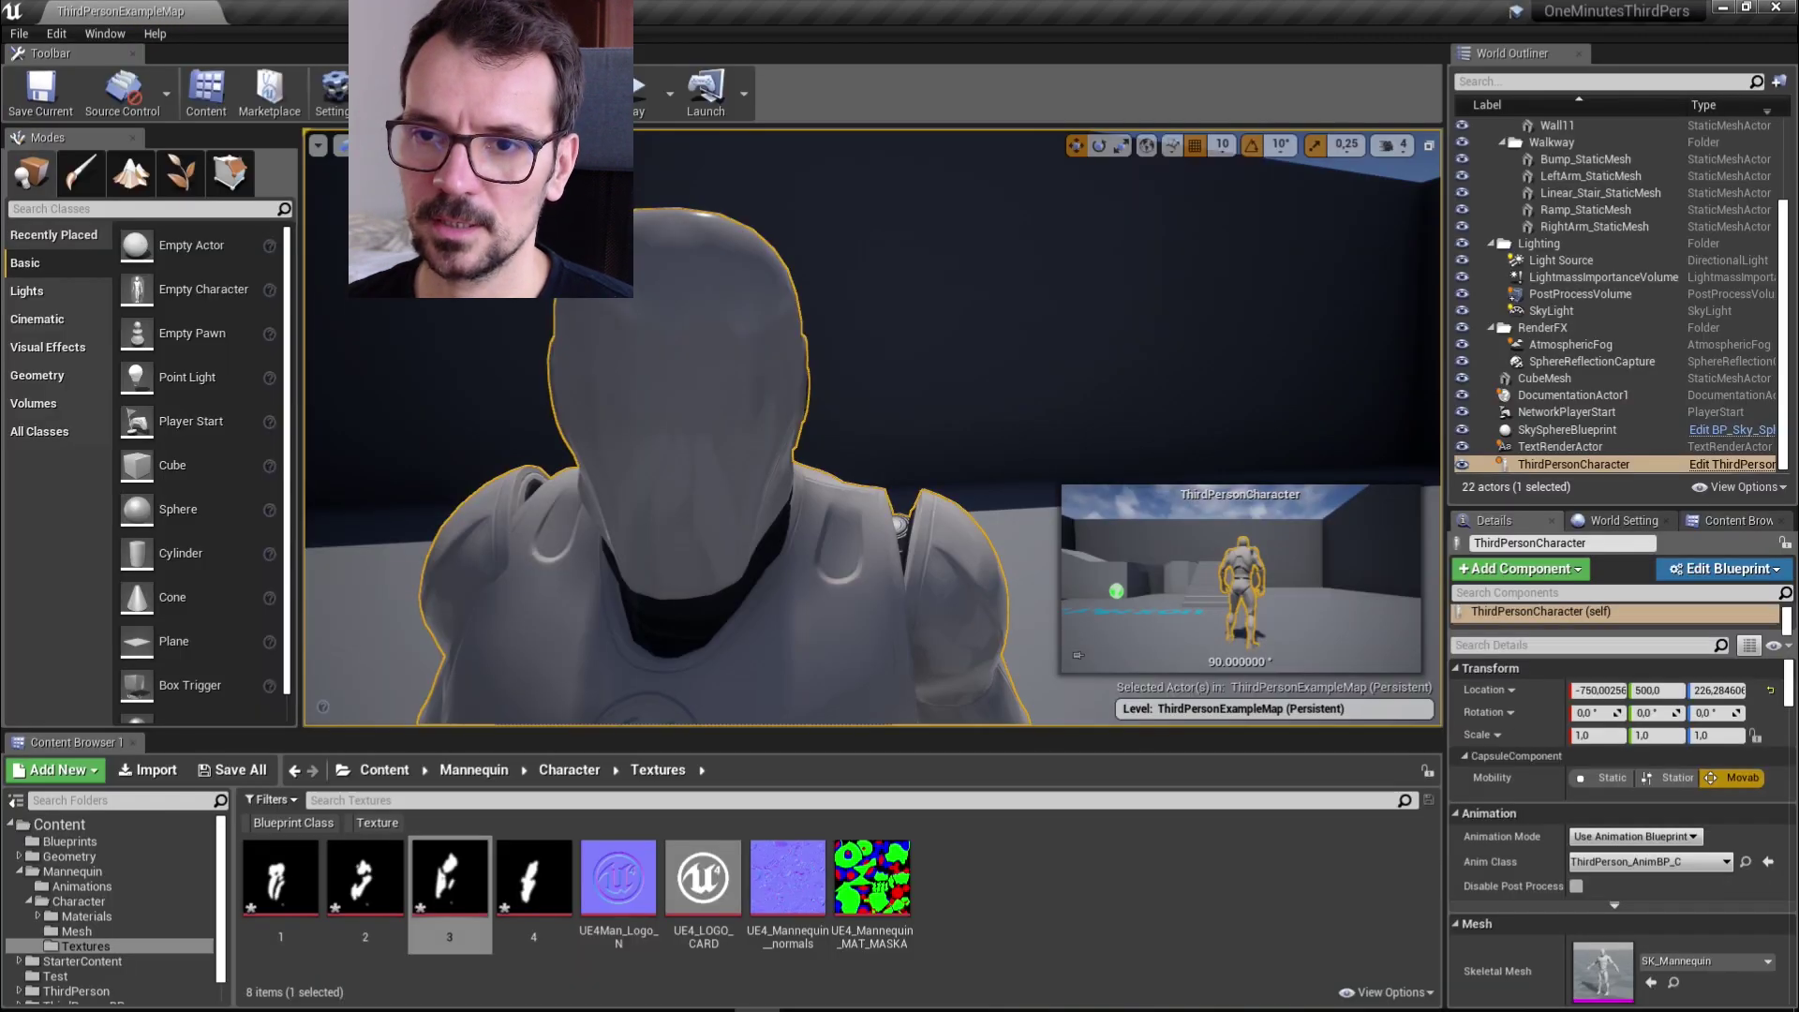
{"action": "left_click", "coordinate": [281, 881]}
{"action": "left_click", "coordinate": [534, 881], "text": "shift"}
{"action": "right_click", "coordinate": [534, 885]}
{"action": "mouse_move", "coordinate": [654, 671]}
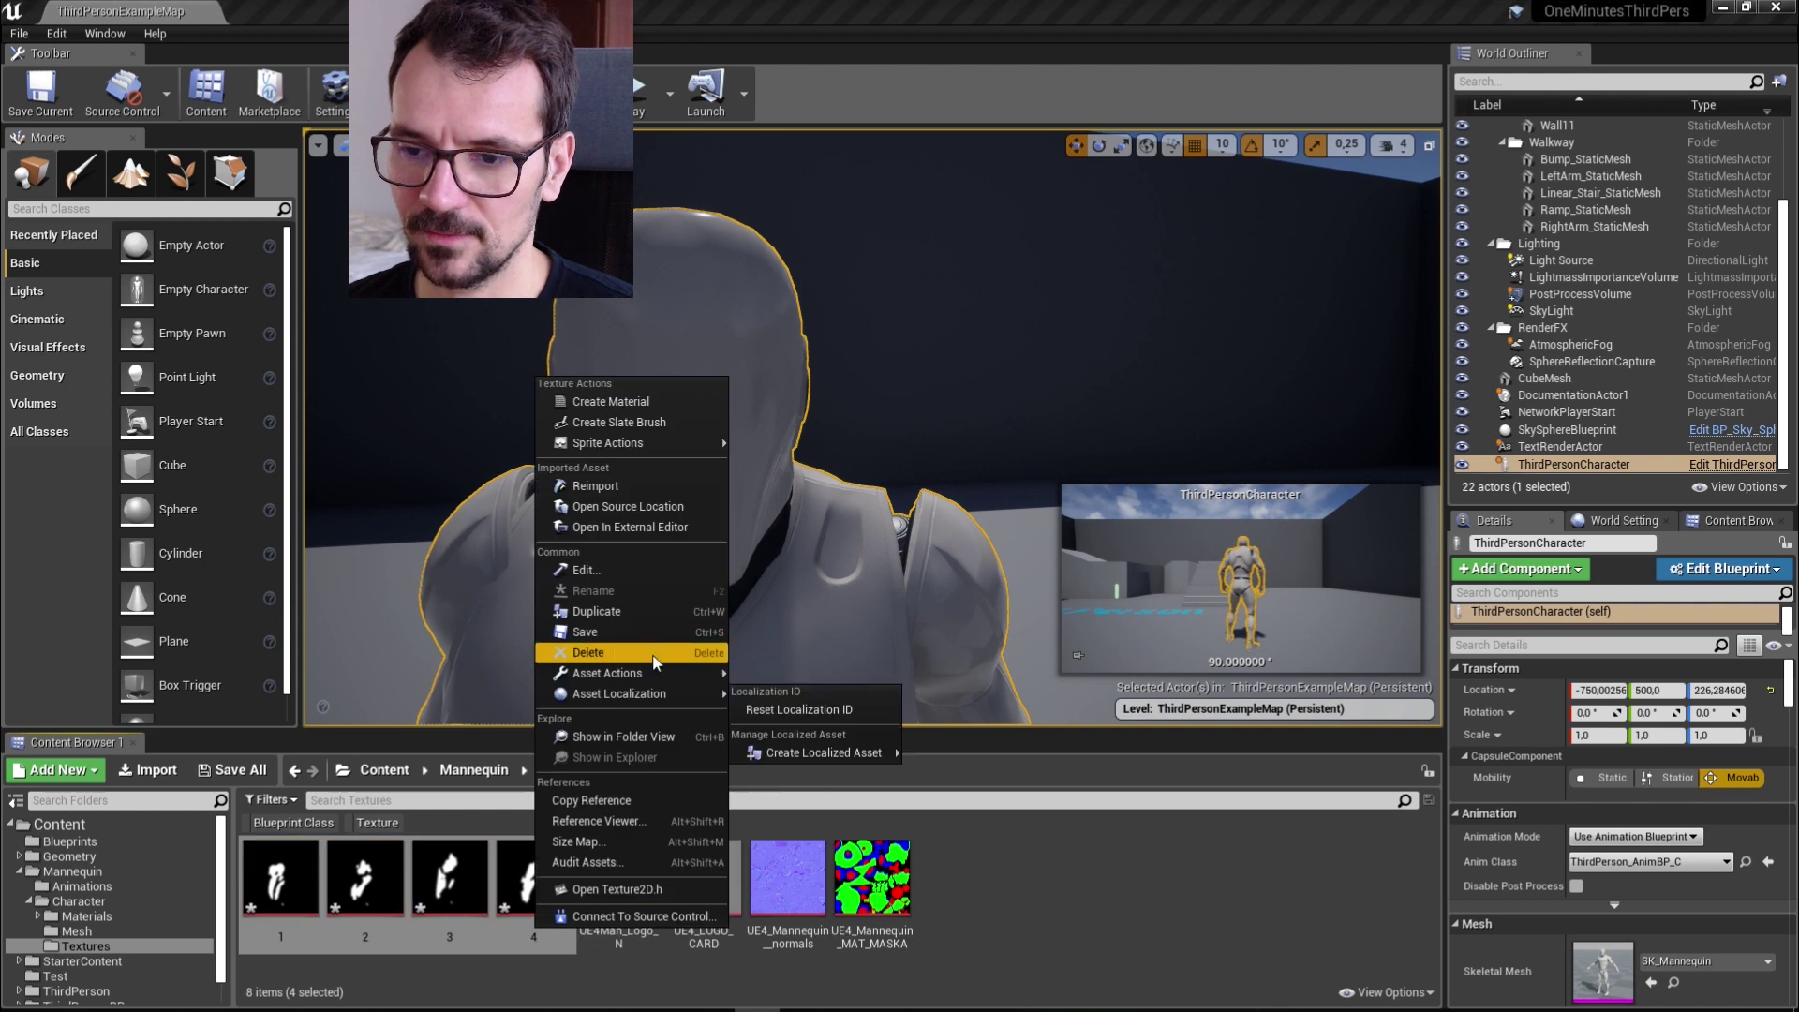
{"action": "left_click", "coordinate": [634, 633]}
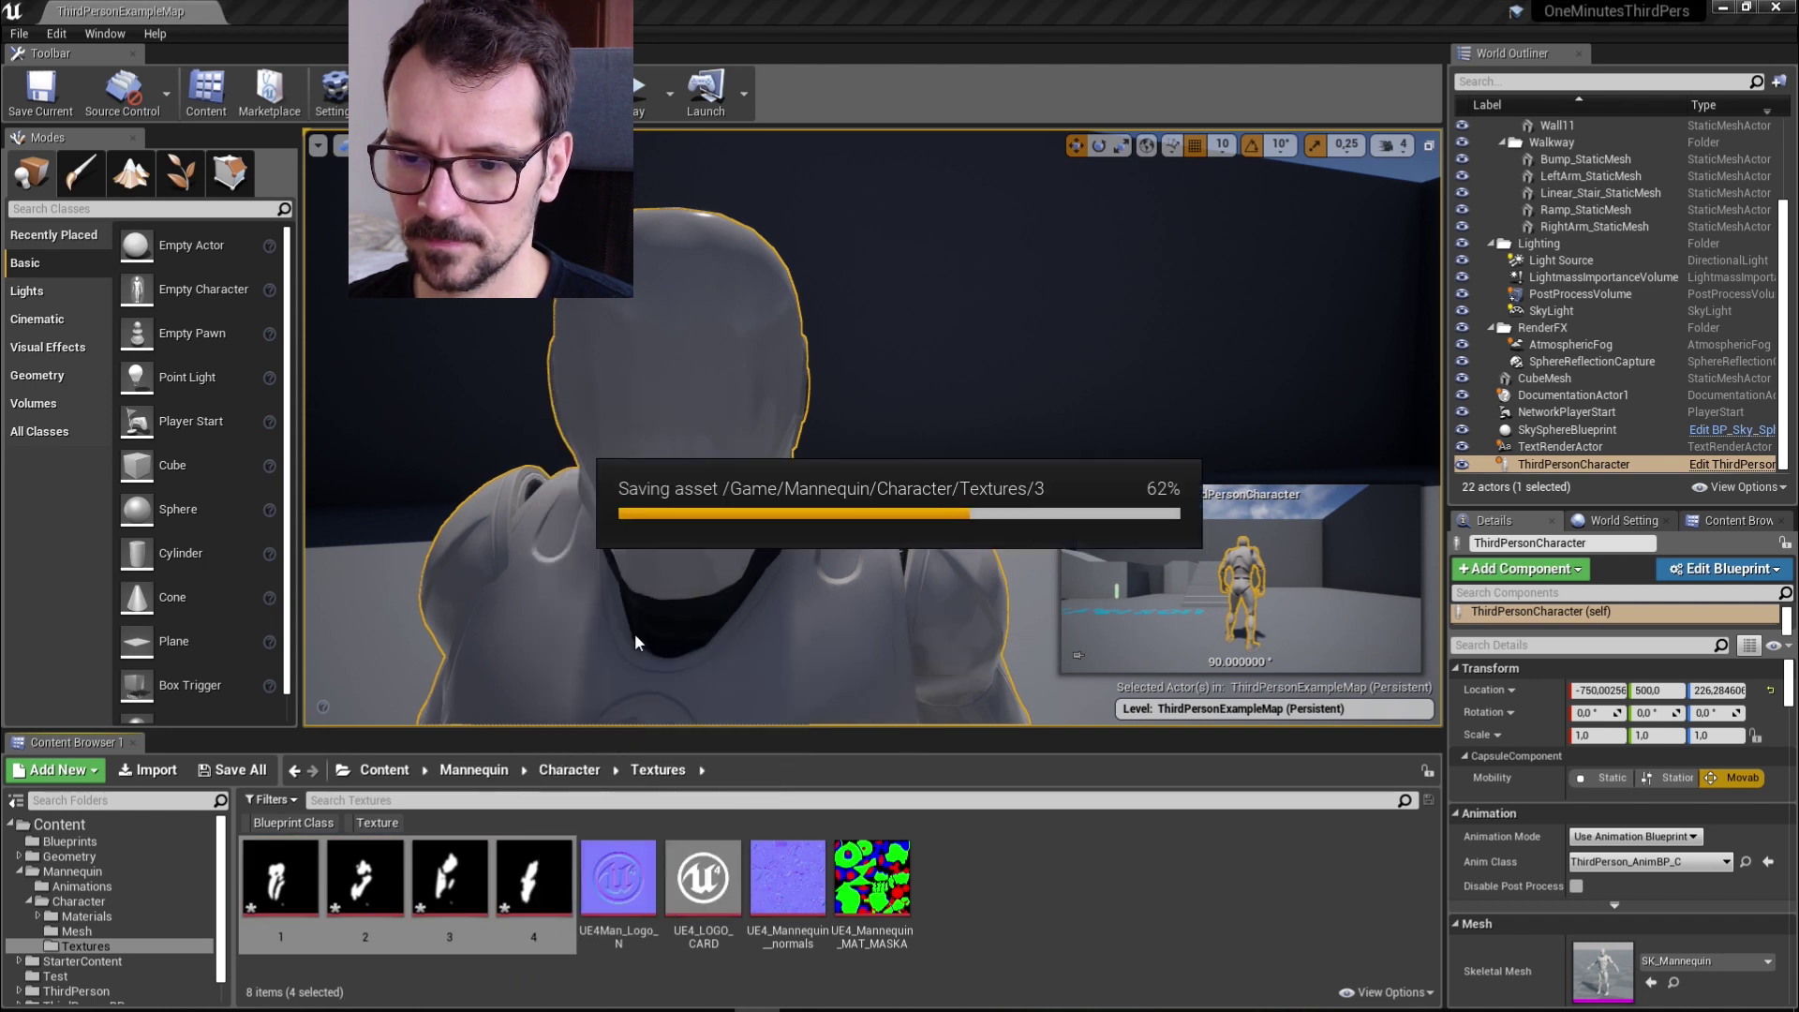
Open the M_UE4Man_Body material from the mannequin character's Materials folder
{"action": "left_click", "coordinate": [569, 770]}
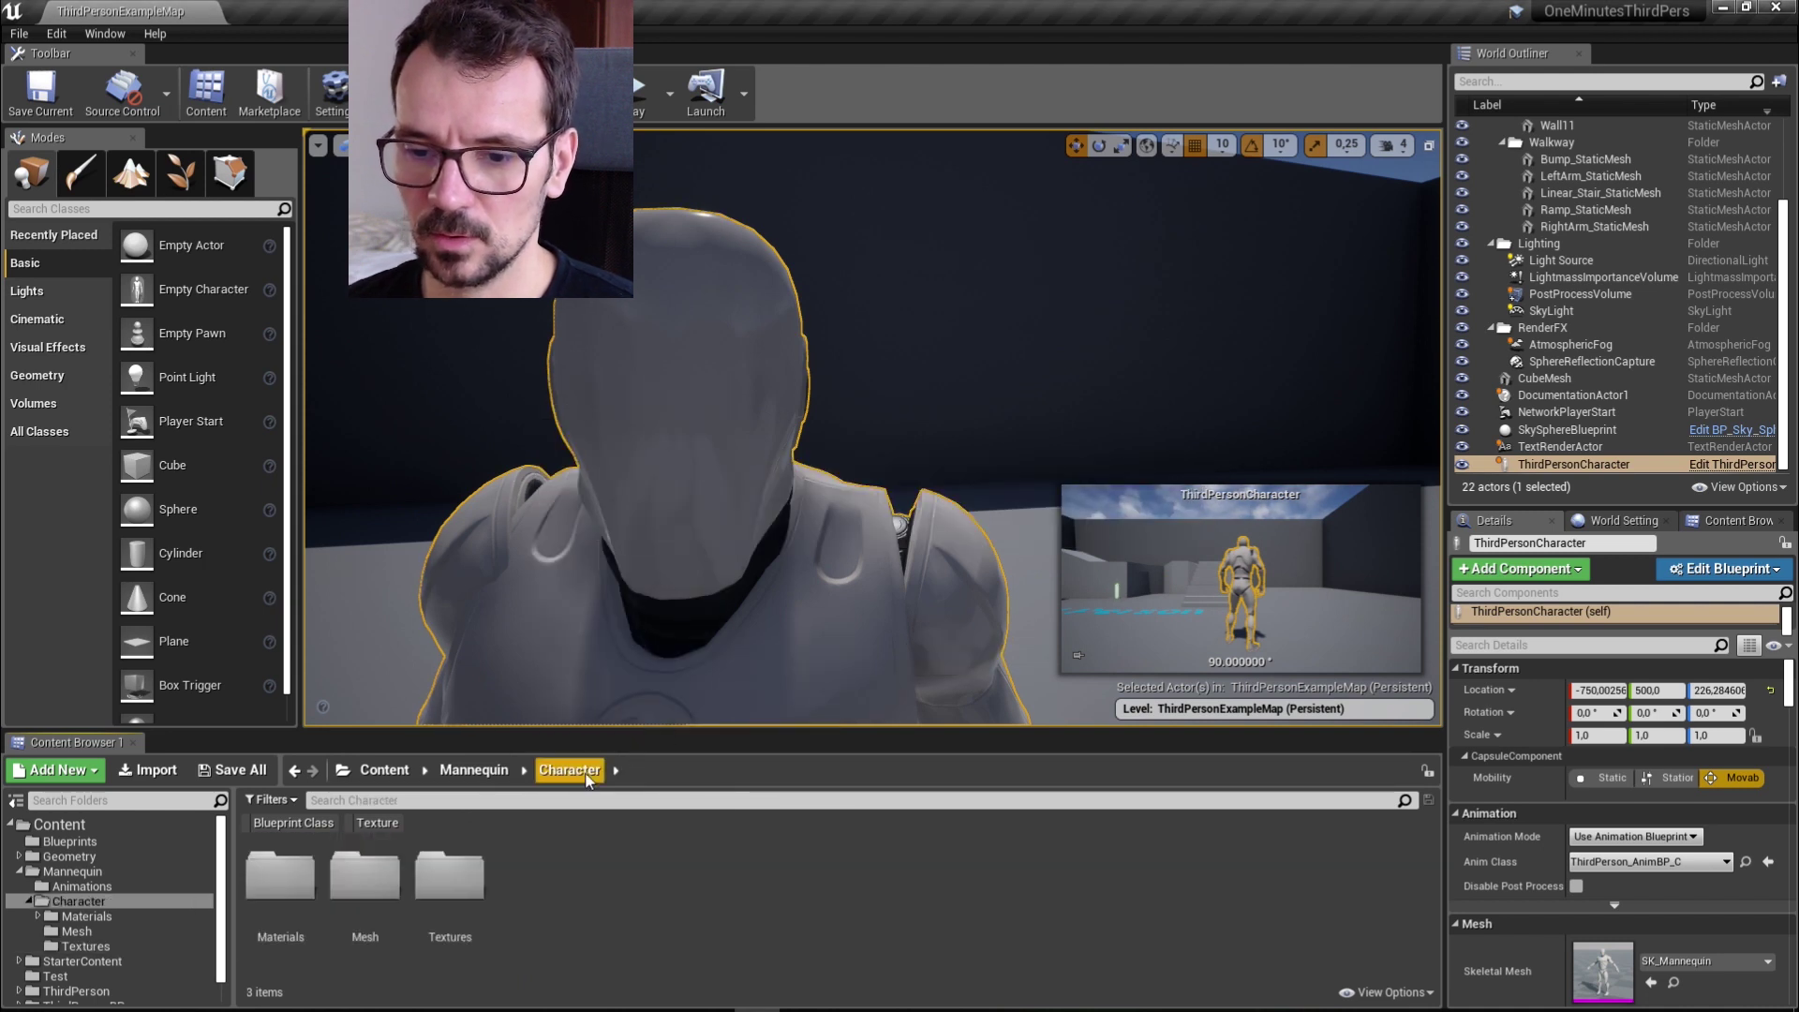
{"action": "double_click", "coordinate": [280, 876]}
{"action": "double_click", "coordinate": [368, 881]}
Examine the material graph, especially the PlasticOverride switch and the layer blends feeding it
{"action": "scroll", "coordinate": [899, 496], "scroll_direction": "down", "scroll_amount": 7}
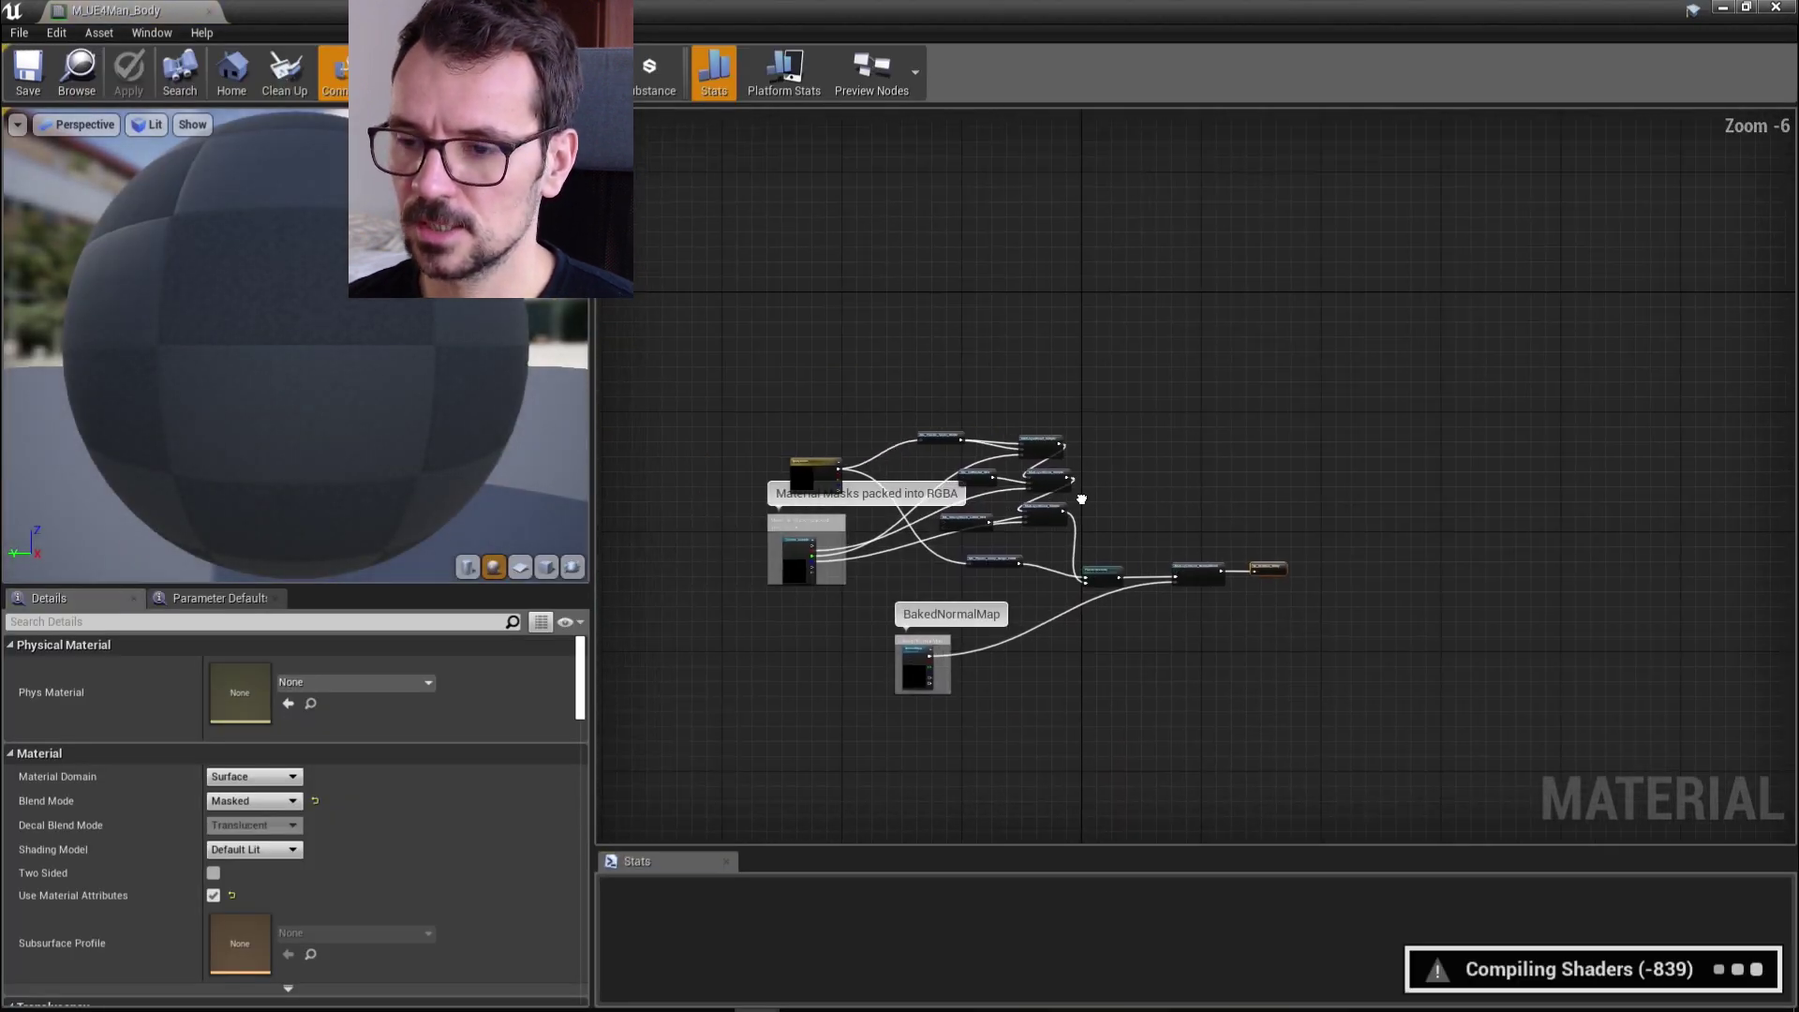
{"action": "scroll", "coordinate": [1146, 559], "scroll_direction": "up", "scroll_amount": 4}
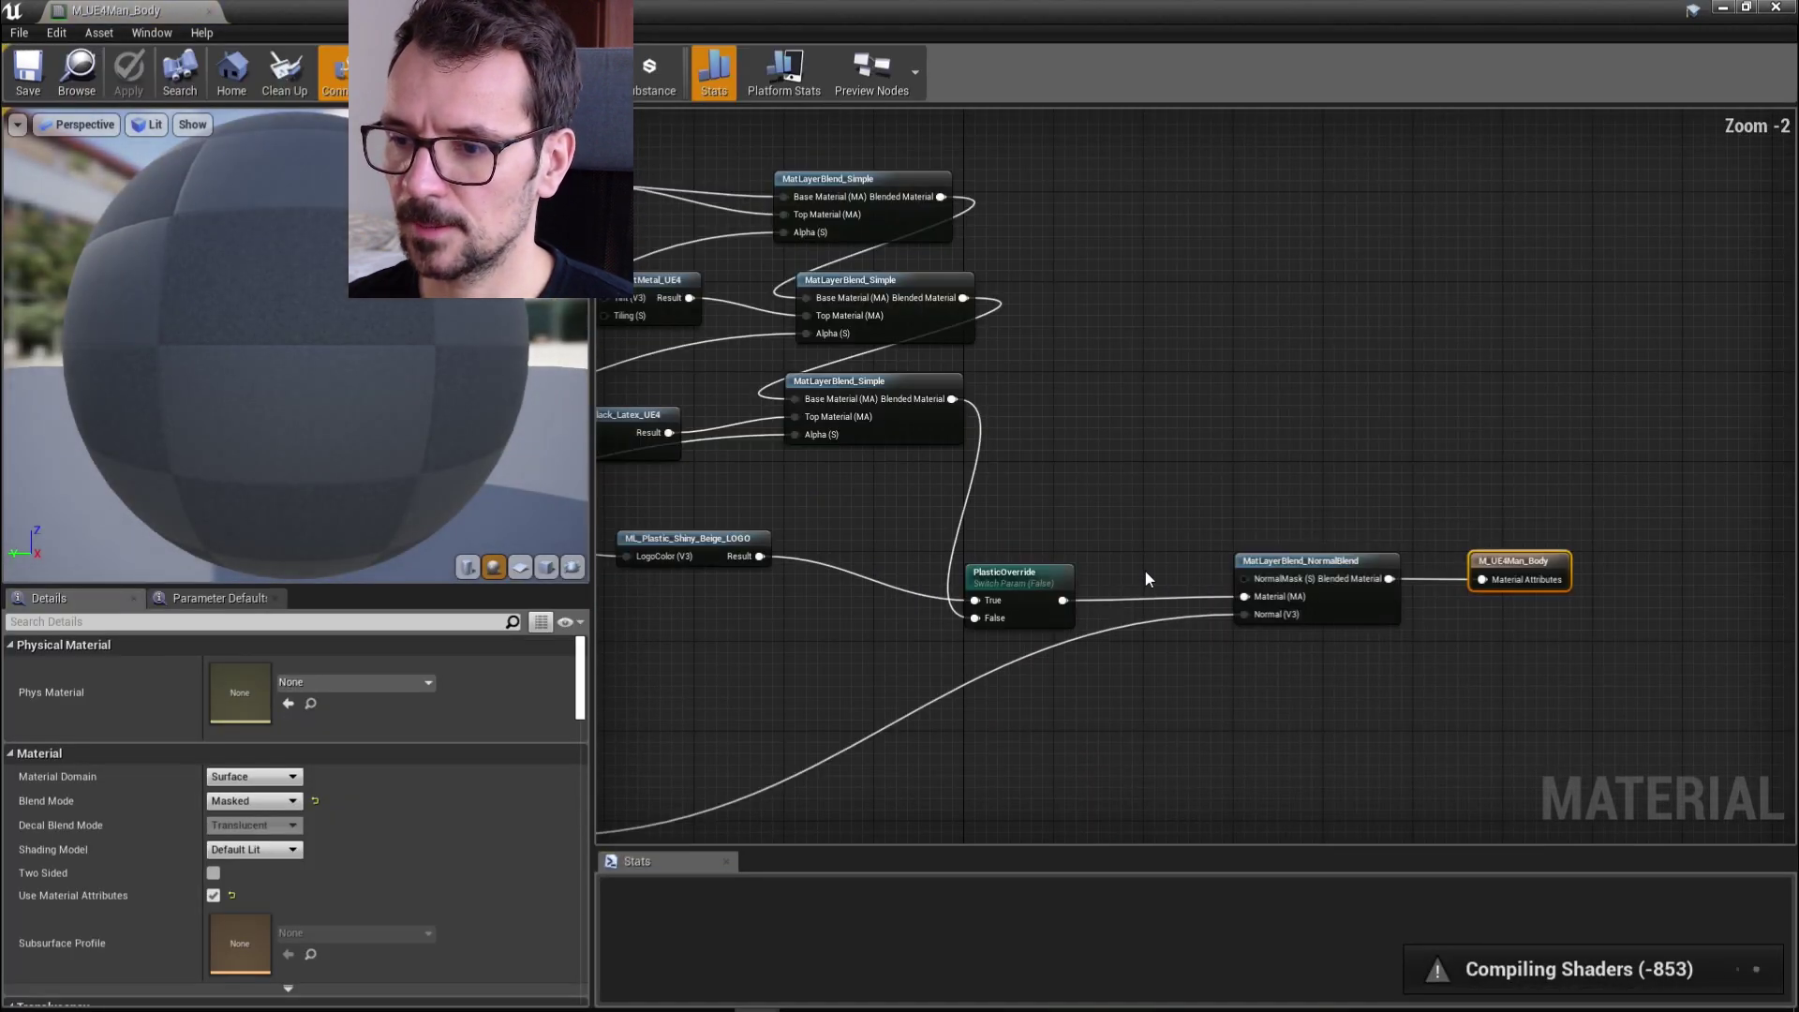
{"action": "right_click_drag", "start_coordinate": [1145, 570], "coordinate": [1188, 574]}
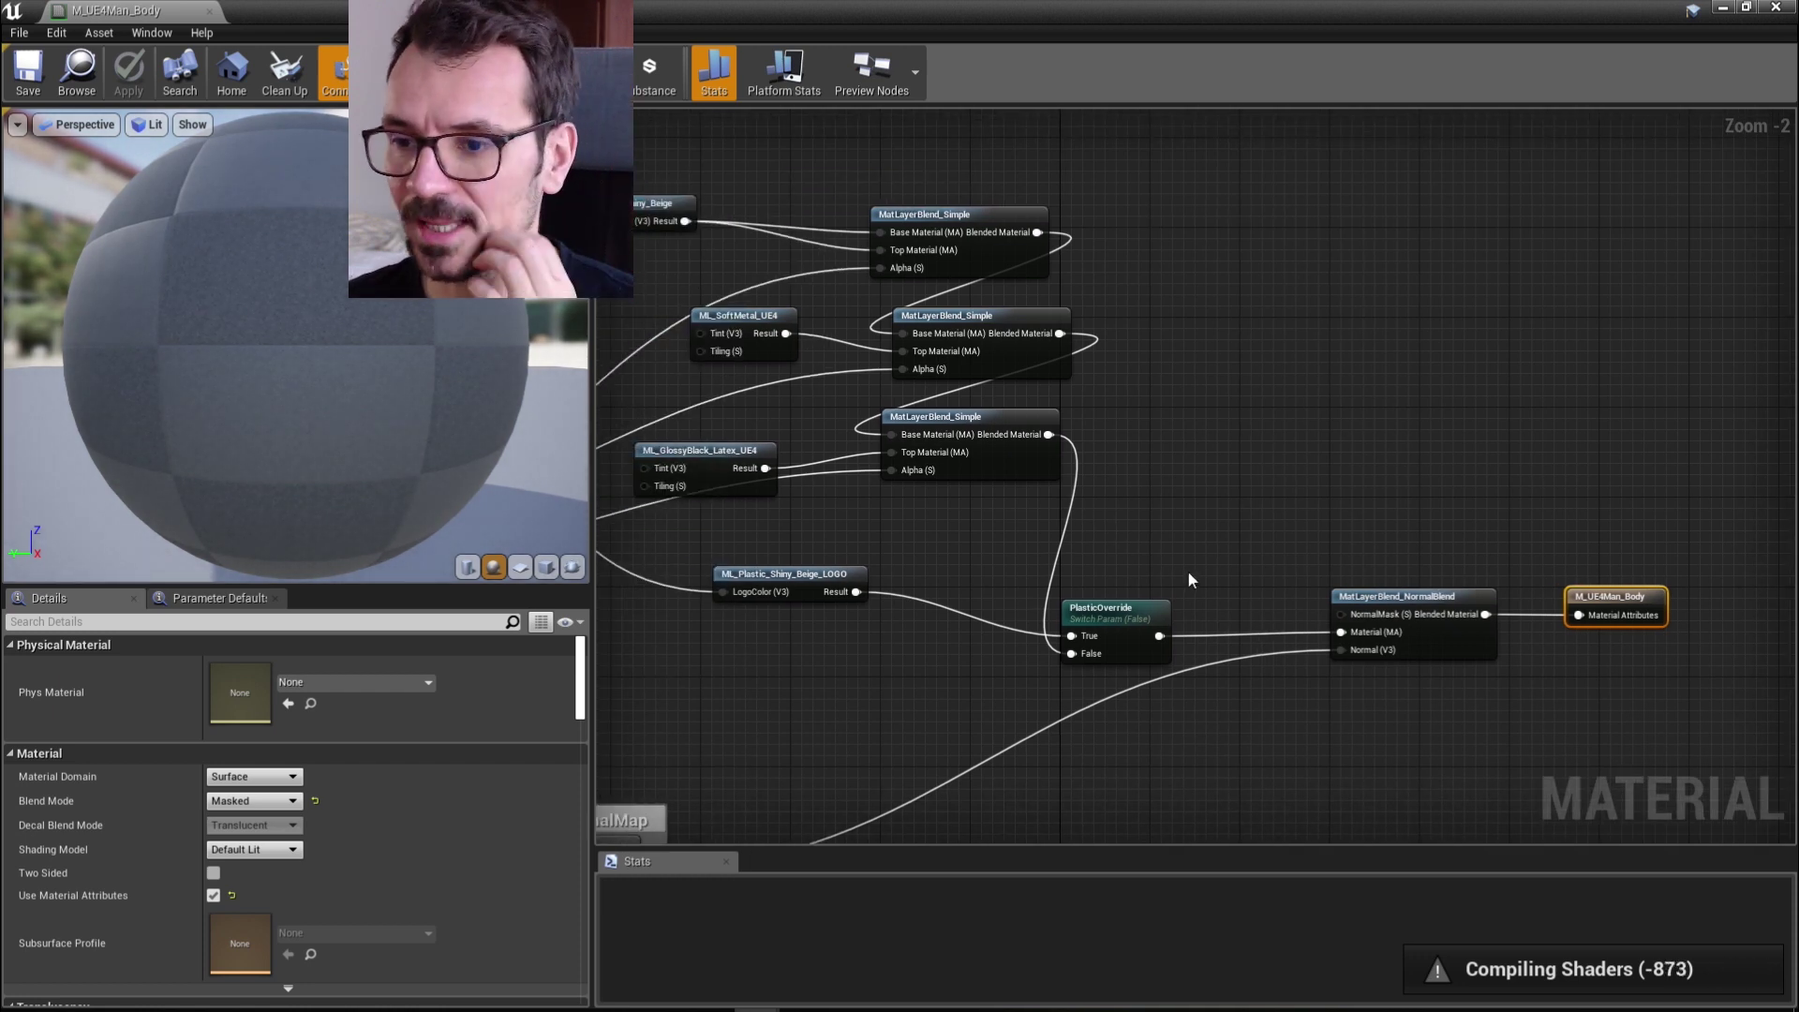
{"action": "scroll", "coordinate": [1189, 562], "scroll_direction": "up", "scroll_amount": 2}
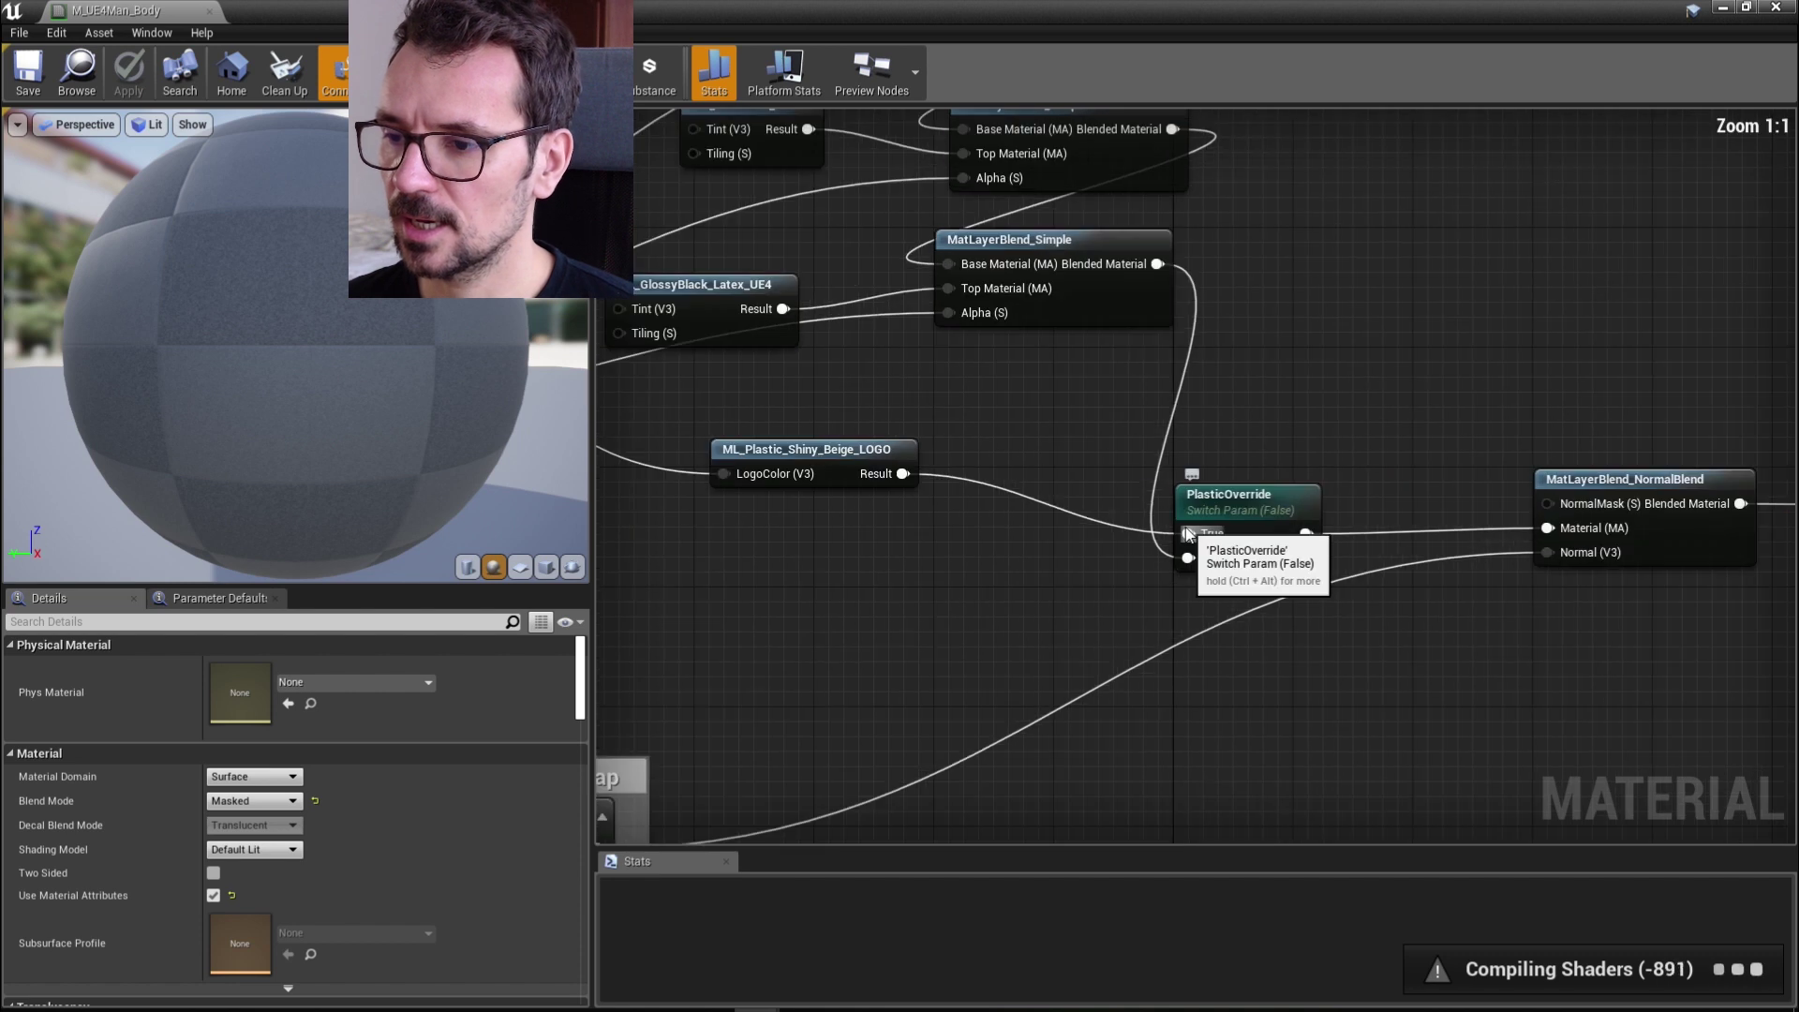
{"action": "left_click", "coordinate": [1232, 504]}
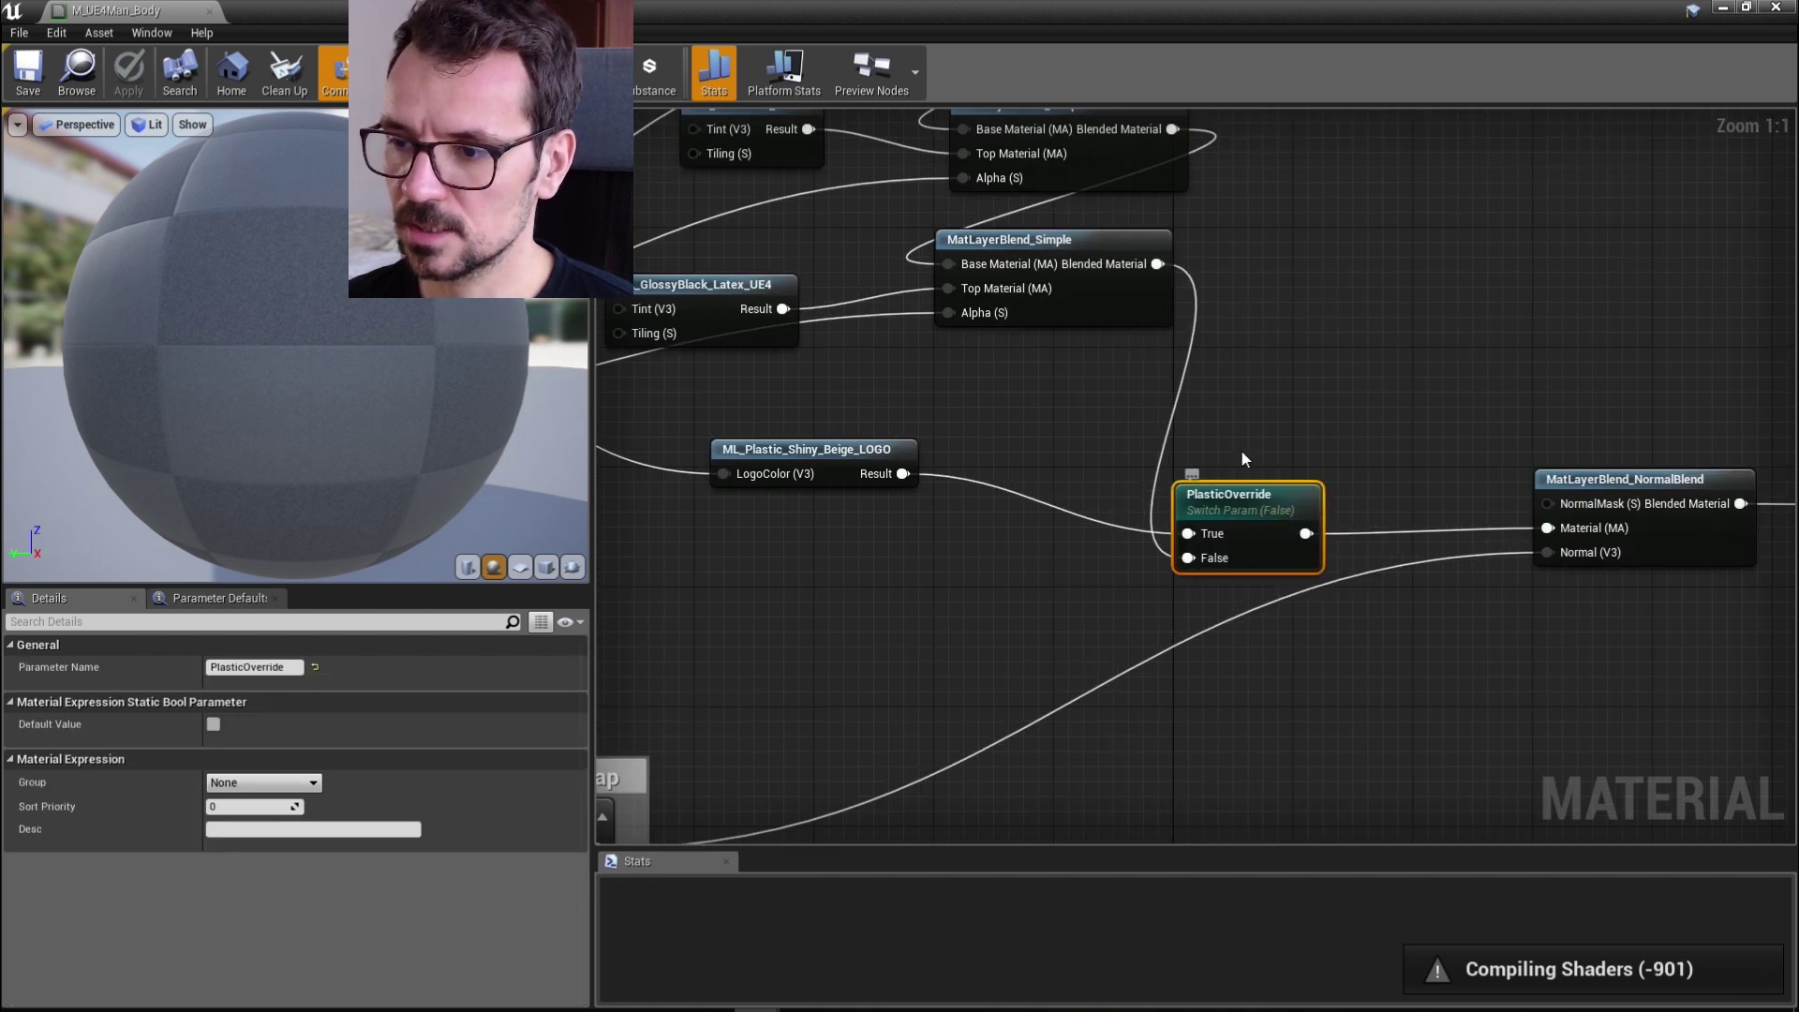
{"action": "scroll", "coordinate": [1245, 456], "scroll_direction": "down", "scroll_amount": 4}
{"action": "right_click_drag", "start_coordinate": [1245, 453], "coordinate": [1245, 513]}
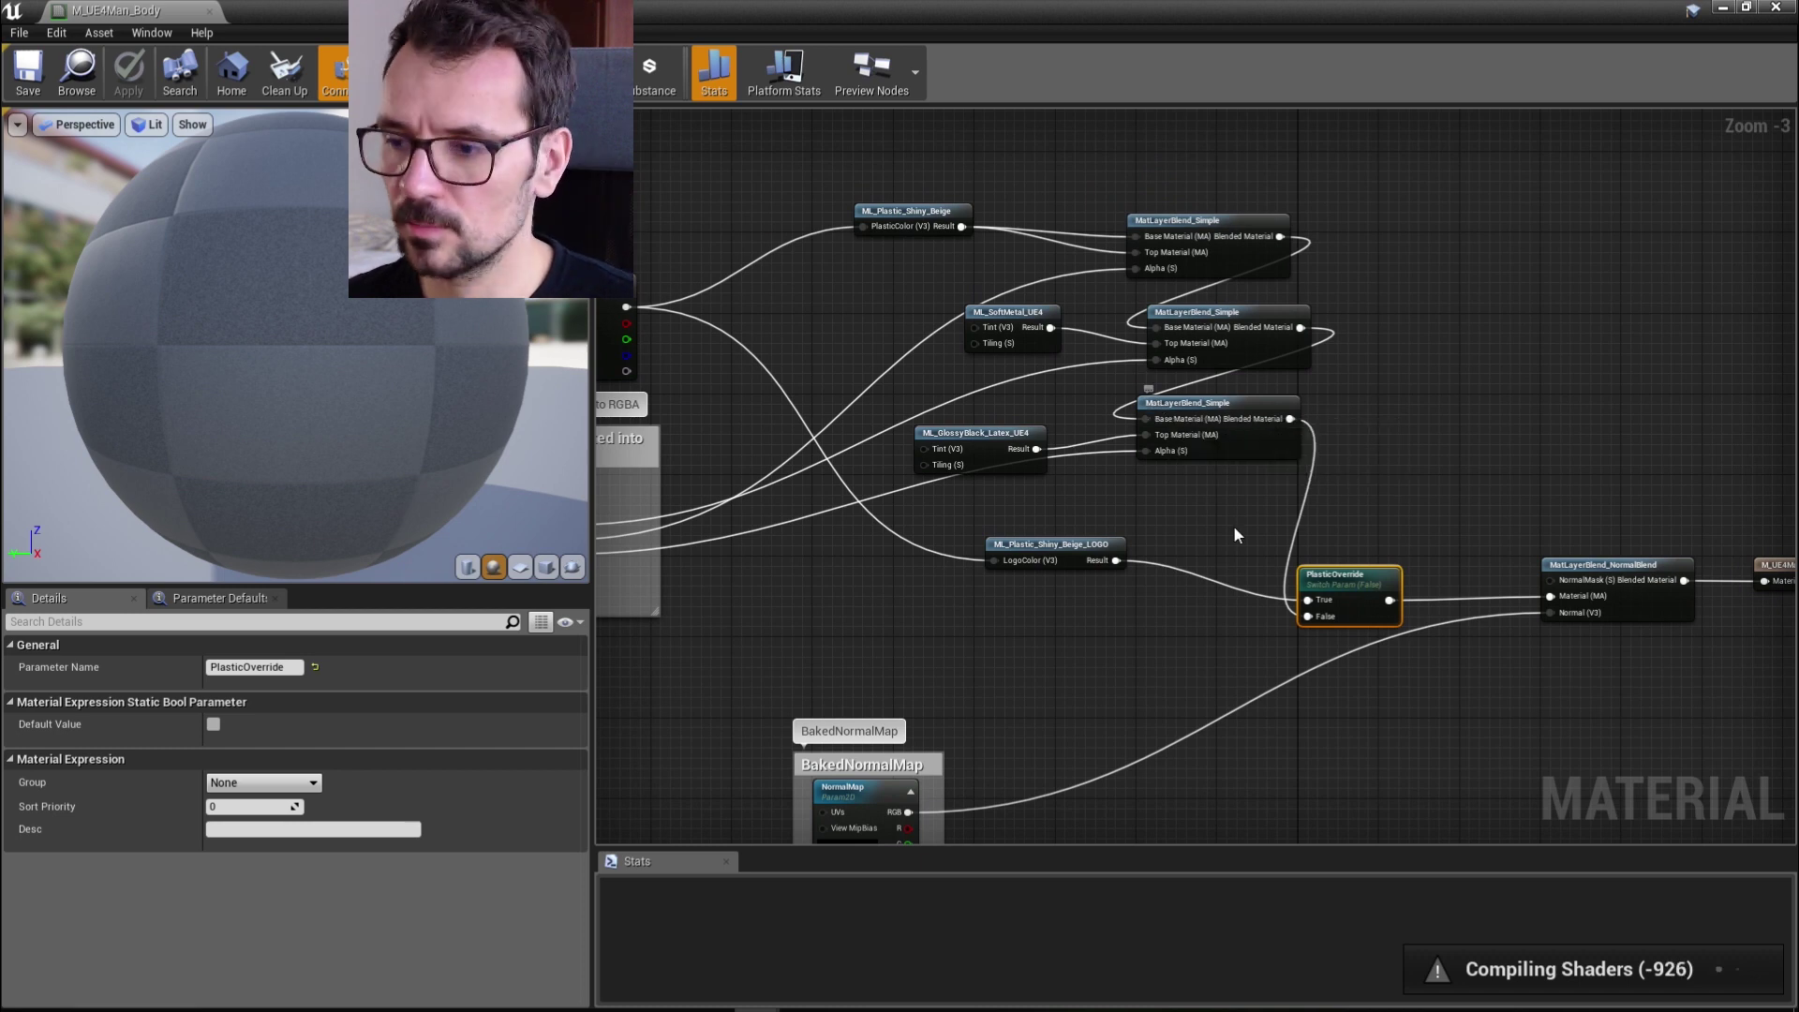
{"action": "scroll", "coordinate": [1206, 341], "scroll_direction": "up", "scroll_amount": 3}
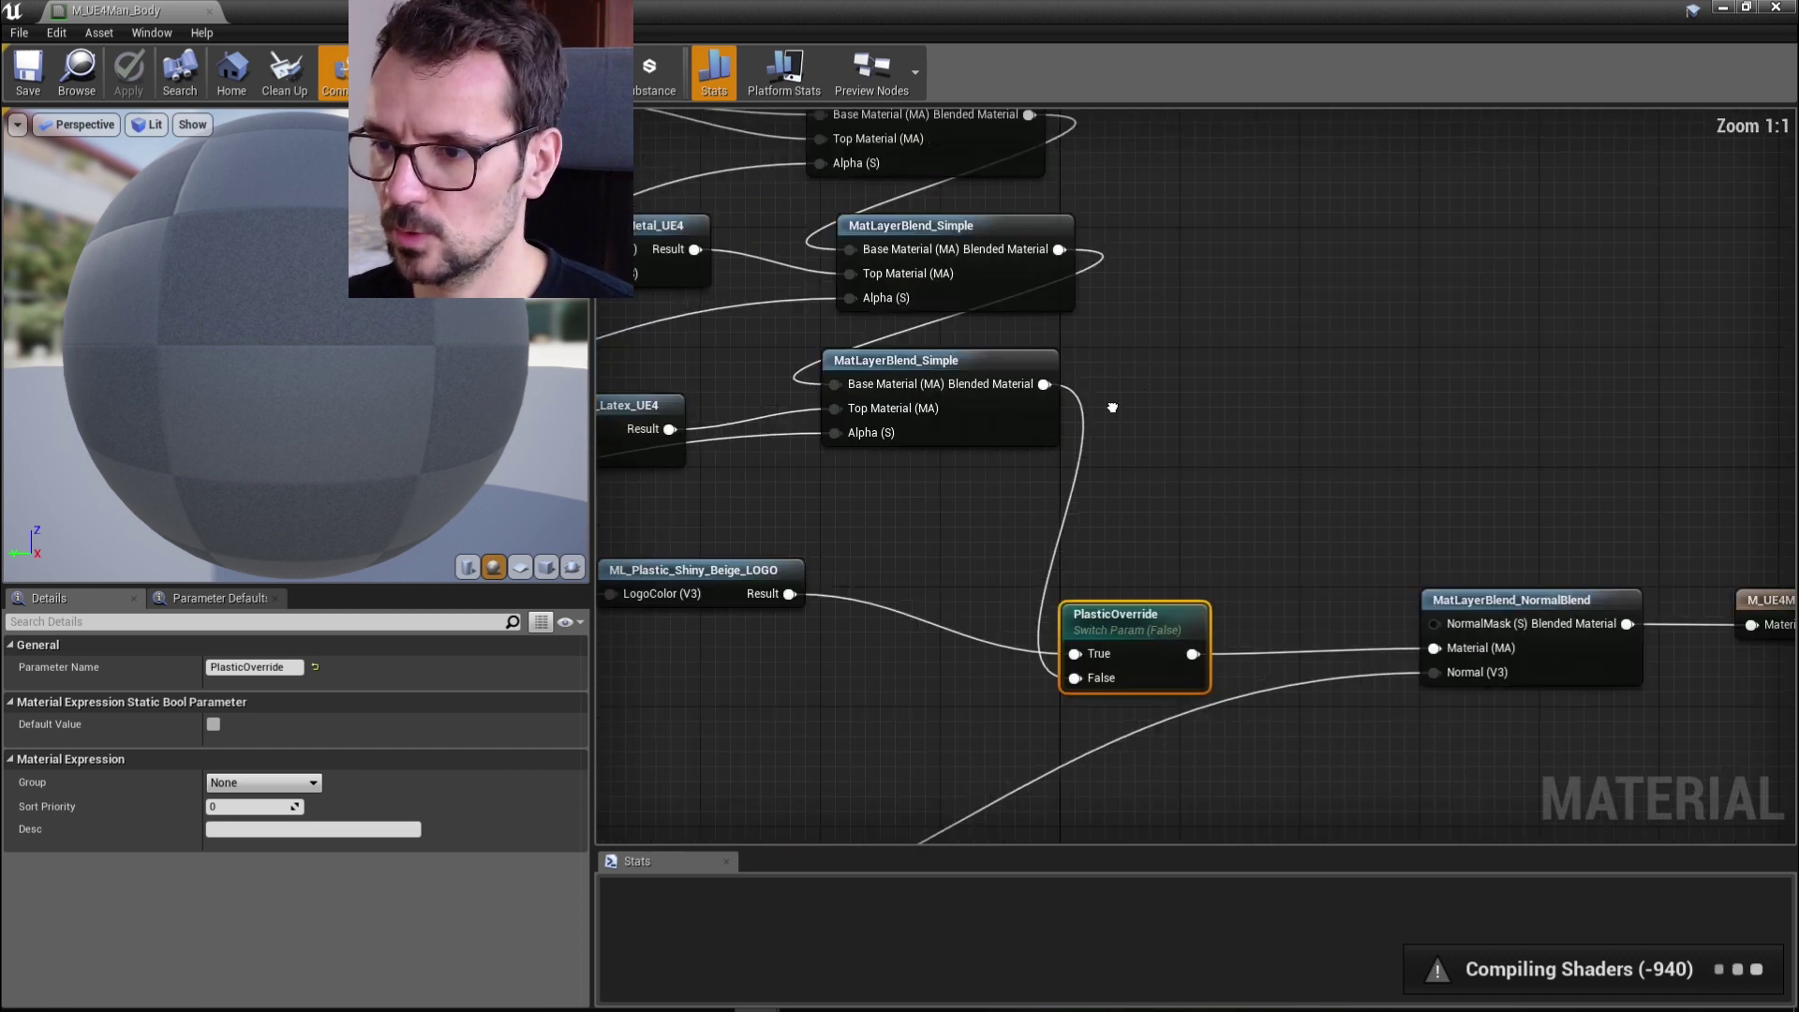
Add a BreakMaterialAttributes node fed by the Blended Material output of the last MatLayerBlend_Simple node
{"action": "left_click_drag", "start_coordinate": [1022, 391], "coordinate": [1192, 389]}
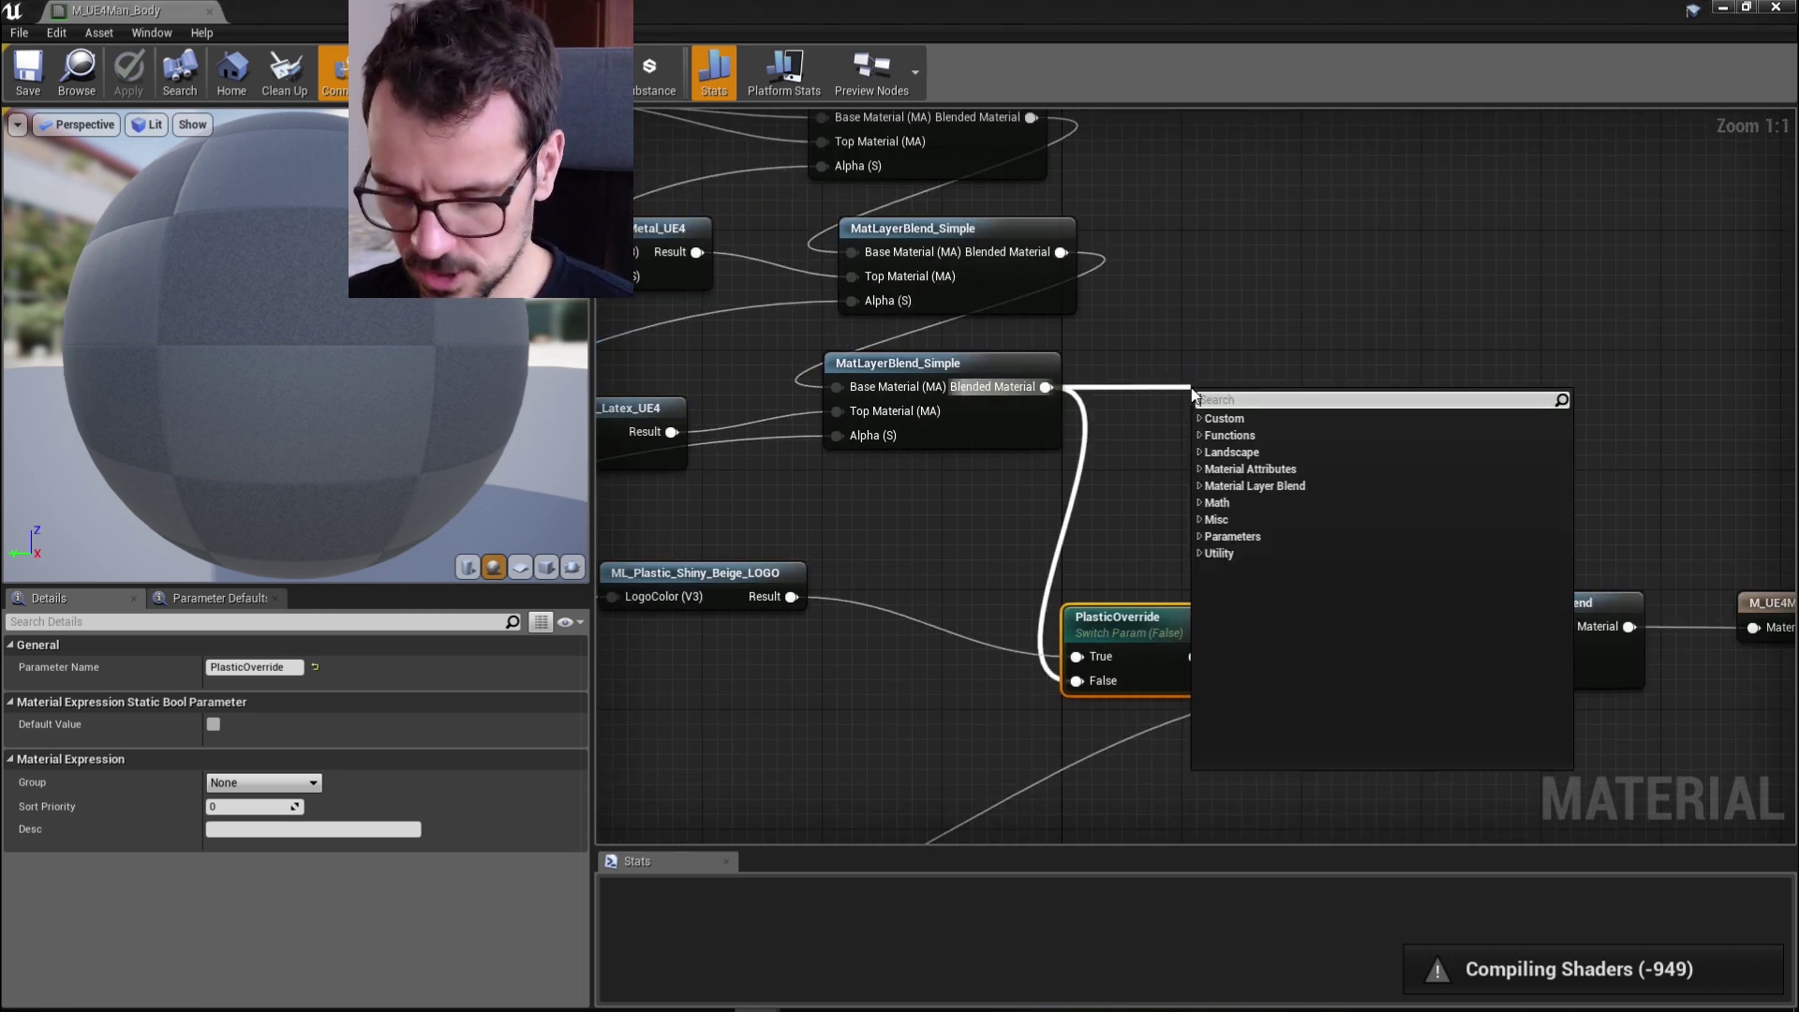
{"action": "type", "text": "break"}
{"action": "left_click", "coordinate": [1256, 437]}
{"action": "left_click_drag", "start_coordinate": [1259, 395], "coordinate": [1236, 330]}
Move the PlasticOverride, MatLayerBlend_NormalBlend and M_UE4Man_Body nodes together away from the BreakMaterialAttributes node to make room
{"action": "scroll", "coordinate": [1227, 343], "scroll_direction": "down", "scroll_amount": 3}
{"action": "left_click", "coordinate": [1134, 549]}
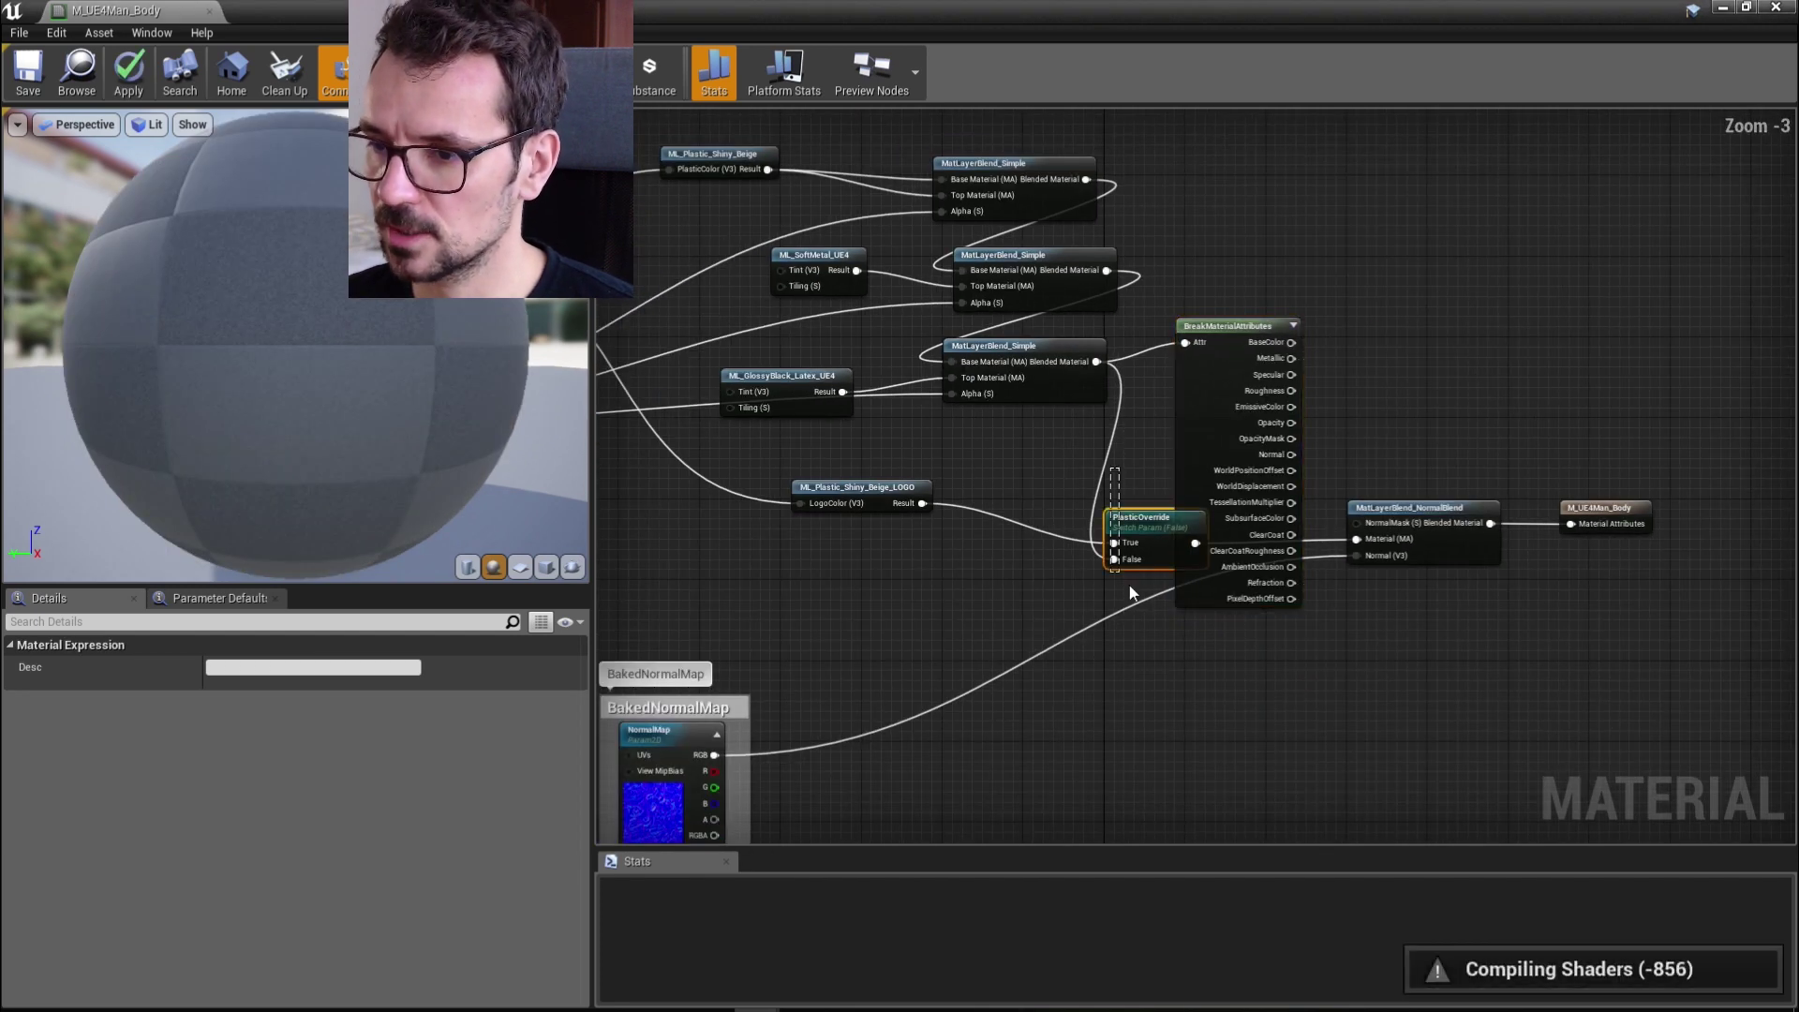
{"action": "left_click_drag", "start_coordinate": [1369, 450], "coordinate": [1594, 544], "text": "shift"}
{"action": "left_click_drag", "start_coordinate": [1151, 518], "coordinate": [1747, 647]}
Add a MakeMaterialAttributes node wired into the False input of PlasticOverride and place it beside BreakMaterialAttributes
{"action": "right_click_drag", "start_coordinate": [1525, 444], "coordinate": [1247, 503]}
{"action": "scroll", "coordinate": [1105, 450], "scroll_direction": "up", "scroll_amount": 3}
{"action": "right_click_drag", "start_coordinate": [1105, 450], "coordinate": [1089, 305]}
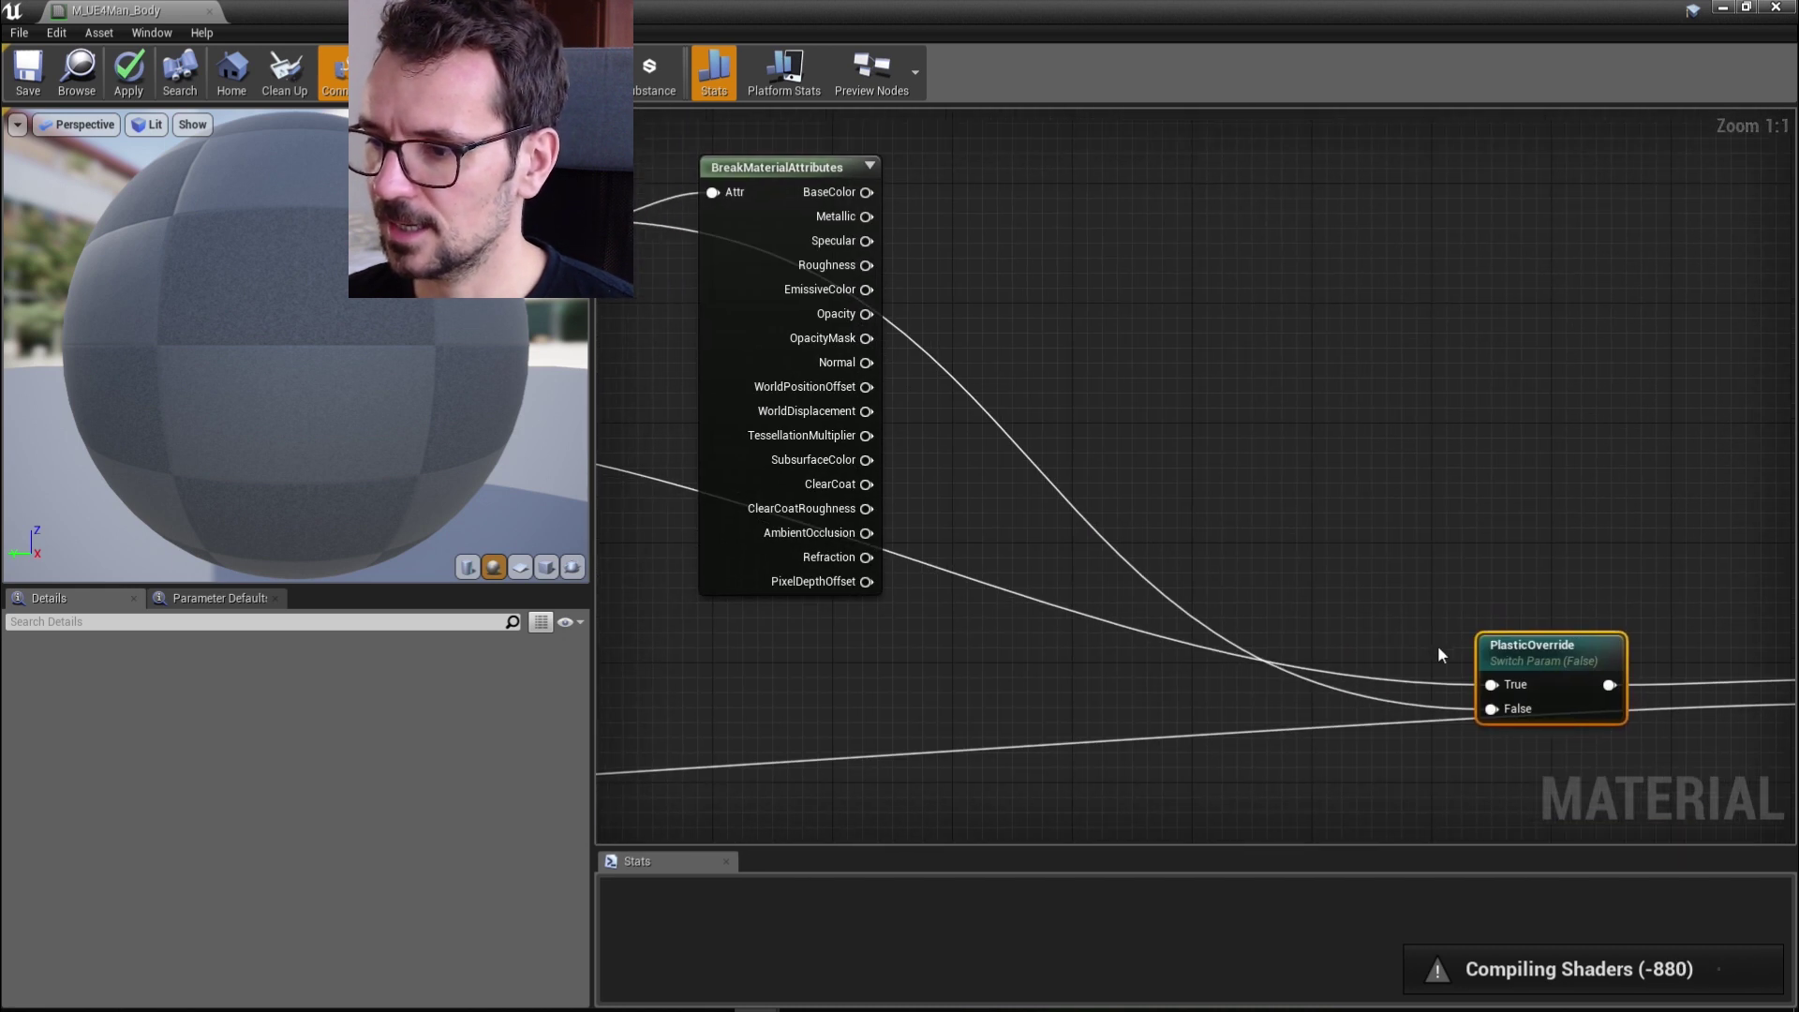
{"action": "left_click_drag", "start_coordinate": [1494, 709], "coordinate": [1233, 334]}
{"action": "type", "text": "make"}
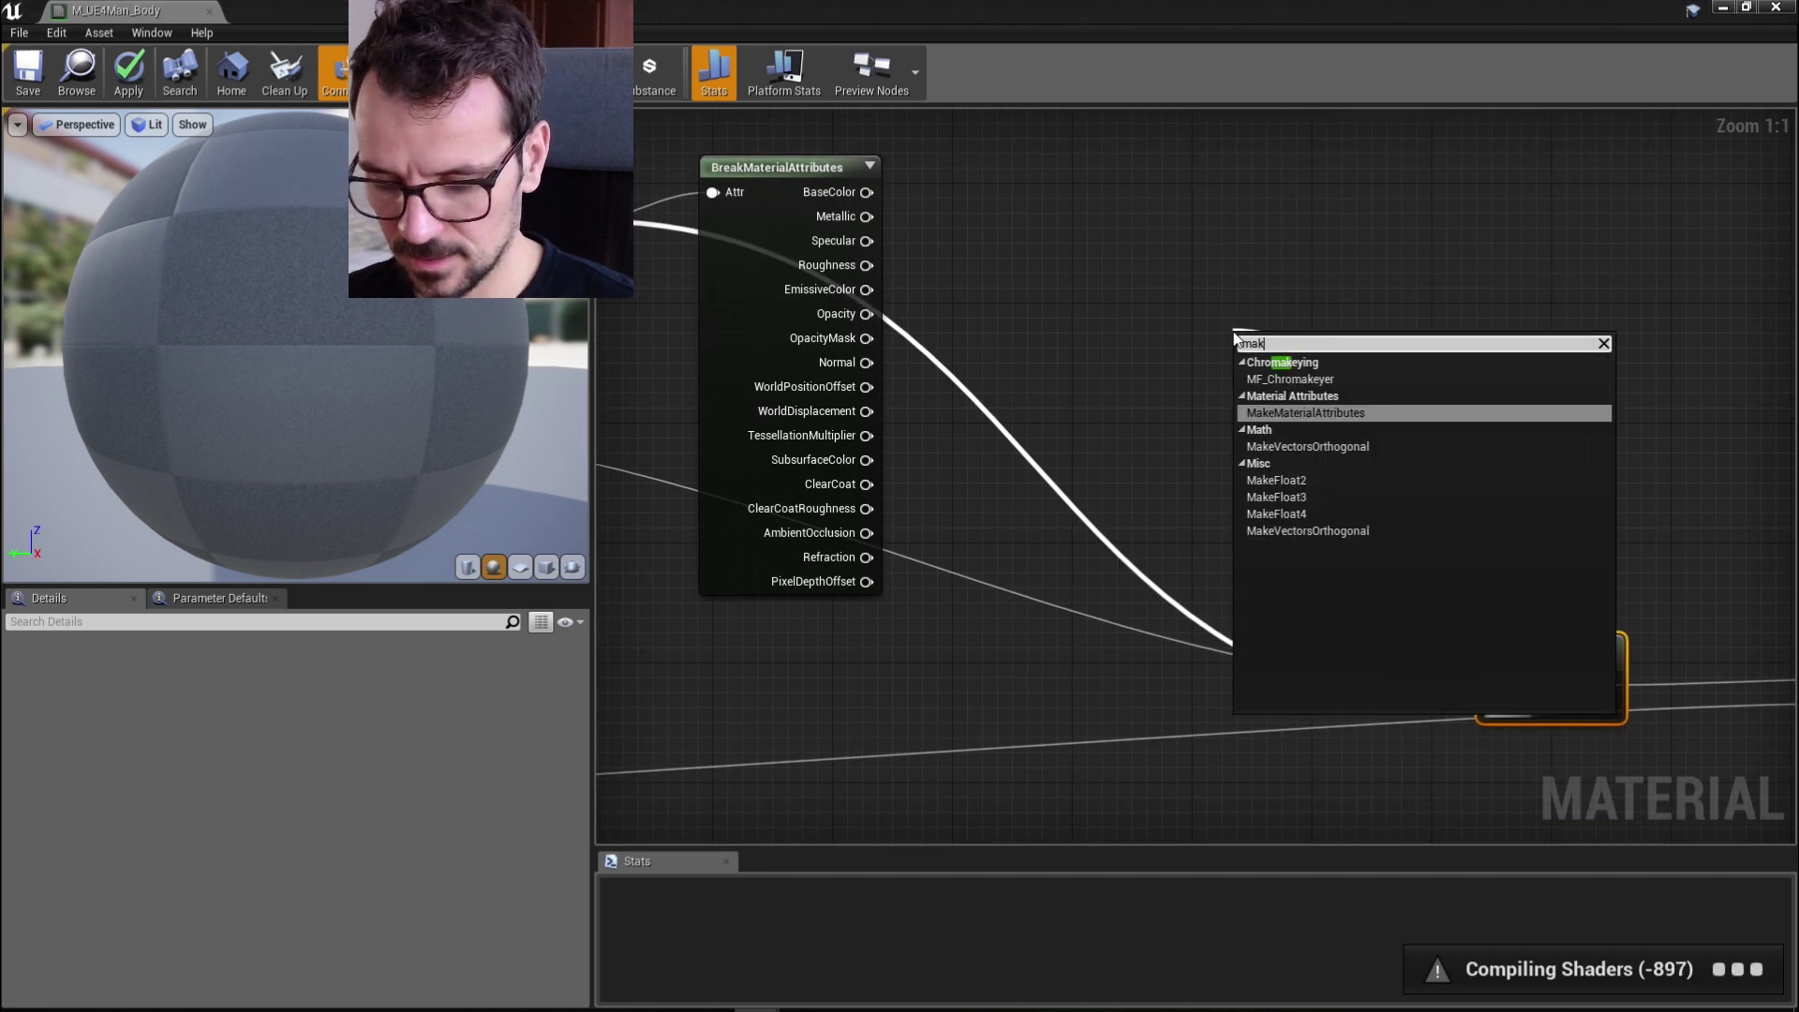
{"action": "key", "text": "Return"}
{"action": "left_click_drag", "start_coordinate": [1247, 367], "coordinate": [1296, 172]}
Insert a Subtract node between the BaseColor output of BreakMaterialAttributes and the BaseColor input of MakeMaterialAttributes
{"action": "right_click_drag", "start_coordinate": [981, 207], "coordinate": [1023, 355]}
{"action": "left_click_drag", "start_coordinate": [907, 343], "coordinate": [1024, 353]}
{"action": "type", "text": "sub"}
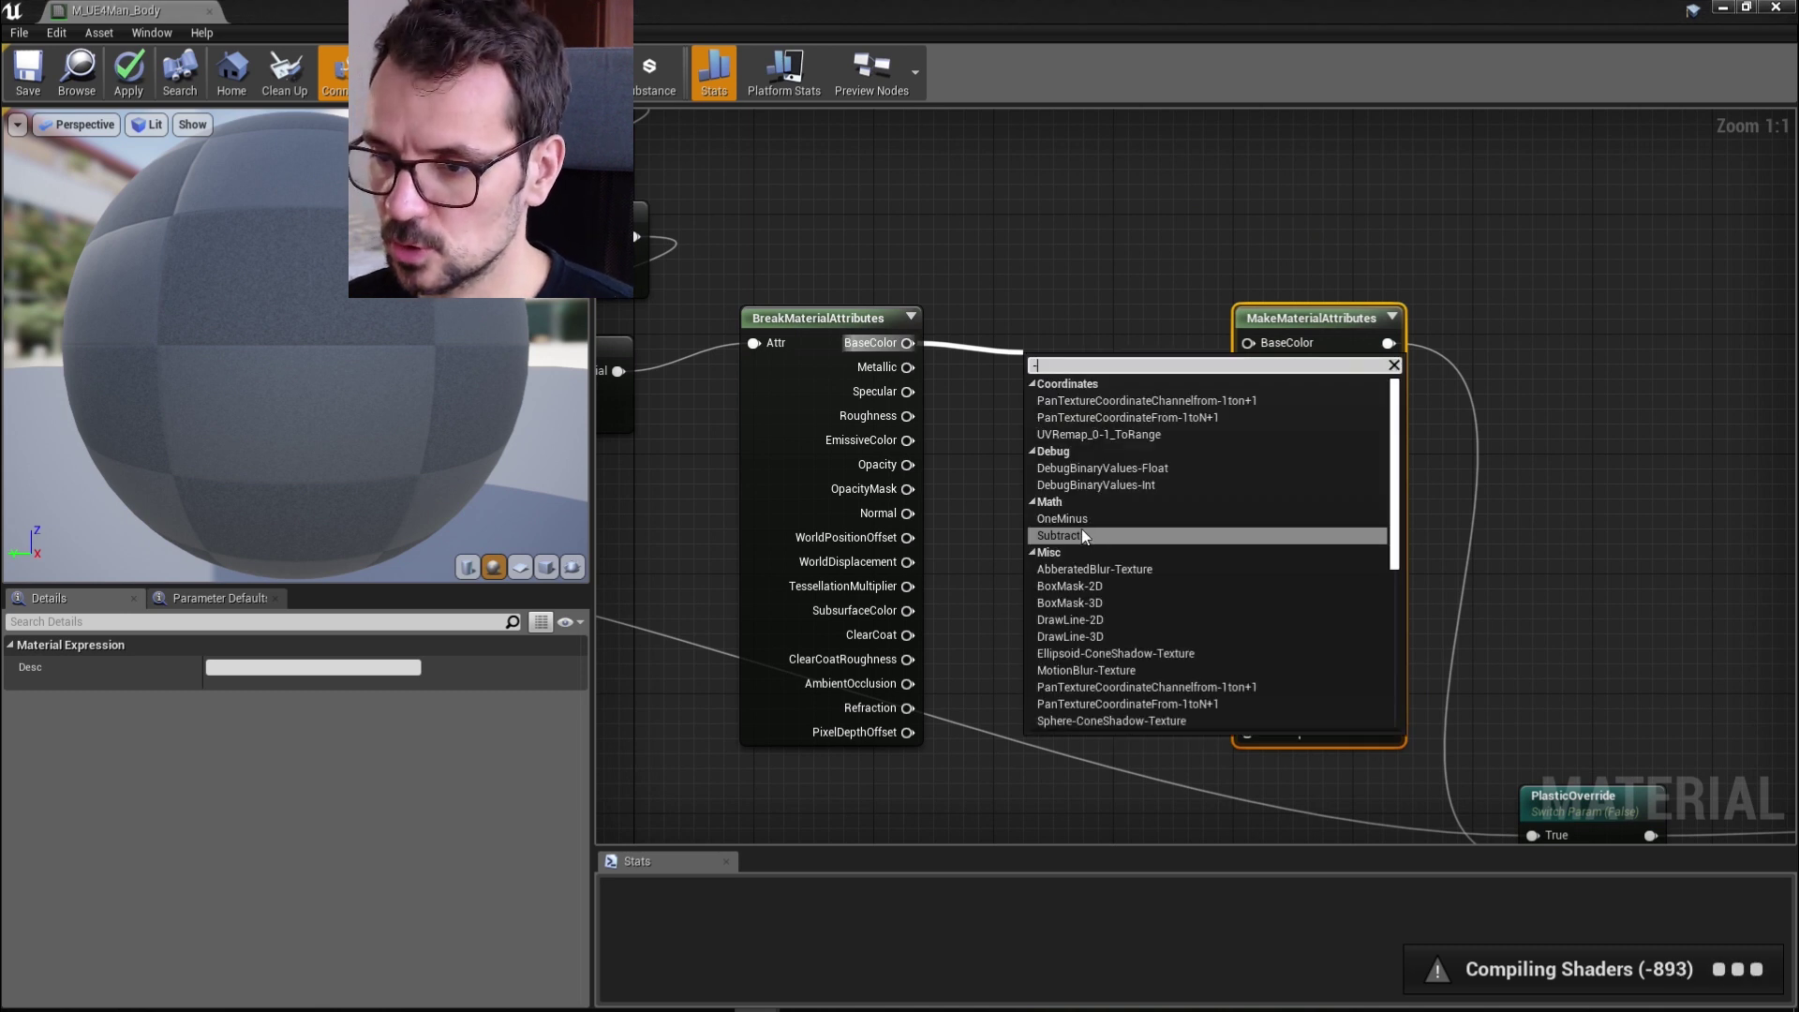
{"action": "left_click", "coordinate": [1082, 529]}
{"action": "left_click_drag", "start_coordinate": [1100, 343], "coordinate": [1248, 344]}
Connect Metallic, Specular, Roughness and Normal from BreakMaterialAttributes to the matching inputs of MakeMaterialAttributes
{"action": "left_click_drag", "start_coordinate": [908, 367], "coordinate": [1248, 368]}
{"action": "left_click_drag", "start_coordinate": [907, 392], "coordinate": [1249, 391]}
{"action": "left_click_drag", "start_coordinate": [907, 416], "coordinate": [1248, 416]}
{"action": "left_click_drag", "start_coordinate": [908, 514], "coordinate": [1238, 504]}
{"action": "right_click_drag", "start_coordinate": [1109, 498], "coordinate": [1012, 498]}
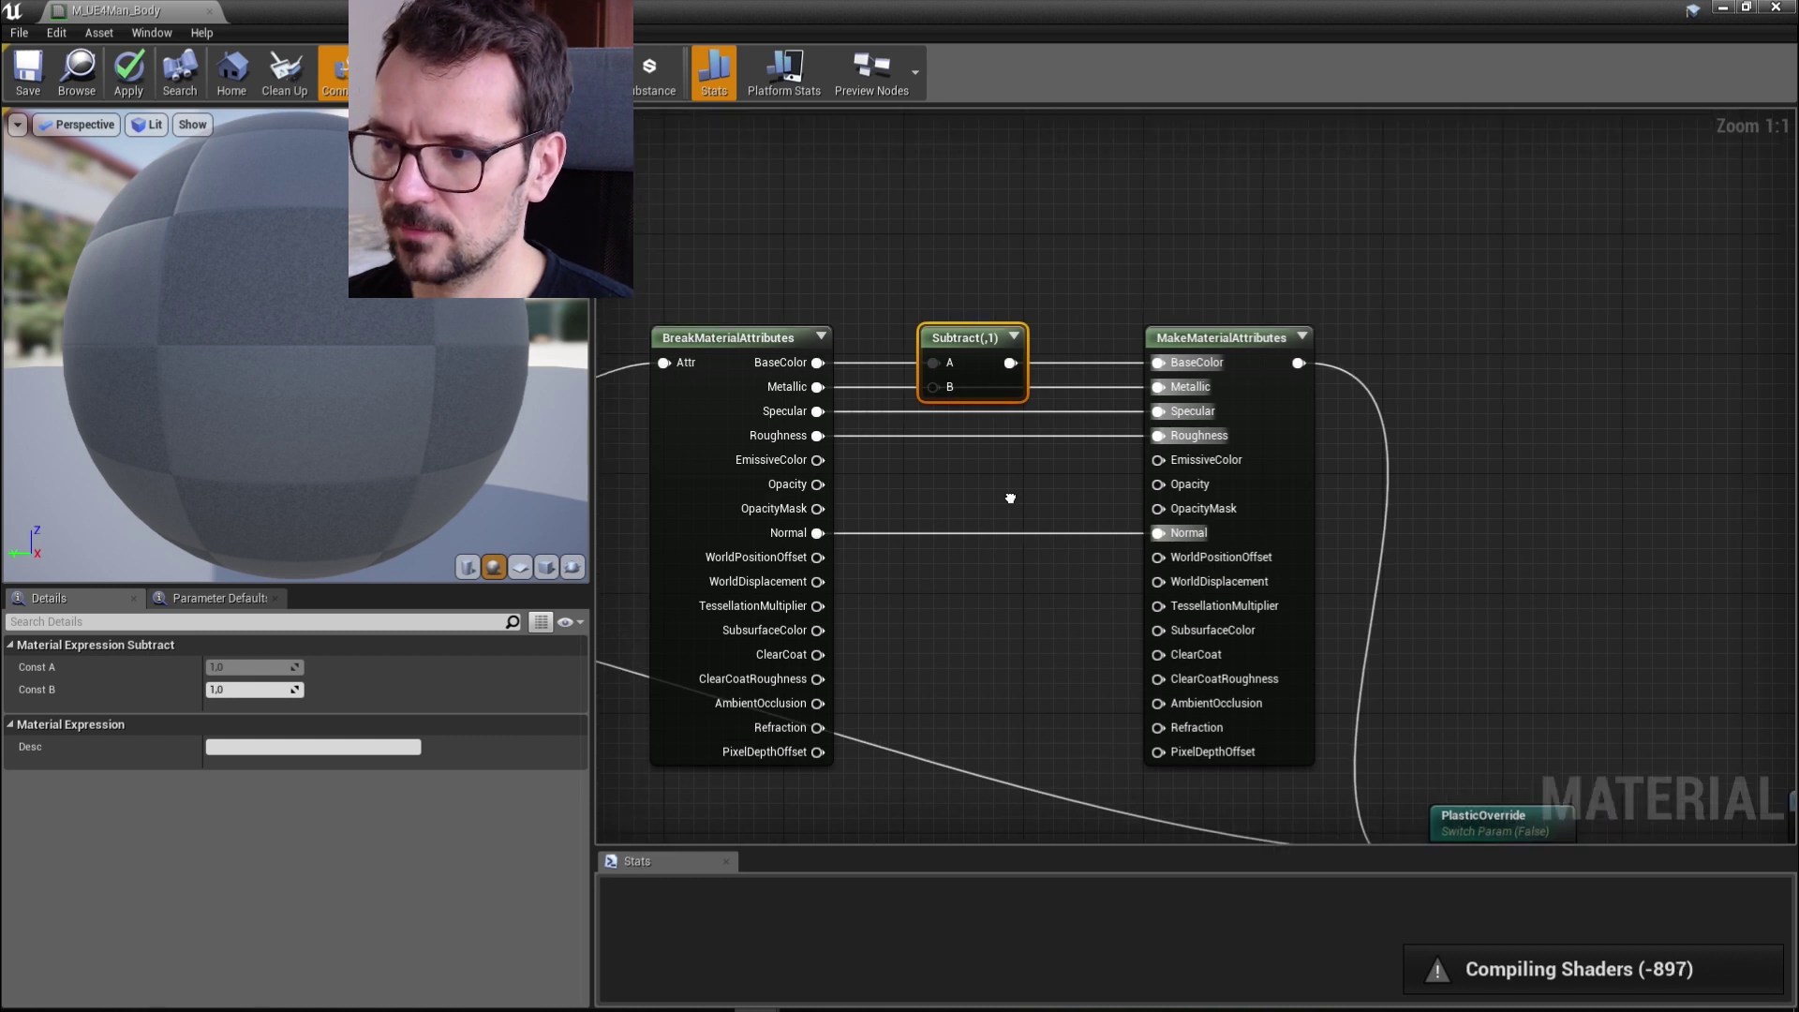
Add mask texture 1 from the Mannequin Character Textures folder to the M_UE4Man_Body graph as a Texture Sample
{"action": "right_click_drag", "start_coordinate": [938, 224], "coordinate": [981, 255]}
{"action": "right_click_drag", "start_coordinate": [833, 407], "coordinate": [1006, 408]}
{"action": "right_click_drag", "start_coordinate": [1136, 330], "coordinate": [999, 403]}
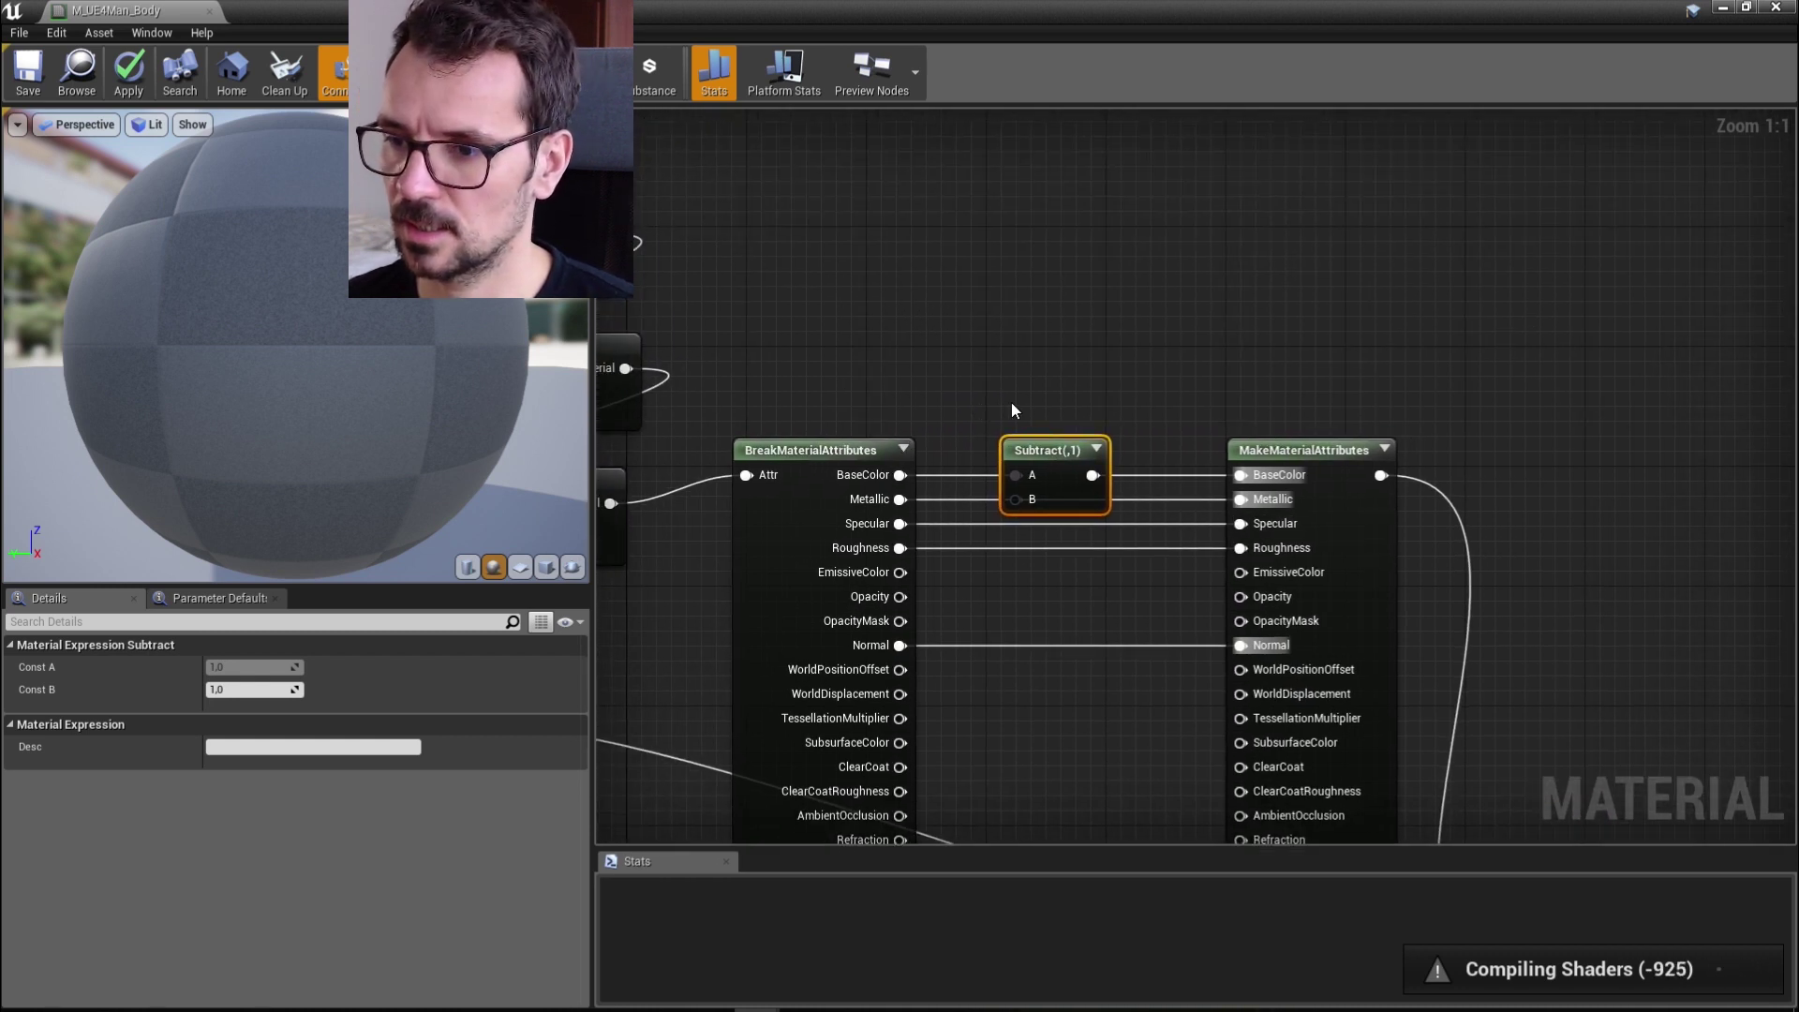
{"action": "scroll", "coordinate": [931, 293], "scroll_direction": "down", "scroll_amount": 6}
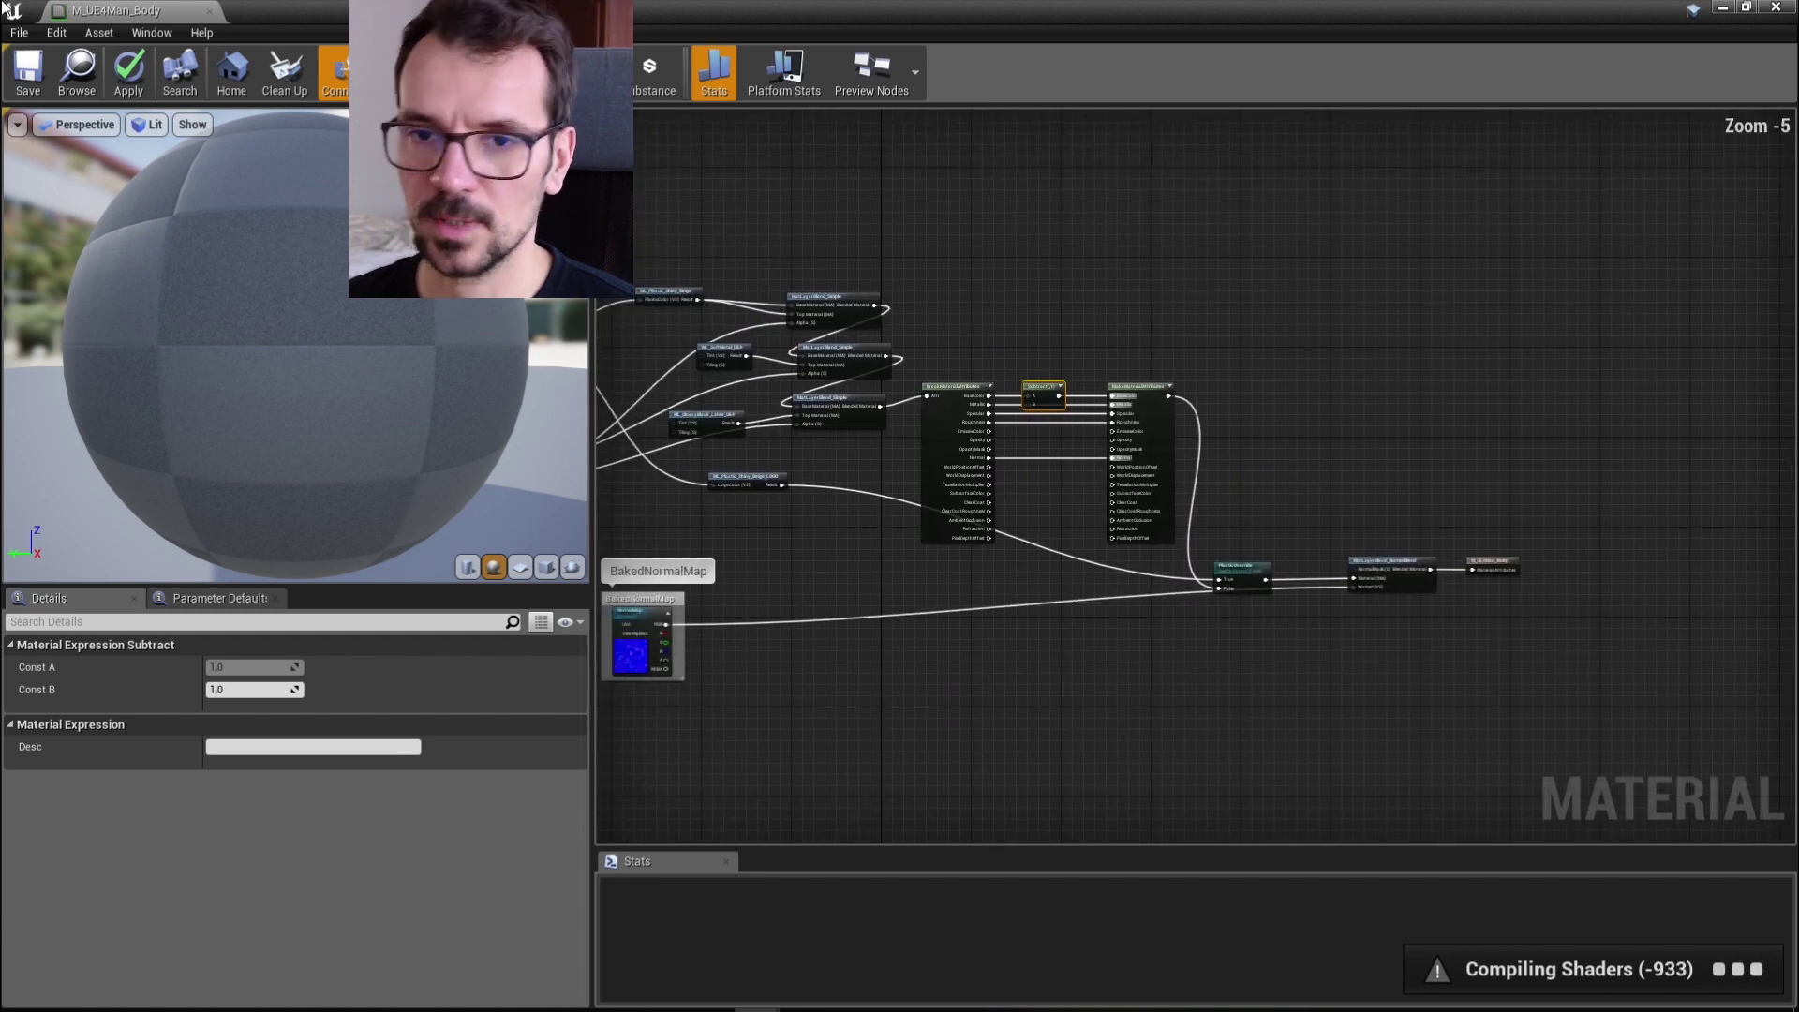
{"action": "left_click_drag", "start_coordinate": [122, 13], "coordinate": [839, 300]}
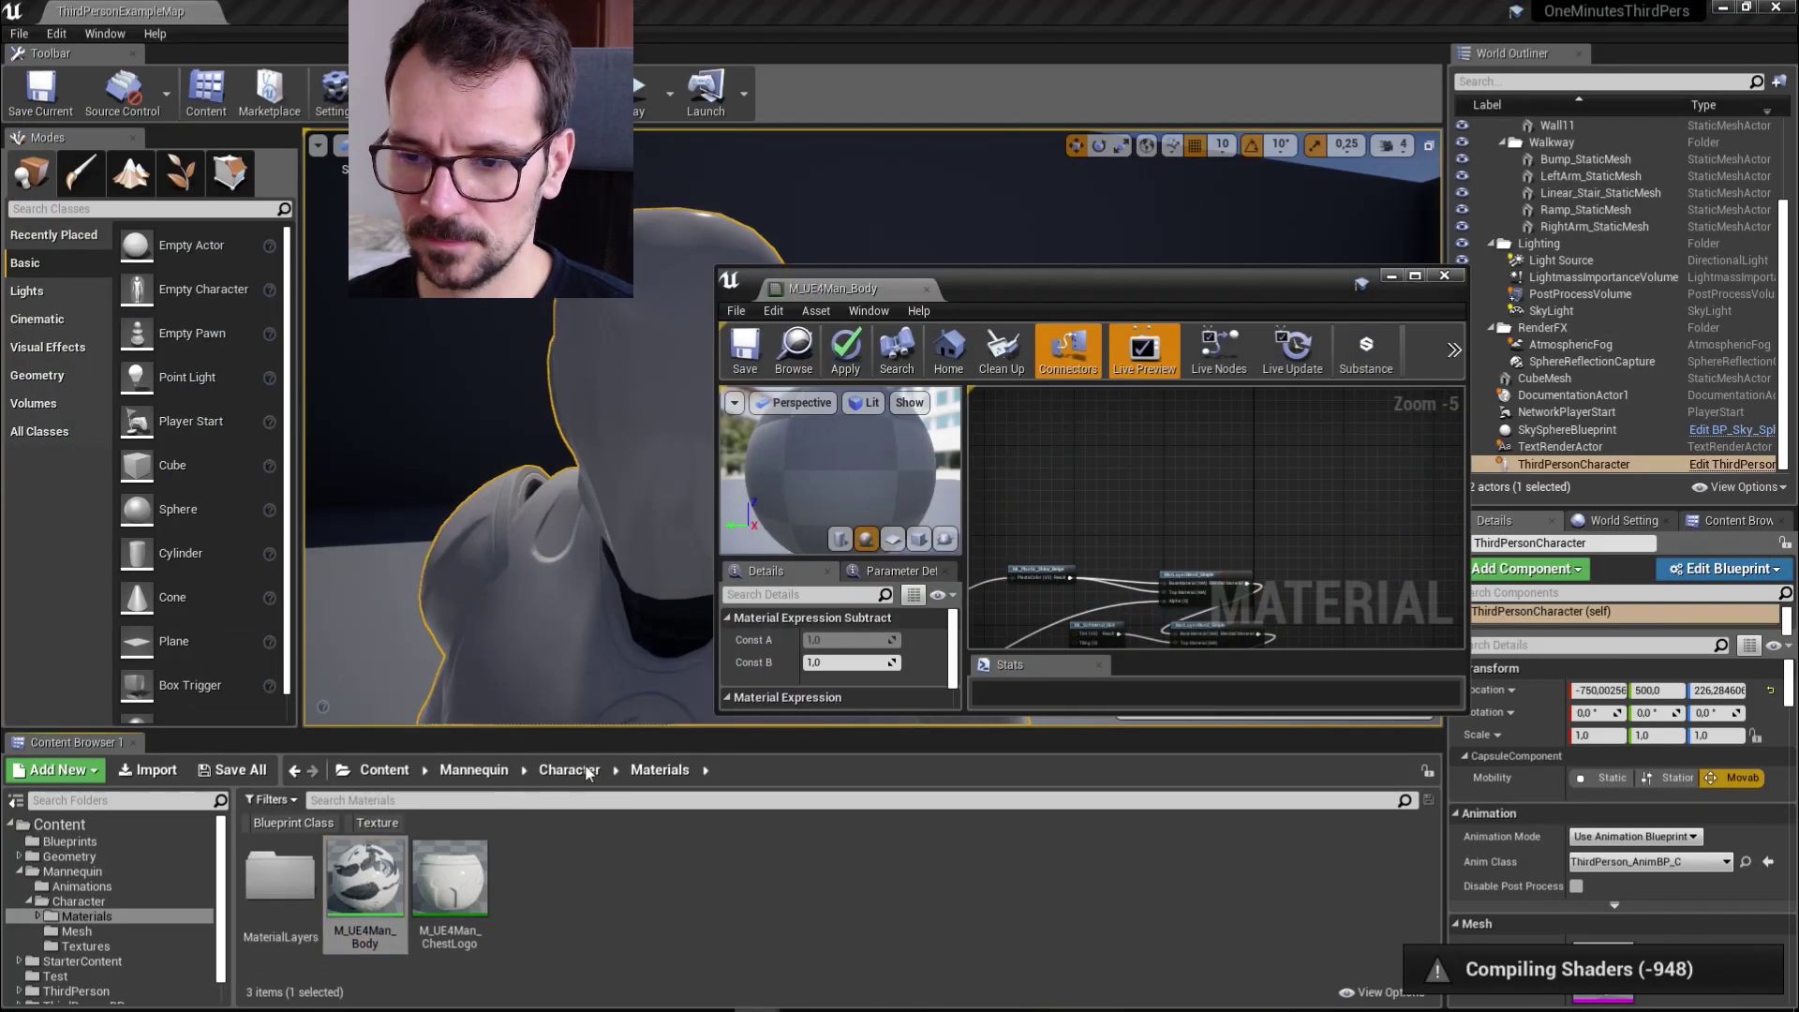
{"action": "left_click", "coordinate": [569, 770]}
{"action": "double_click", "coordinate": [449, 877]}
{"action": "left_click_drag", "start_coordinate": [280, 876], "coordinate": [1158, 458]}
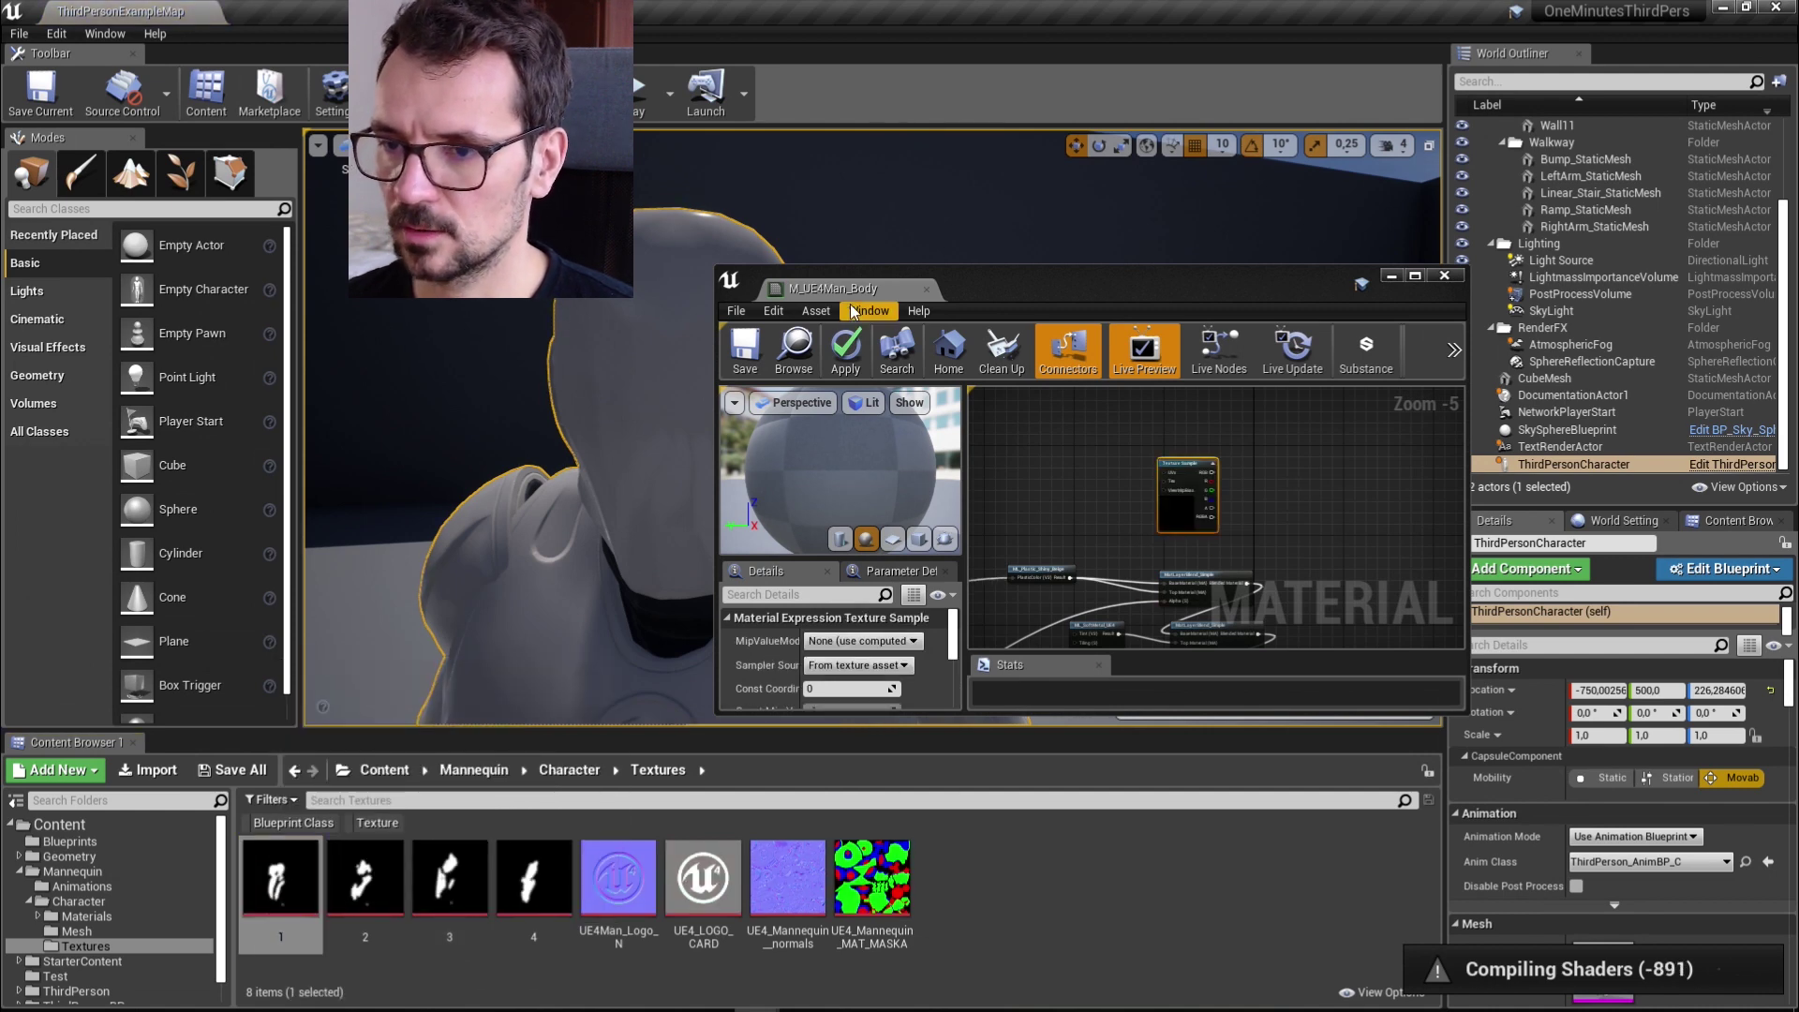
{"action": "left_click_drag", "start_coordinate": [843, 287], "coordinate": [281, 11]}
{"action": "scroll", "coordinate": [779, 362], "scroll_direction": "up", "scroll_amount": 4}
{"action": "right_click_drag", "start_coordinate": [991, 468], "coordinate": [923, 309]}
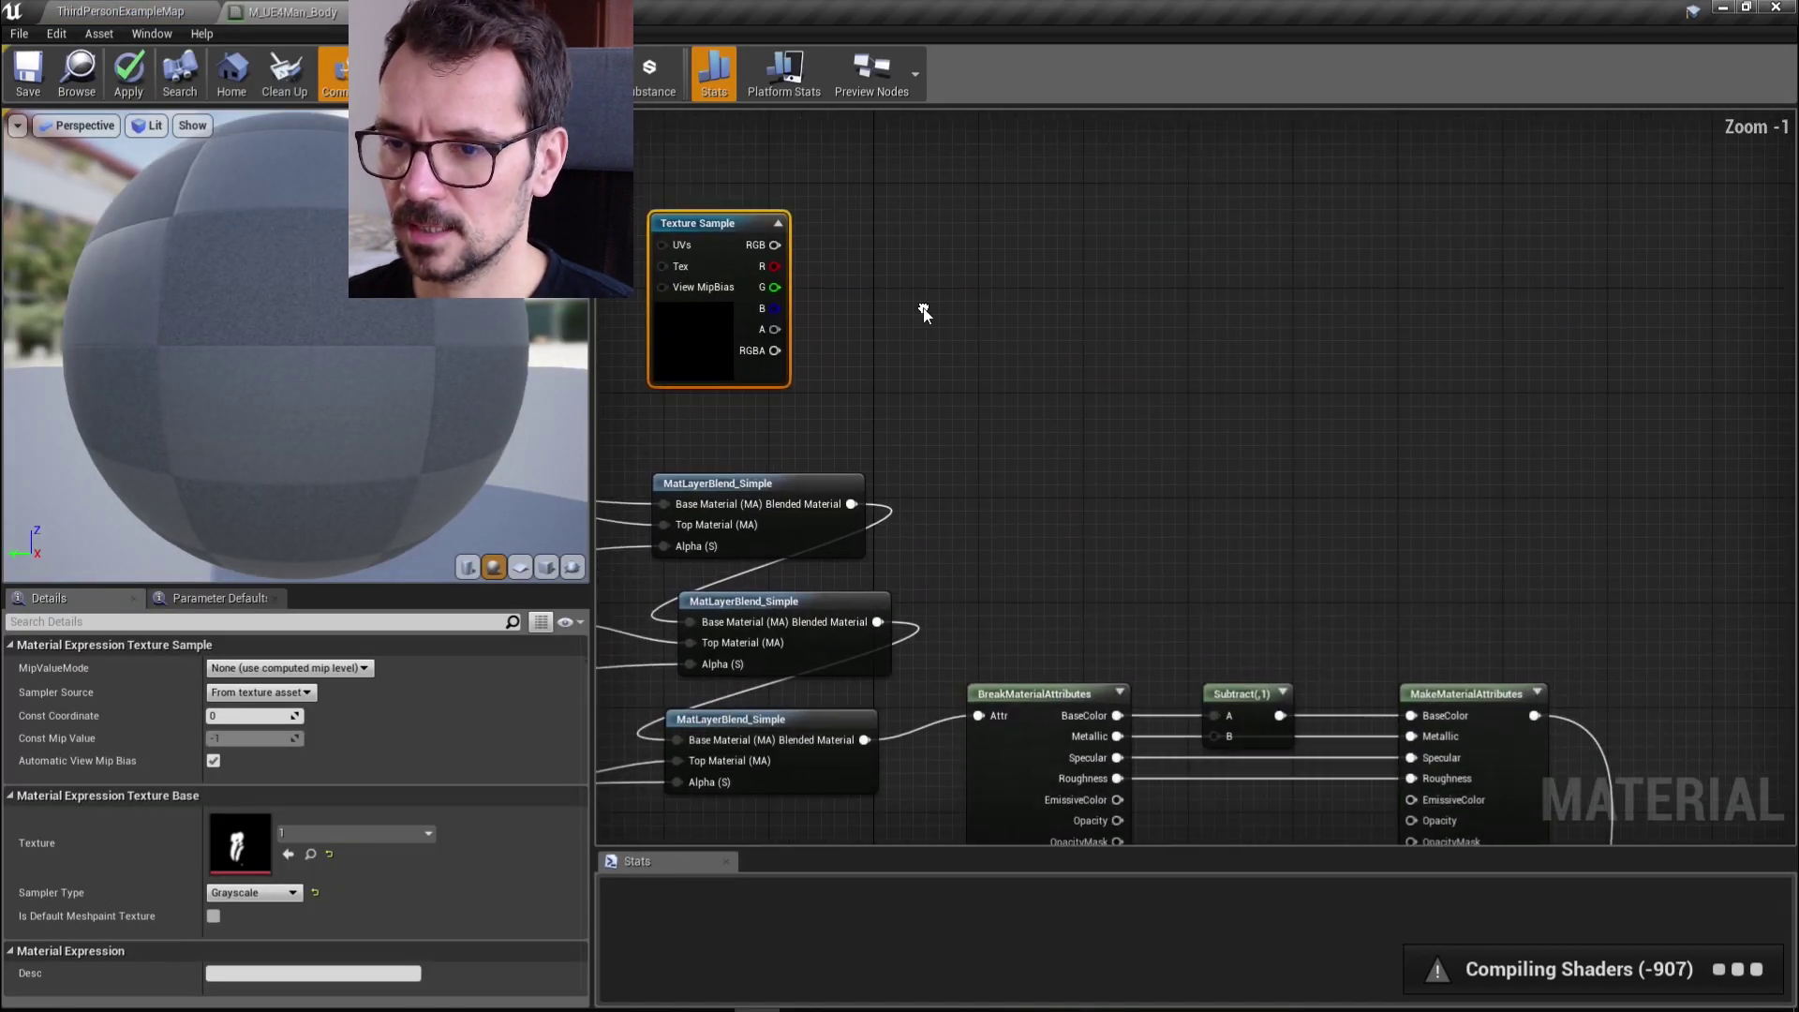
Connect the Texture Sample's R output to the B input of Subtract, and apply and save the material
{"action": "left_click_drag", "start_coordinate": [767, 269], "coordinate": [1215, 738]}
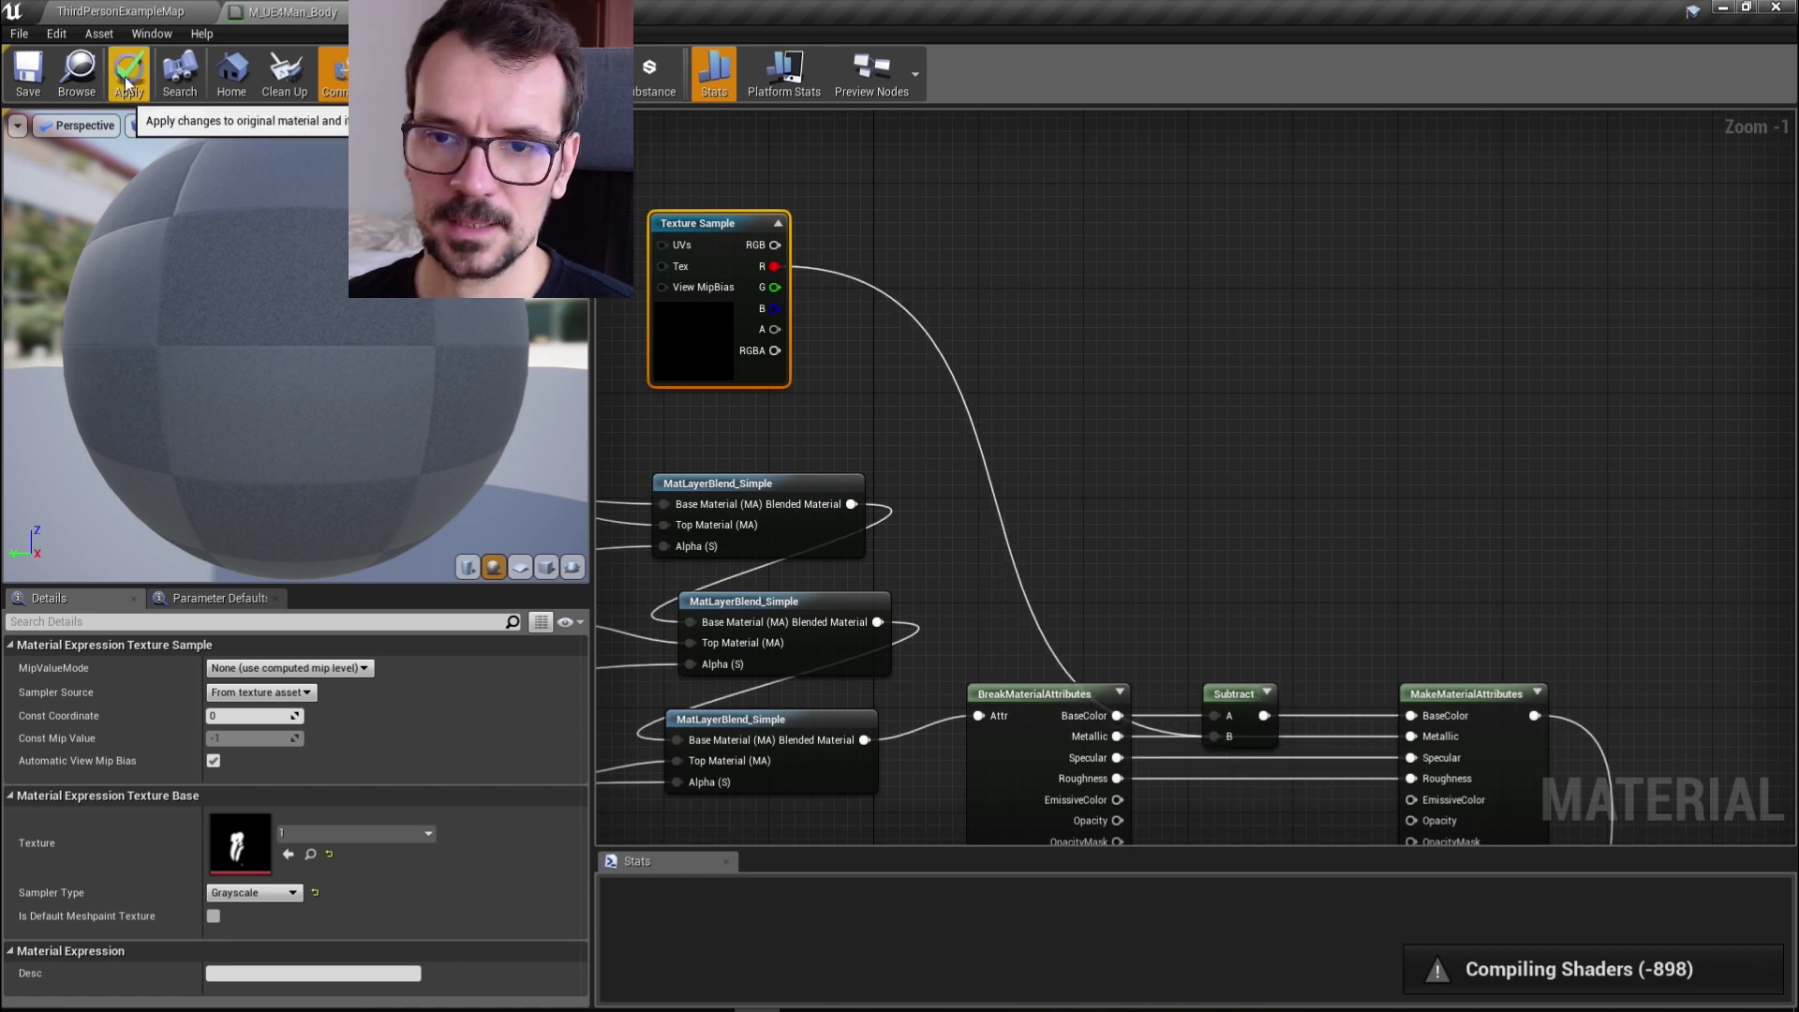
{"action": "left_click", "coordinate": [127, 82]}
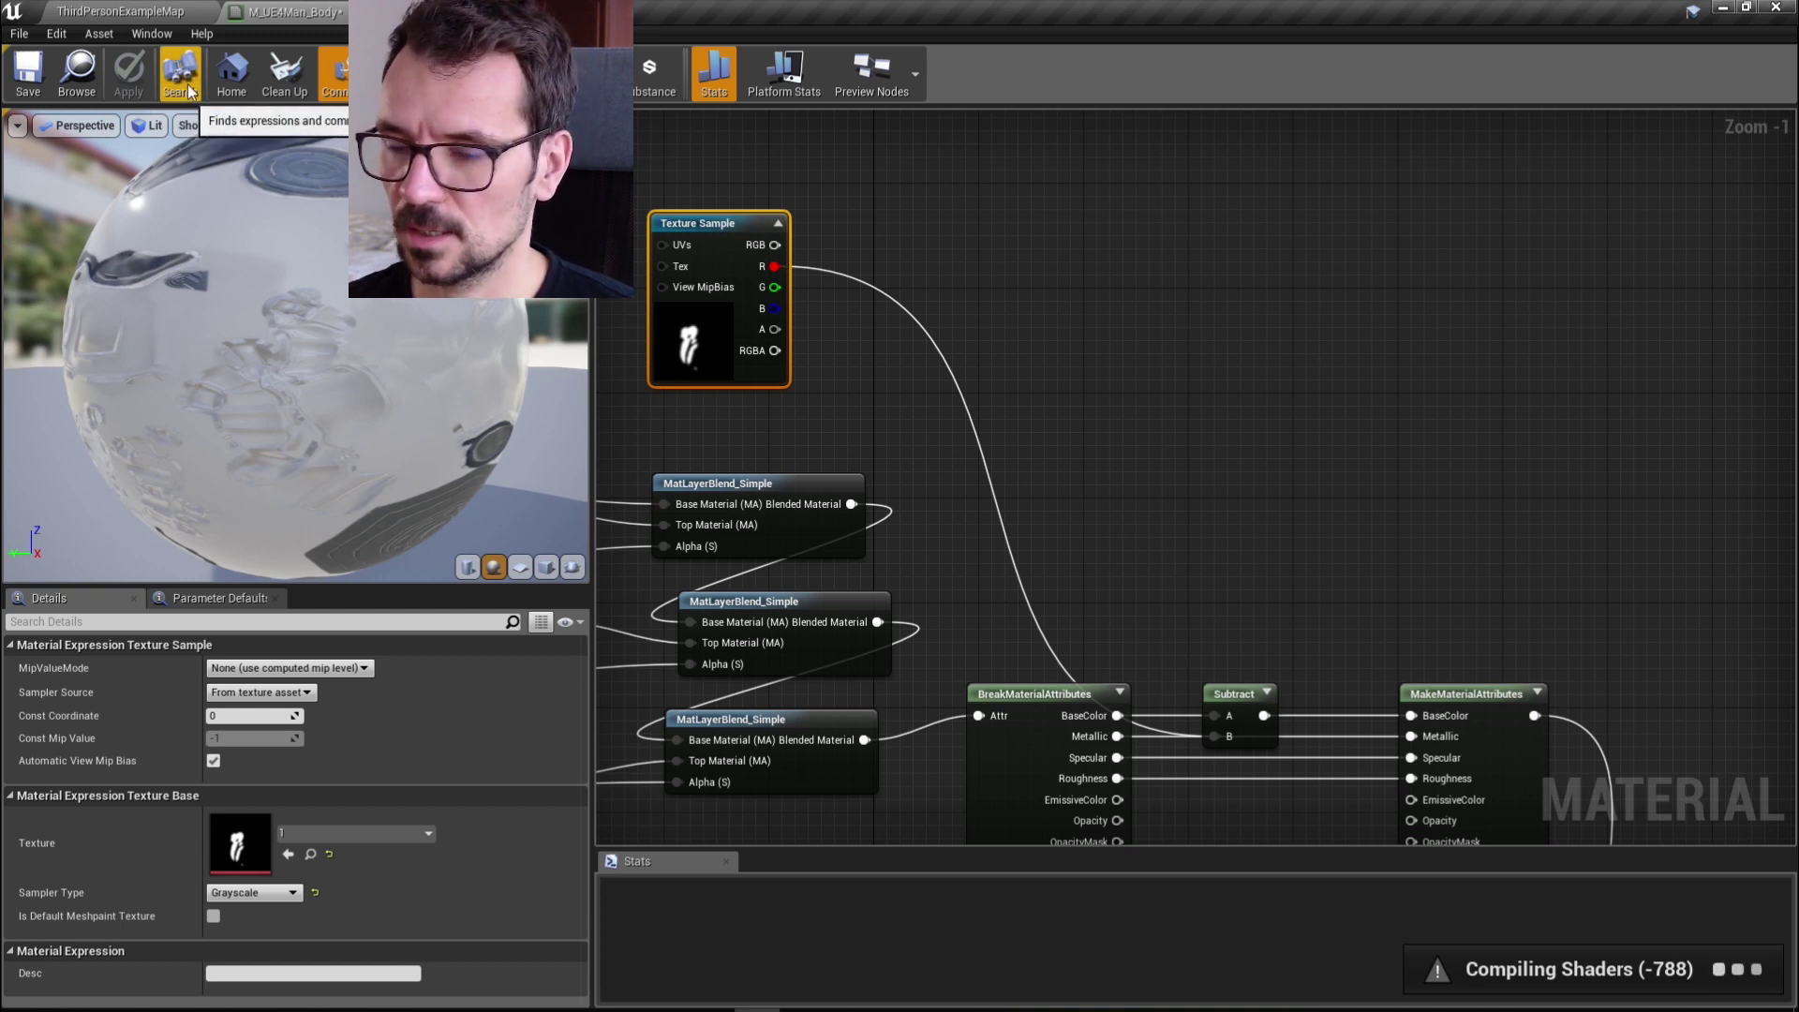
{"action": "left_click", "coordinate": [42, 79]}
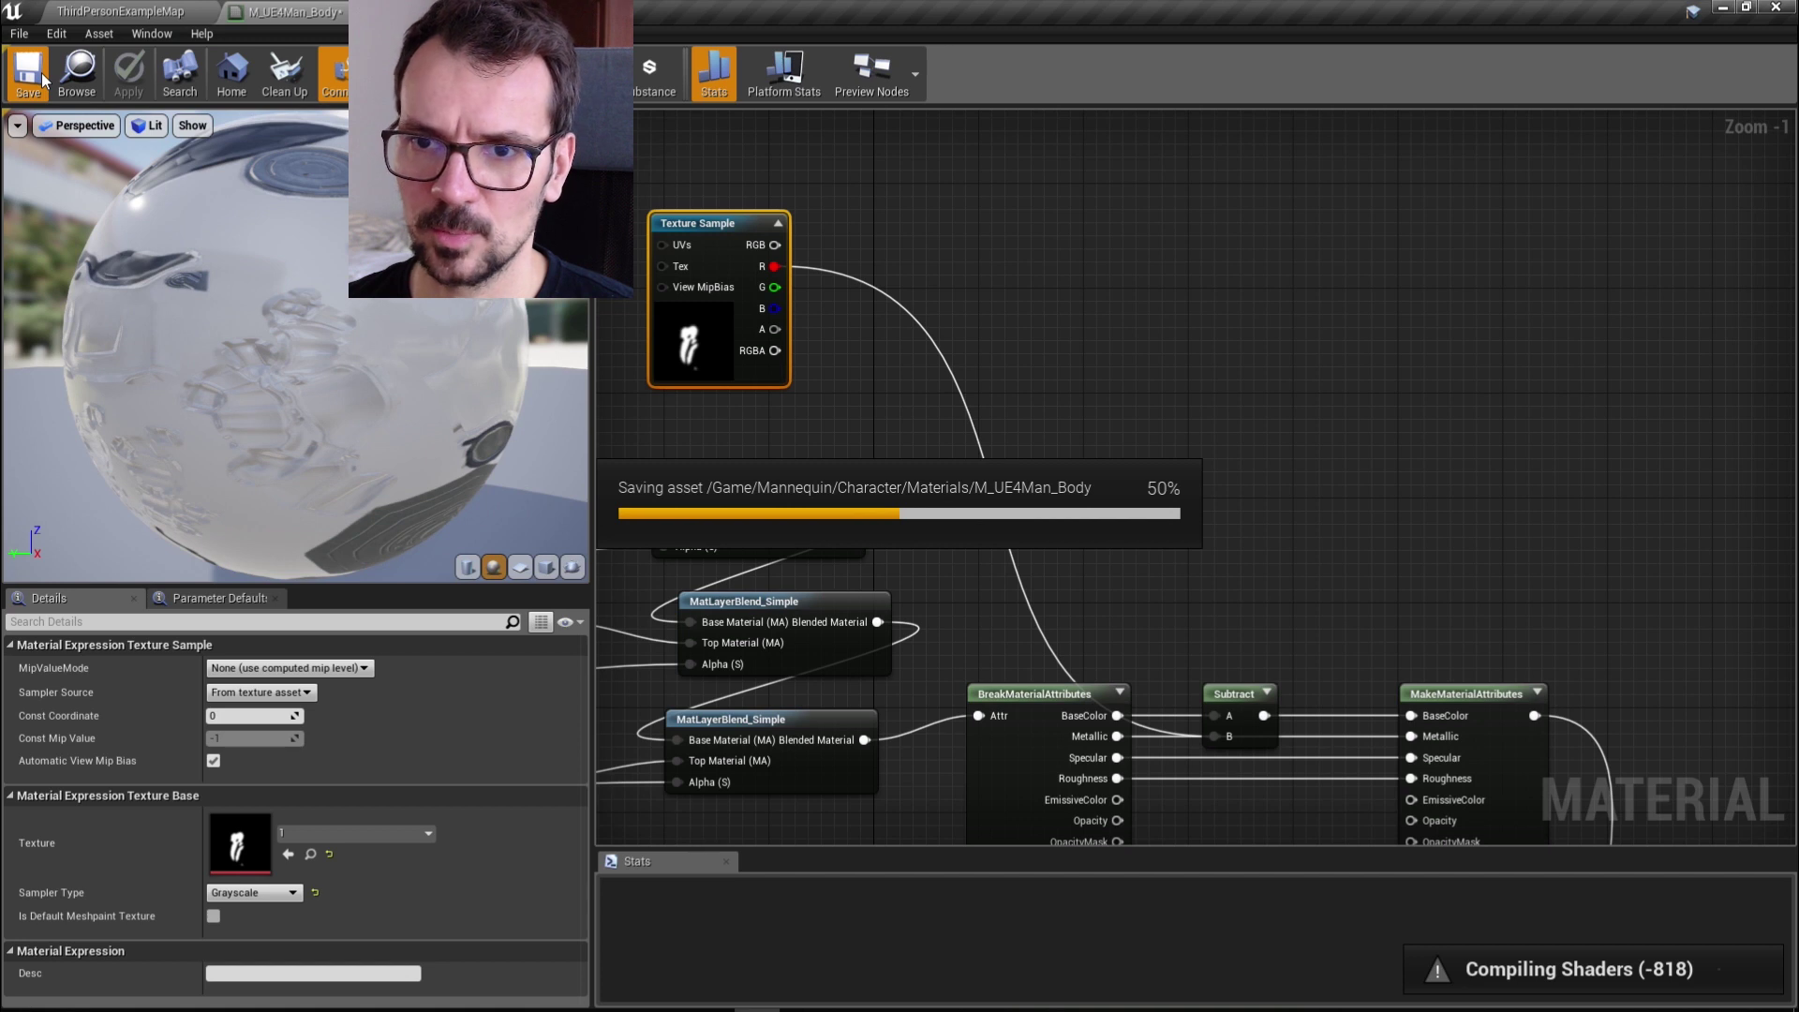
Create a material instance from M_UE4Man_Body in the Mannequin Character Materials folder and open it
{"action": "left_click", "coordinate": [134, 14]}
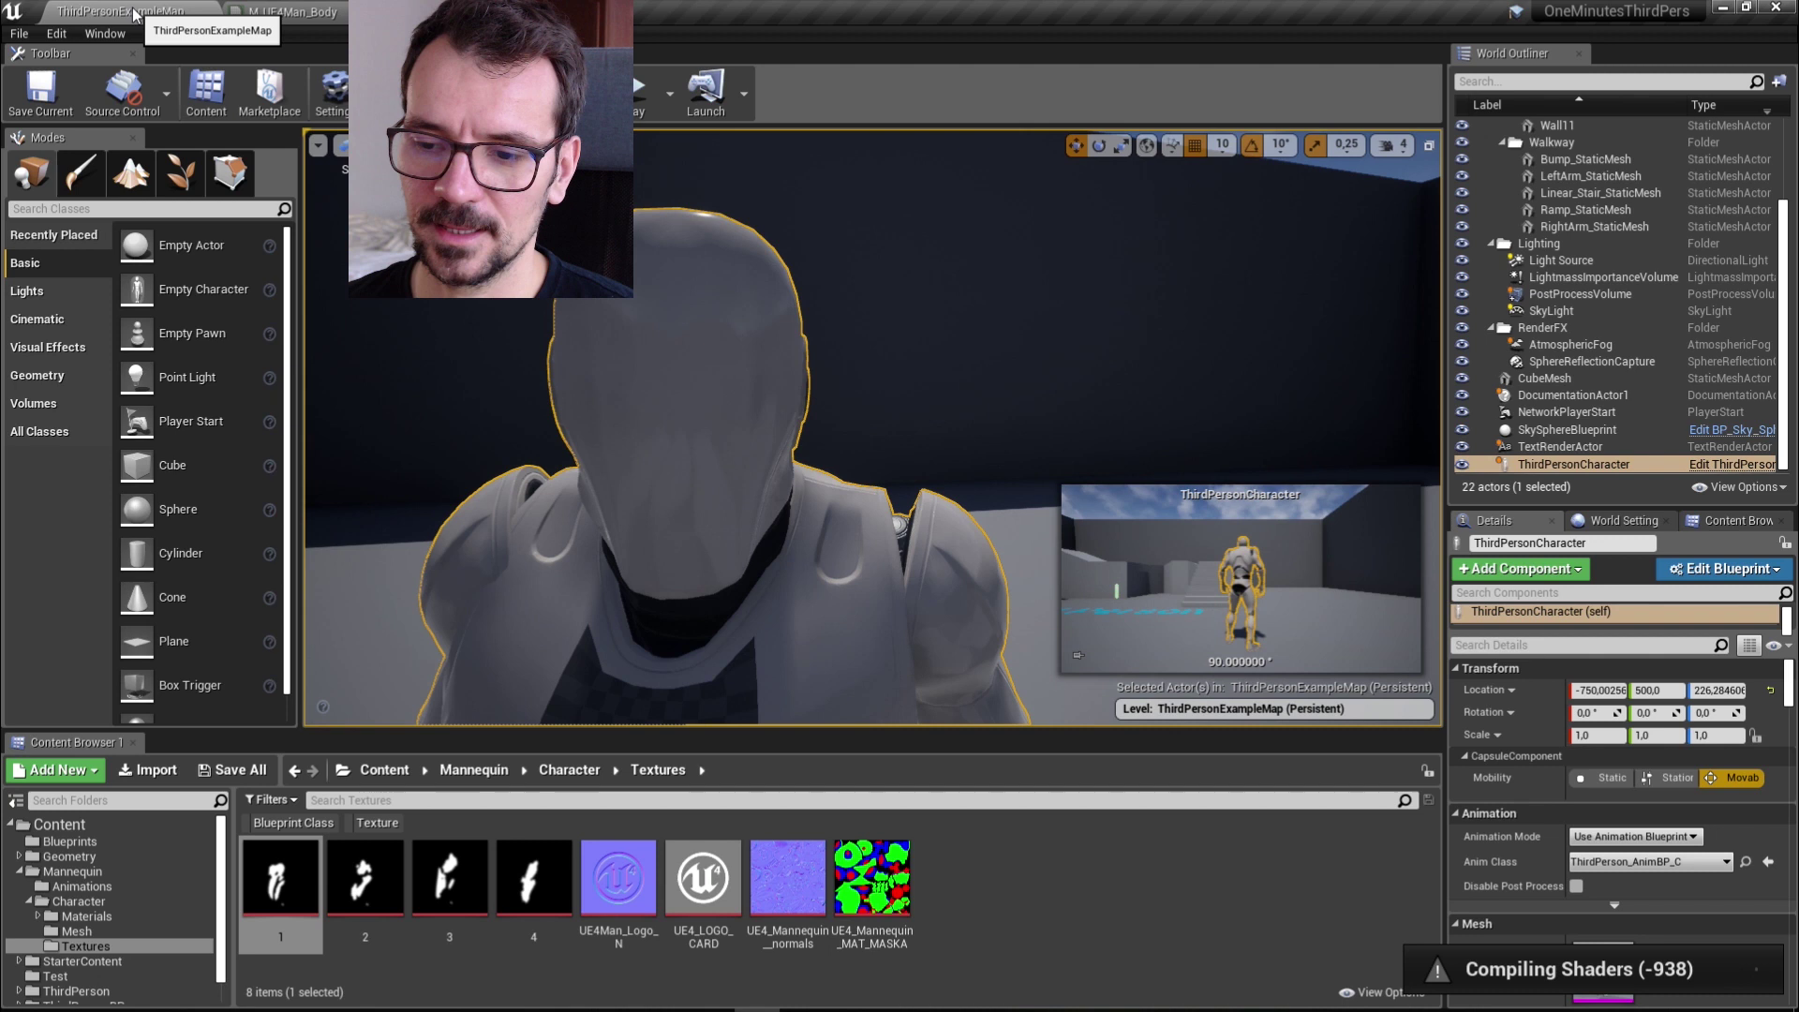
{"action": "left_click", "coordinate": [593, 774]}
{"action": "double_click", "coordinate": [281, 885]}
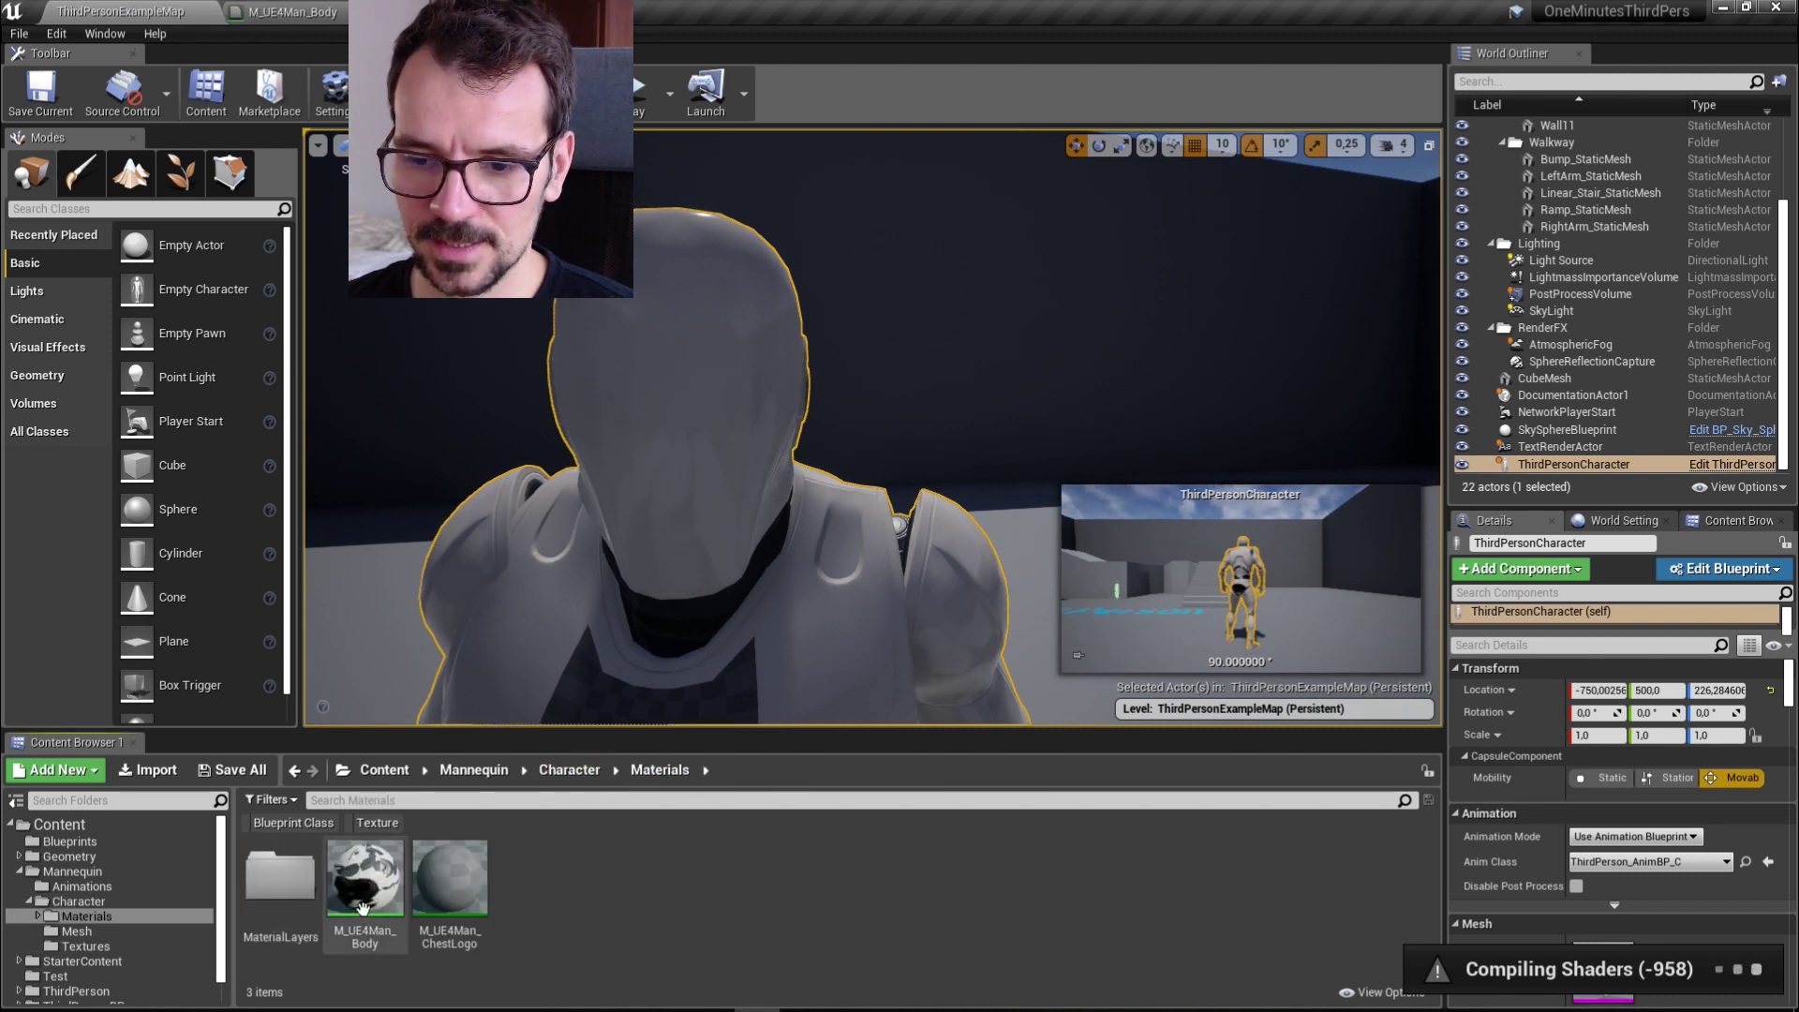
{"action": "right_click", "coordinate": [363, 909]}
{"action": "left_click", "coordinate": [436, 465]}
{"action": "key", "text": "Return"}
{"action": "double_click", "coordinate": [450, 881]}
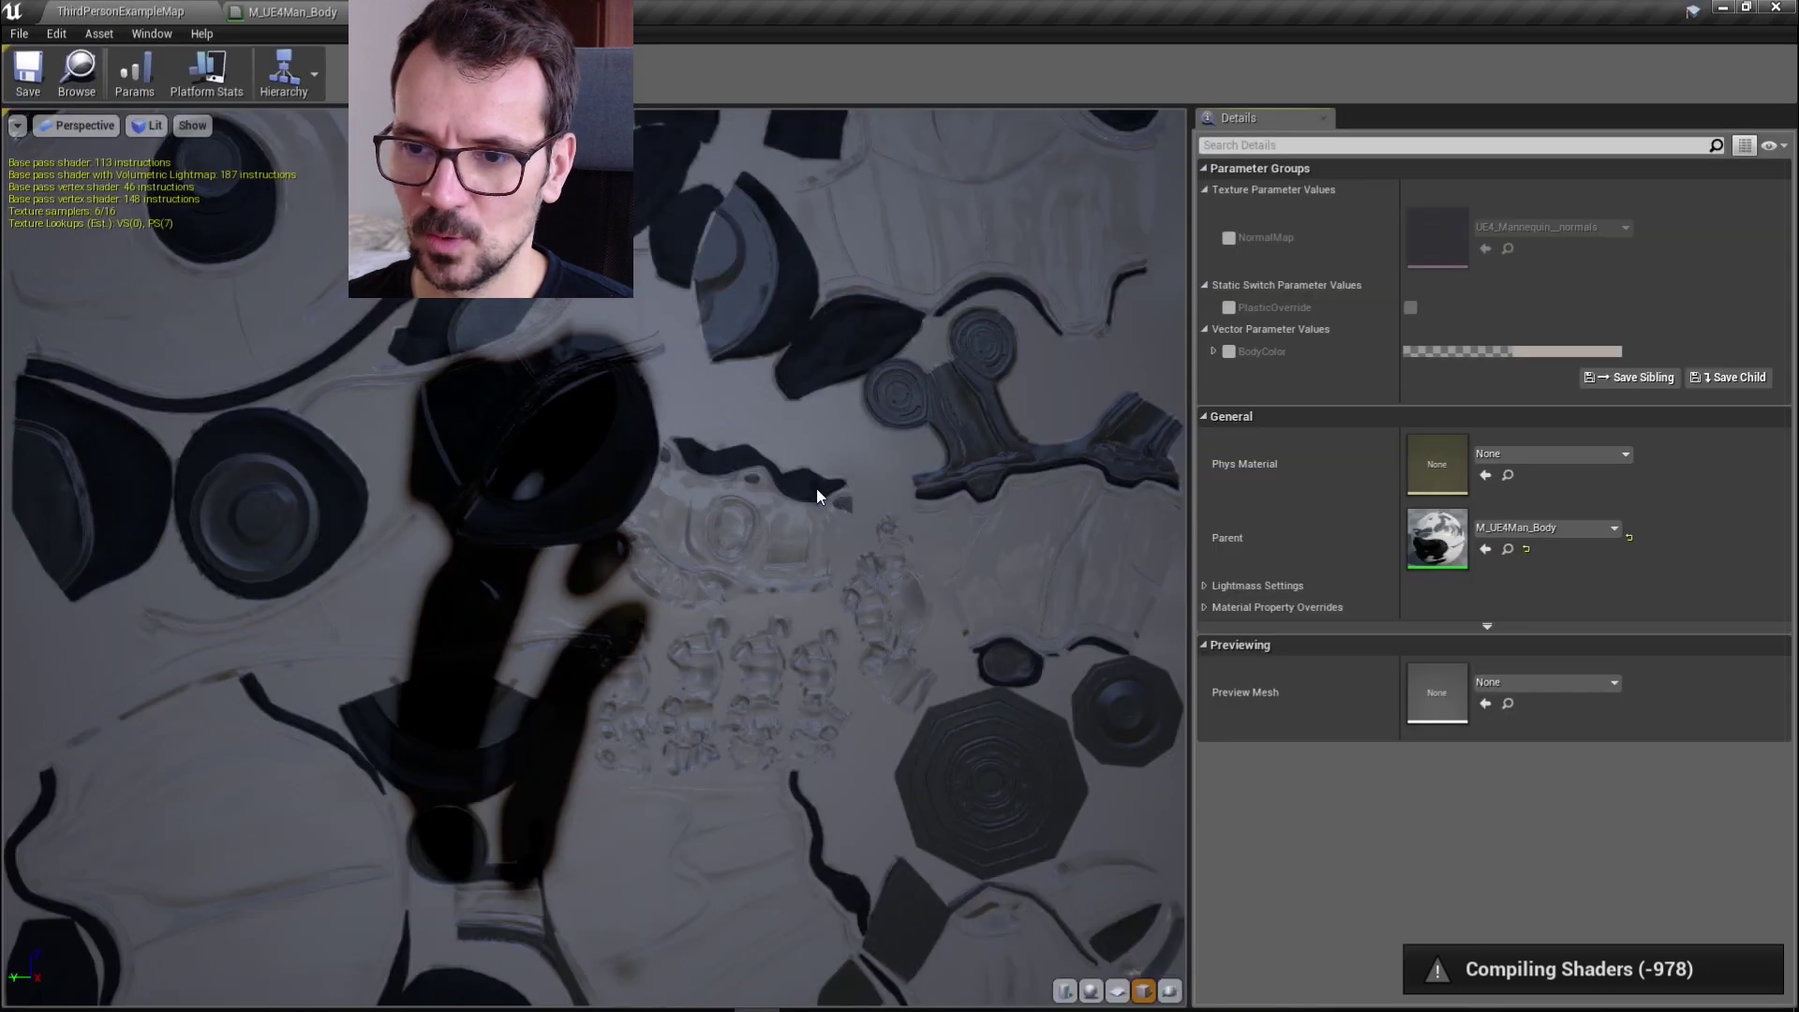
Examine where the mask darkens the mannequin texture layout in the material instance's preview
{"action": "scroll", "coordinate": [553, 428], "scroll_direction": "up", "scroll_amount": 3}
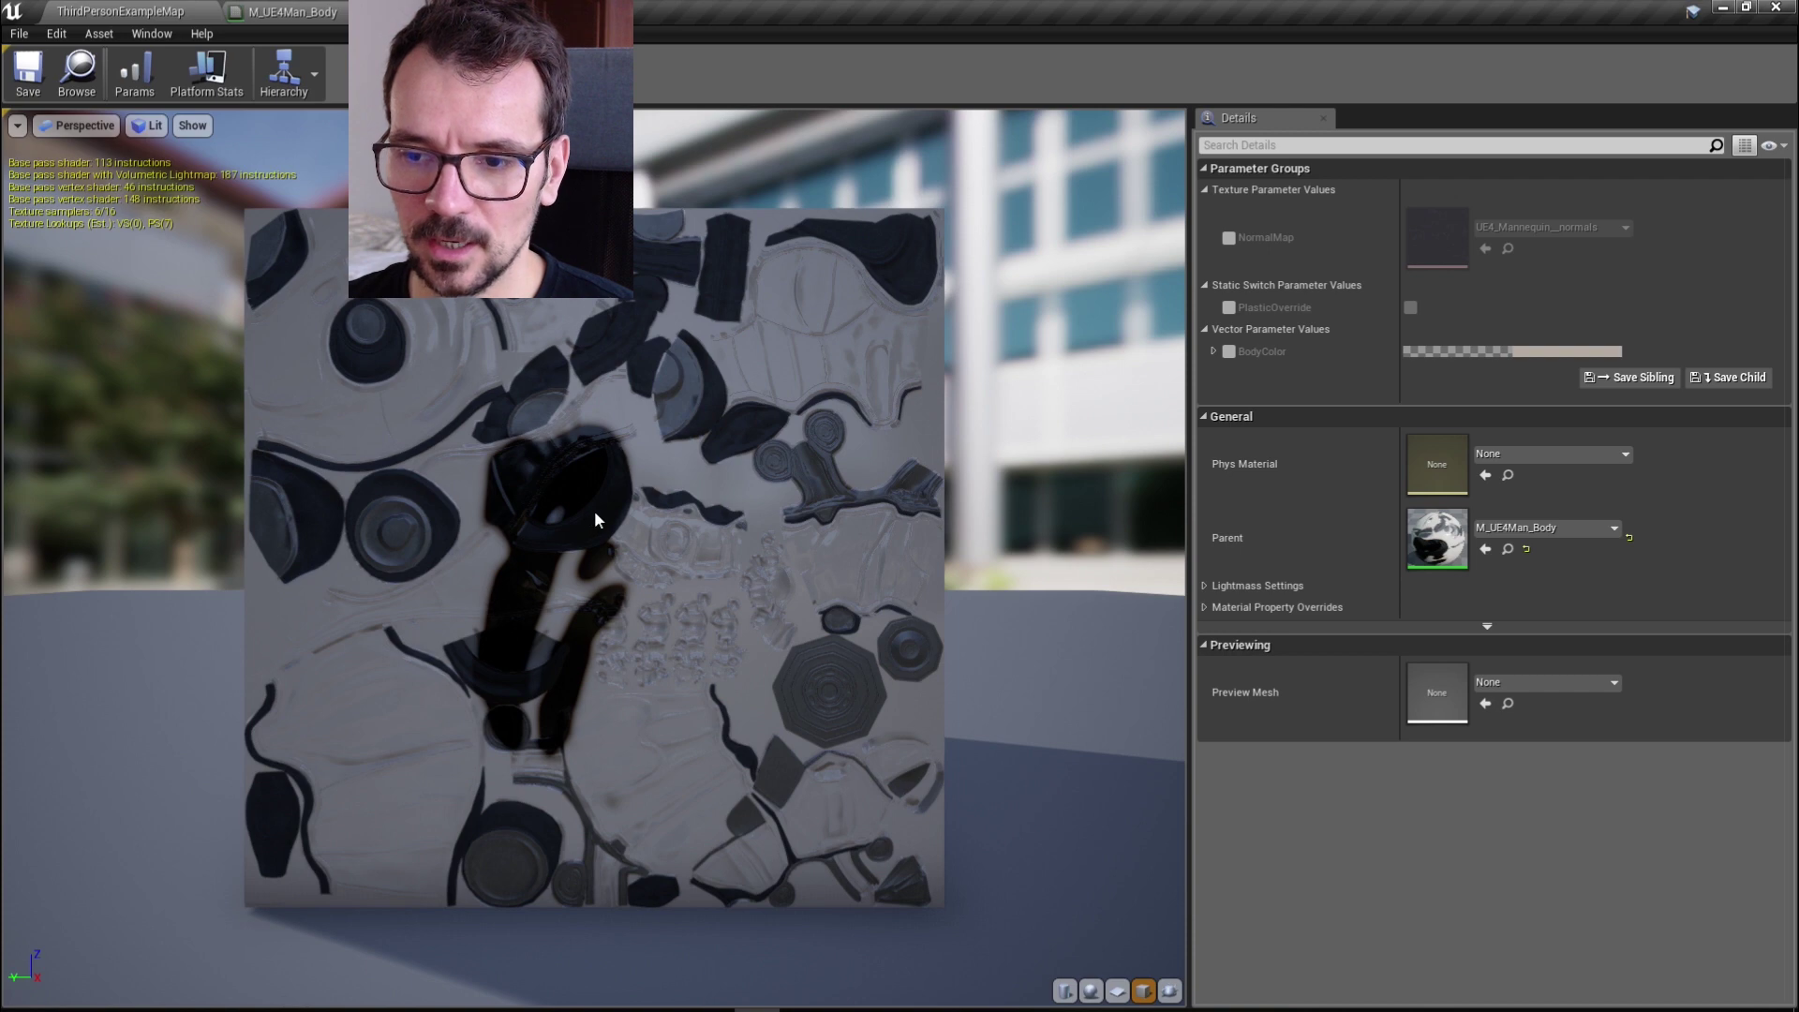
{"action": "scroll", "coordinate": [515, 317], "scroll_direction": "up", "scroll_amount": 5}
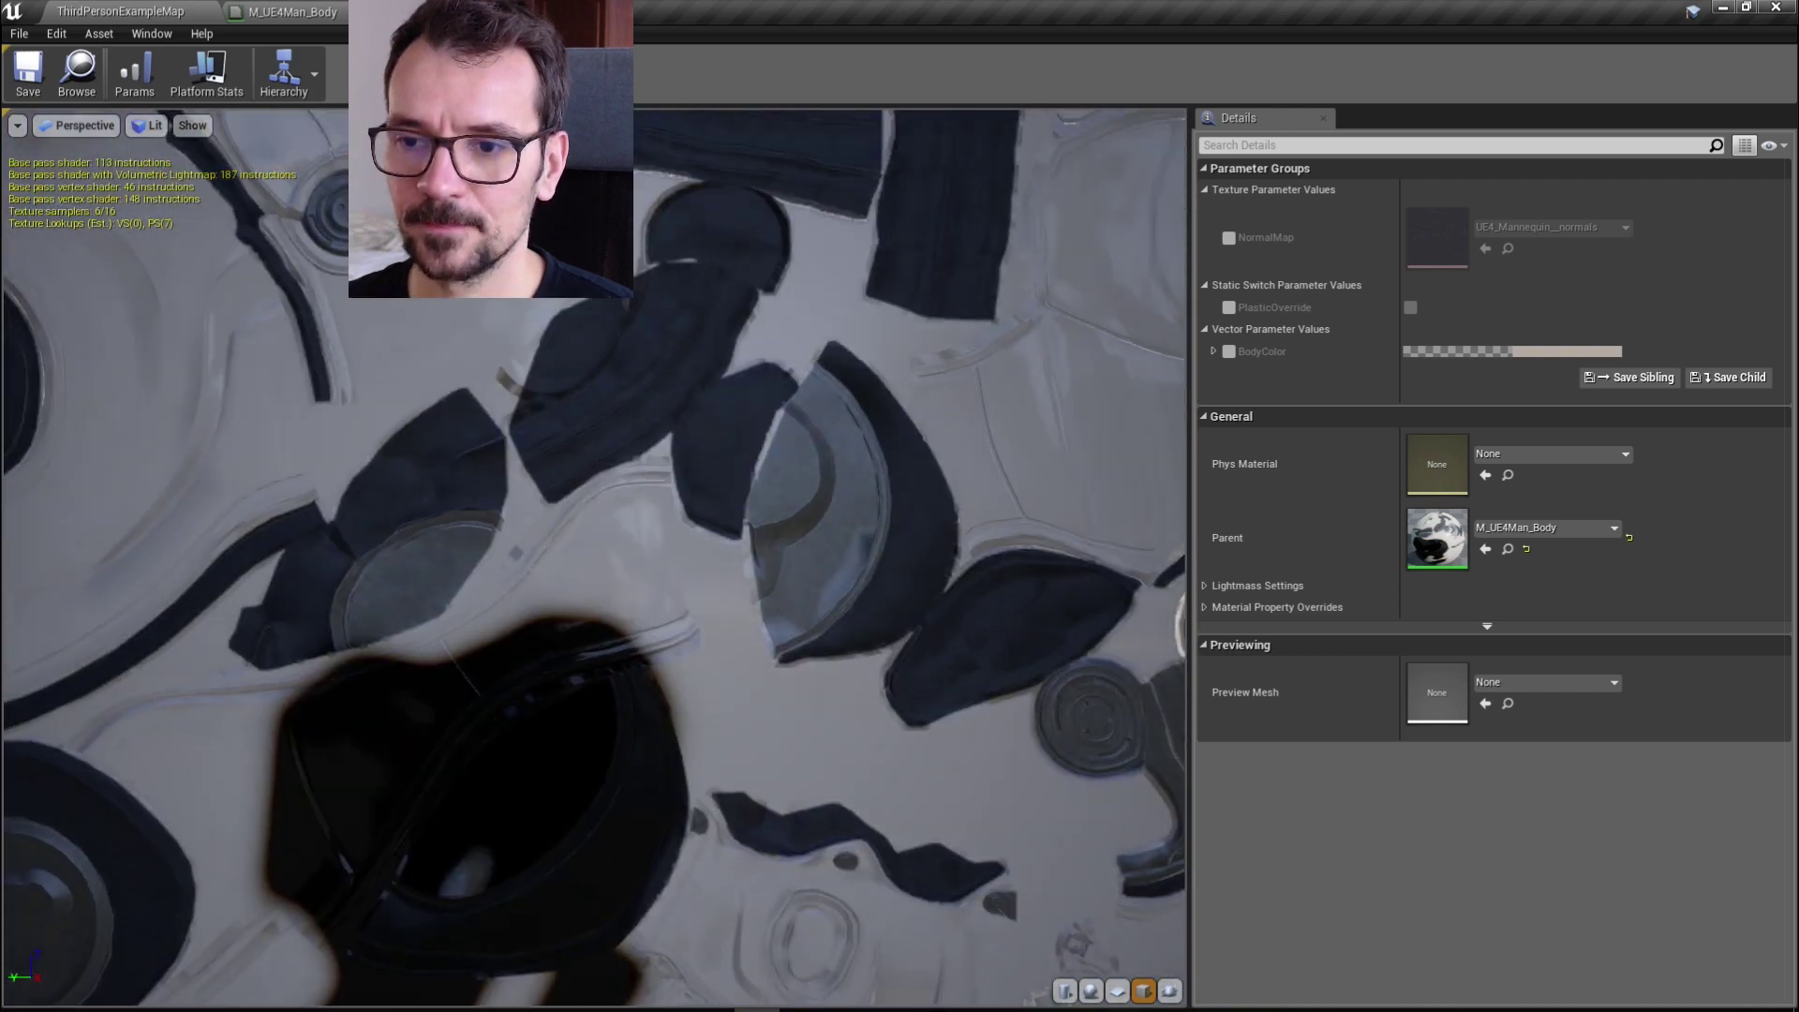
{"action": "scroll", "coordinate": [515, 317], "scroll_direction": "down", "scroll_amount": 5}
{"action": "left_click_drag", "start_coordinate": [516, 317], "coordinate": [329, 398]}
{"action": "scroll", "coordinate": [548, 356], "scroll_direction": "up", "scroll_amount": 2}
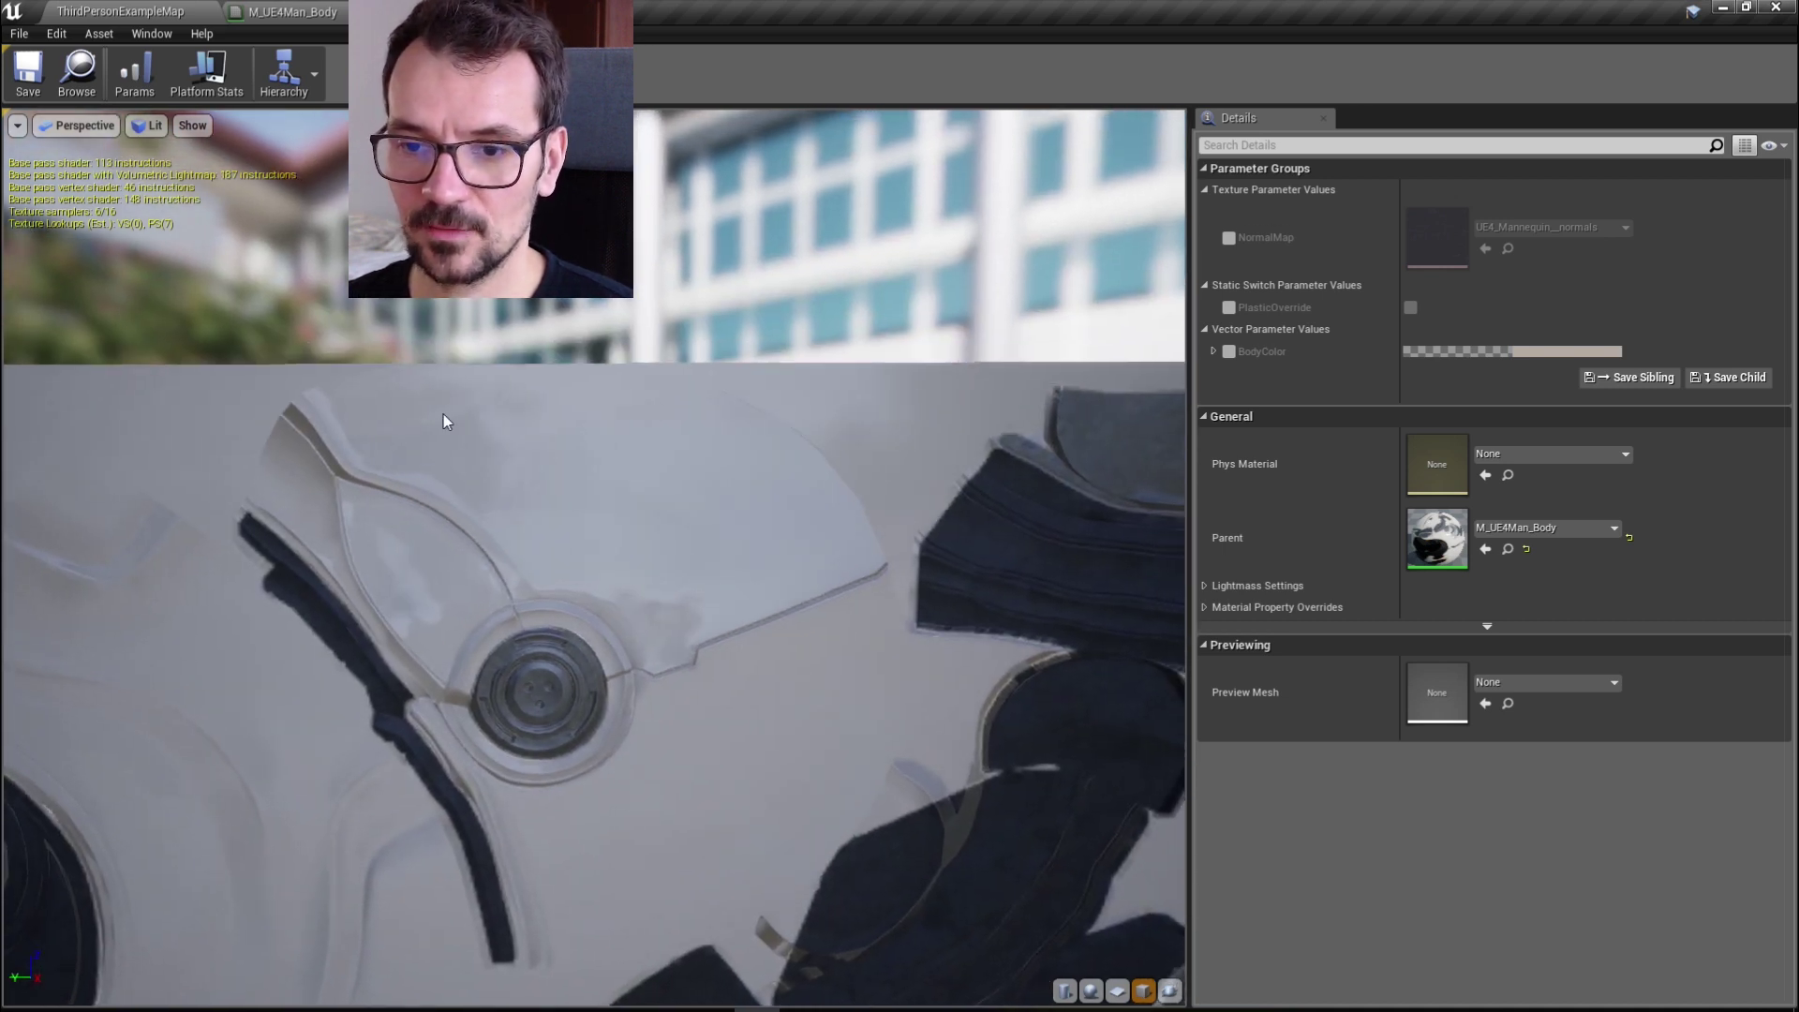
{"action": "scroll", "coordinate": [487, 498], "scroll_direction": "down", "scroll_amount": 5}
{"action": "left_click_drag", "start_coordinate": [534, 569], "coordinate": [488, 371]}
{"action": "scroll", "coordinate": [534, 569], "scroll_direction": "down", "scroll_amount": 2}
{"action": "scroll", "coordinate": [525, 572], "scroll_direction": "up", "scroll_amount": 5}
{"action": "scroll", "coordinate": [524, 572], "scroll_direction": "down", "scroll_amount": 5}
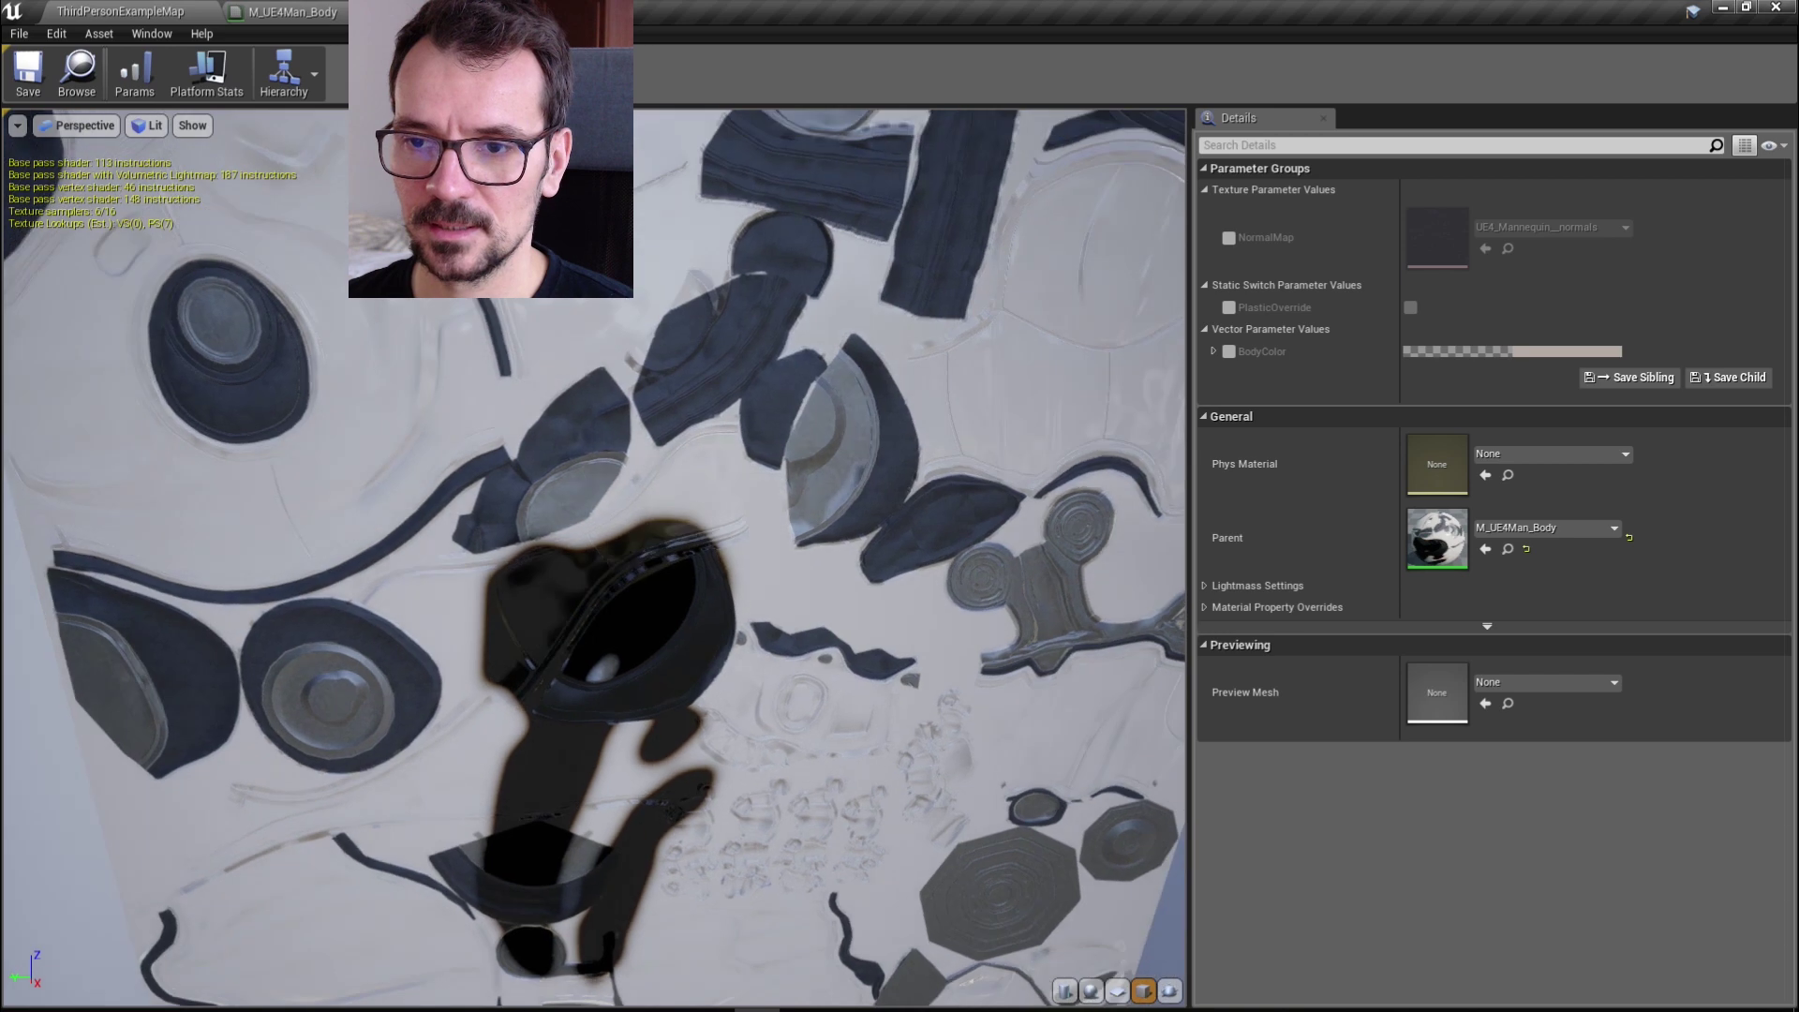
In the M_UE4Man_Body graph, add a TexCoord node near the Texture Sample and wire it into input A of a new Multiply node
{"action": "left_click", "coordinate": [286, 11]}
{"action": "scroll", "coordinate": [995, 458], "scroll_direction": "down", "scroll_amount": 3}
{"action": "scroll", "coordinate": [977, 457], "scroll_direction": "up", "scroll_amount": 3}
{"action": "right_click_drag", "start_coordinate": [977, 458], "coordinate": [1041, 455]}
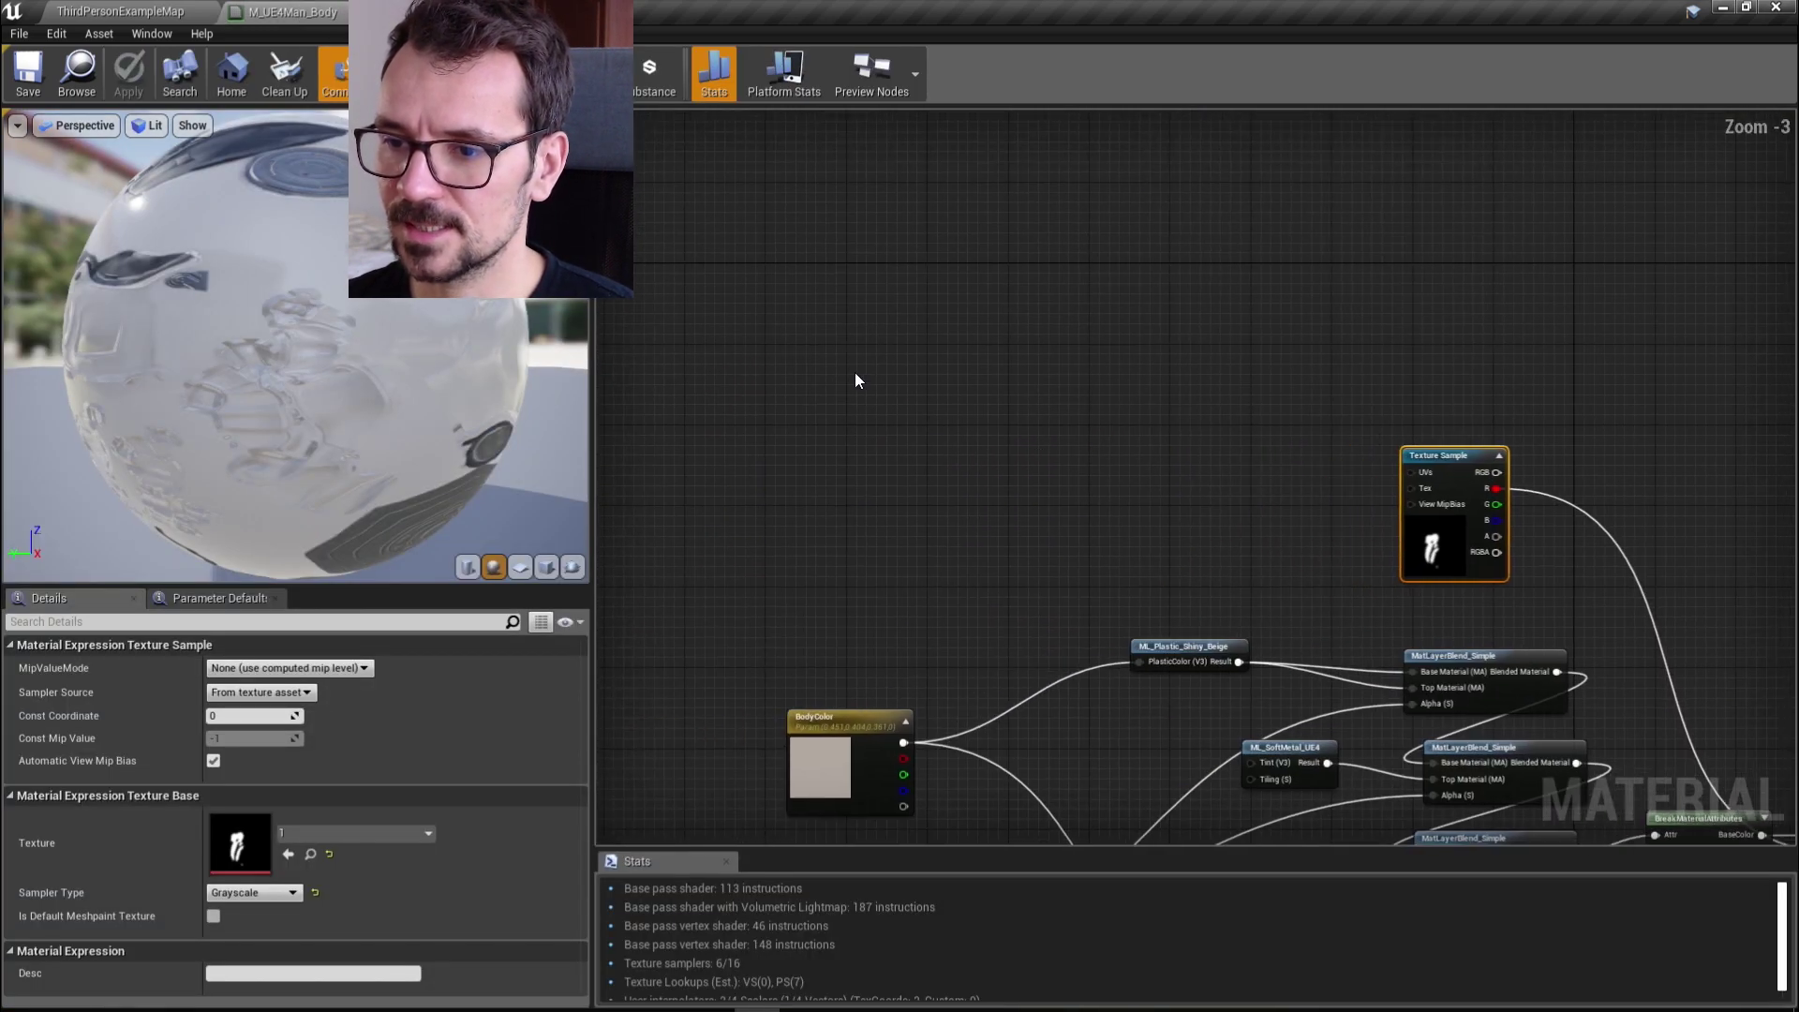
{"action": "right_click", "coordinate": [856, 378]}
{"action": "left_click", "coordinate": [833, 373]}
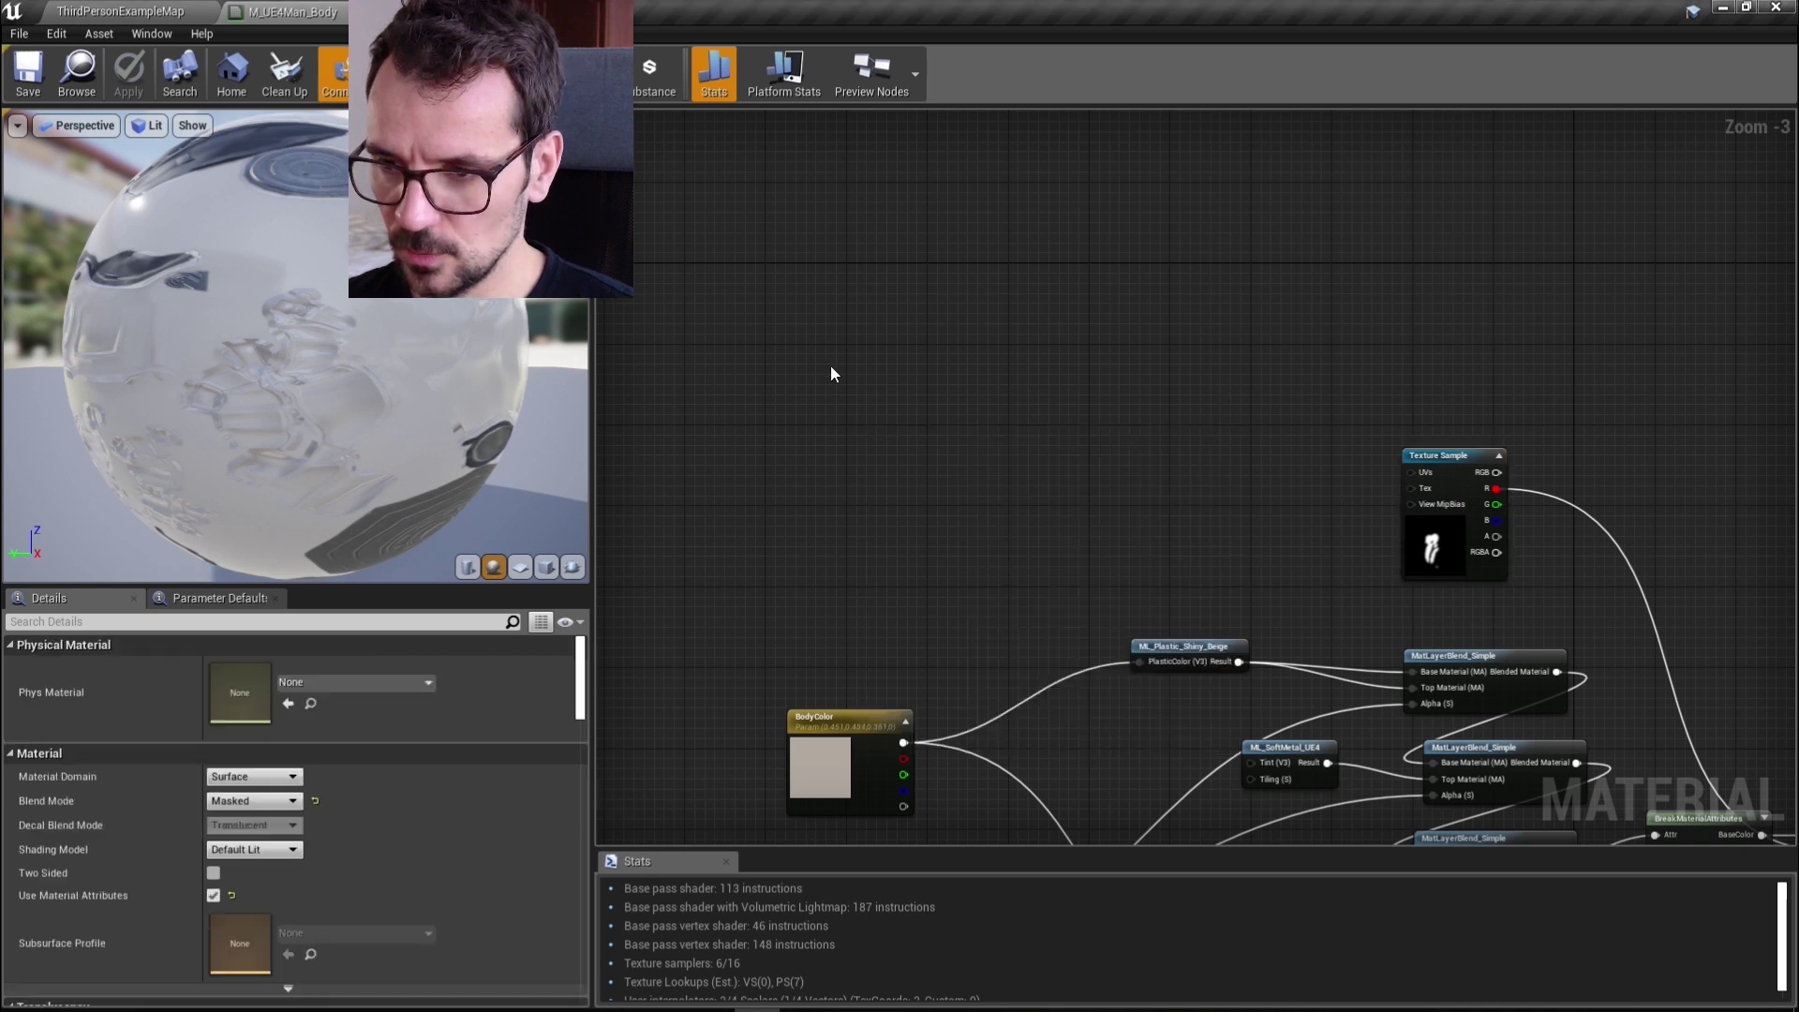
{"action": "scroll", "coordinate": [893, 384], "scroll_direction": "up", "scroll_amount": 3}
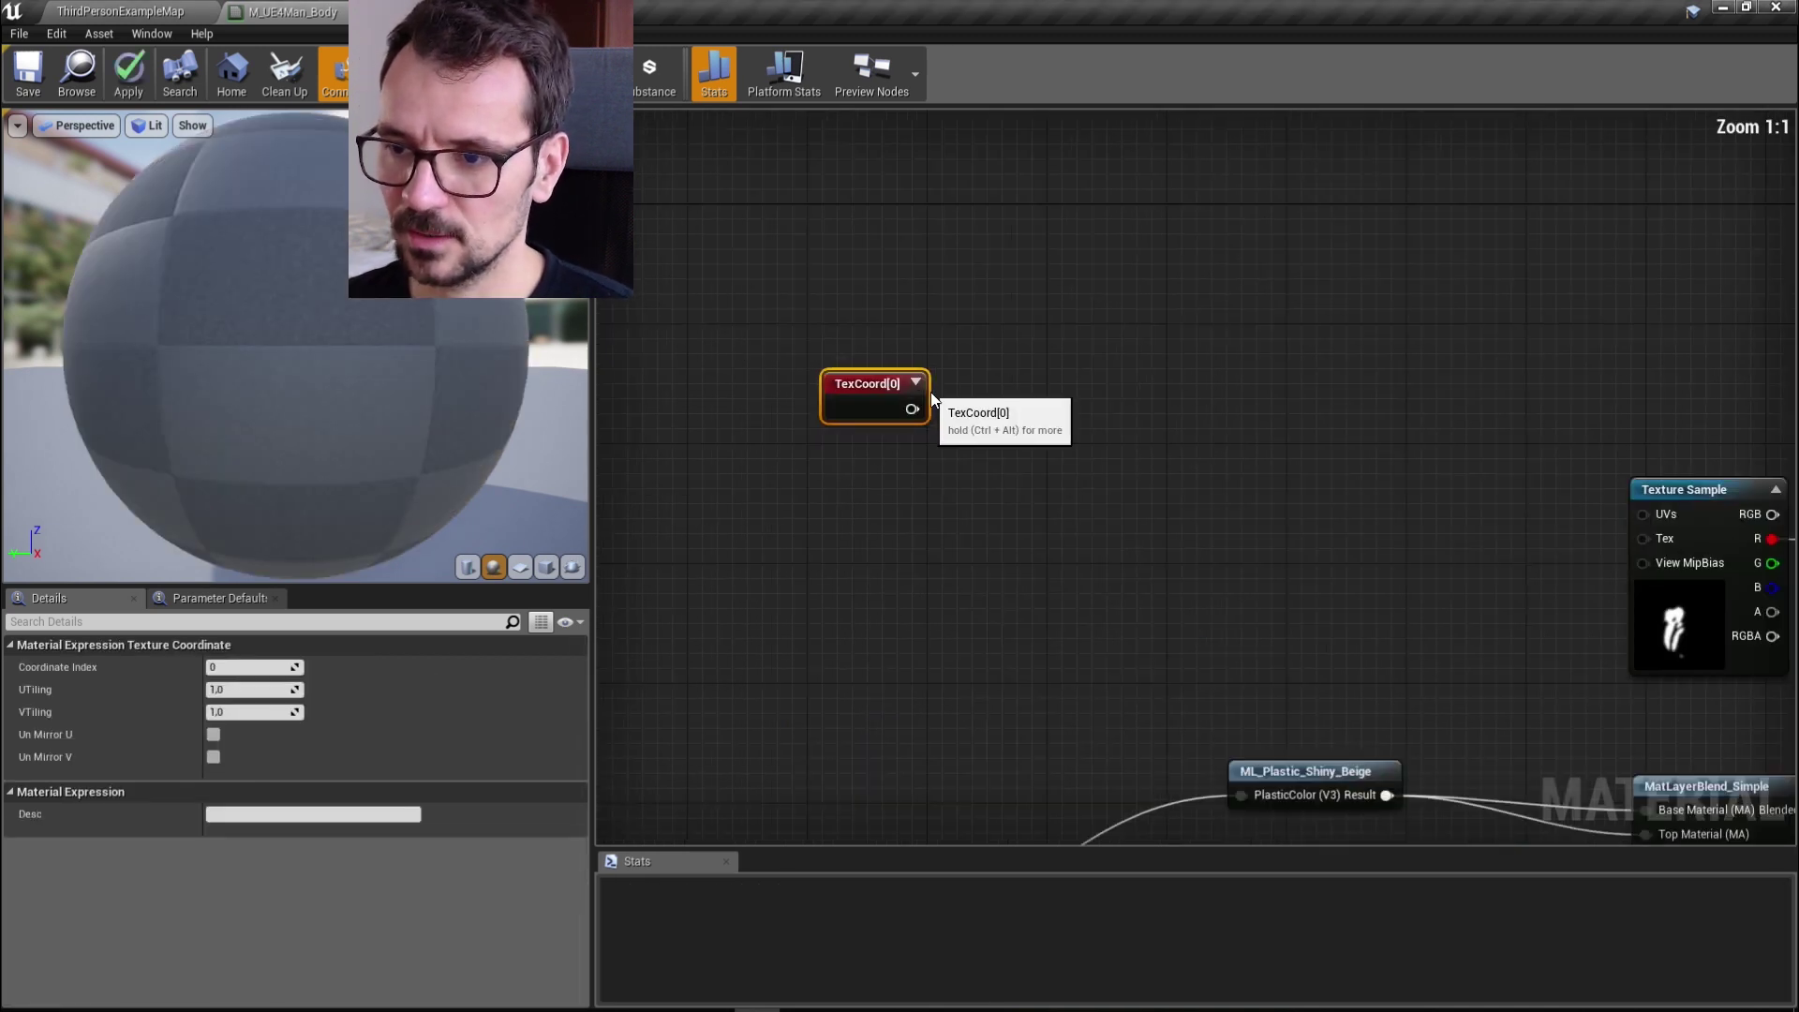
{"action": "left_click_drag", "start_coordinate": [817, 410], "coordinate": [941, 416]}
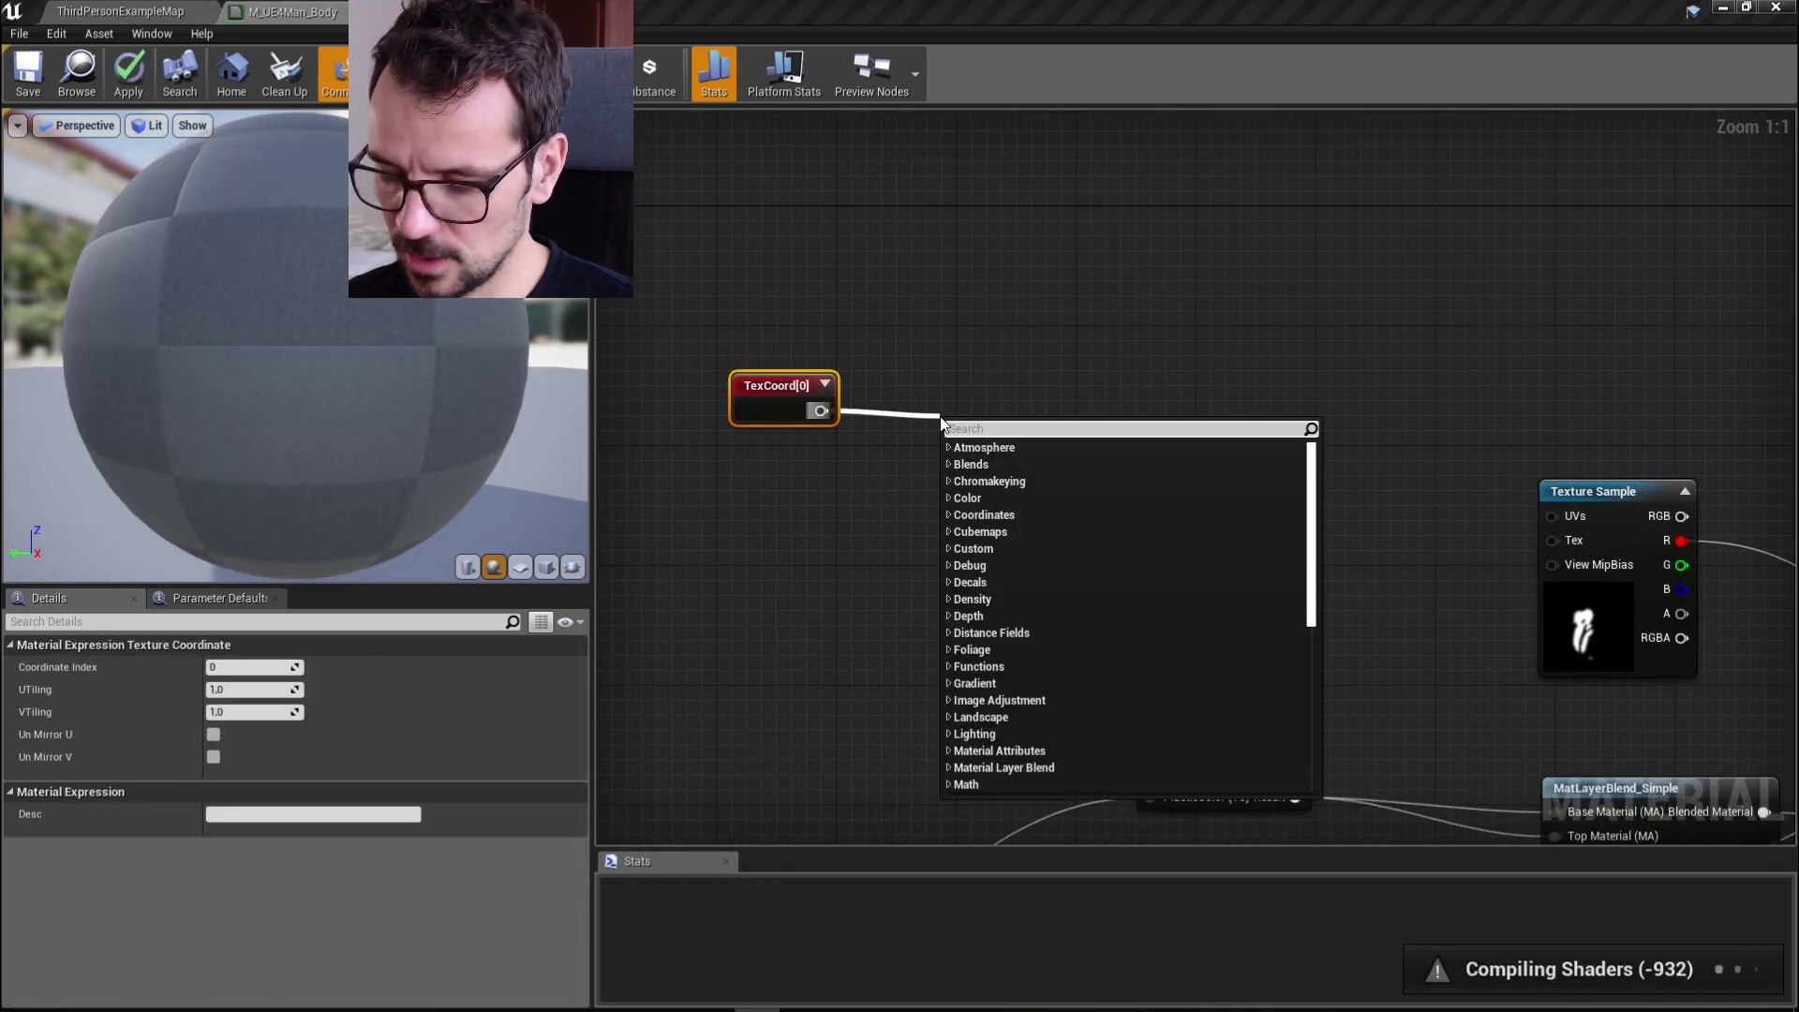
{"action": "type", "text": "*"}
{"action": "left_click", "coordinate": [967, 466]}
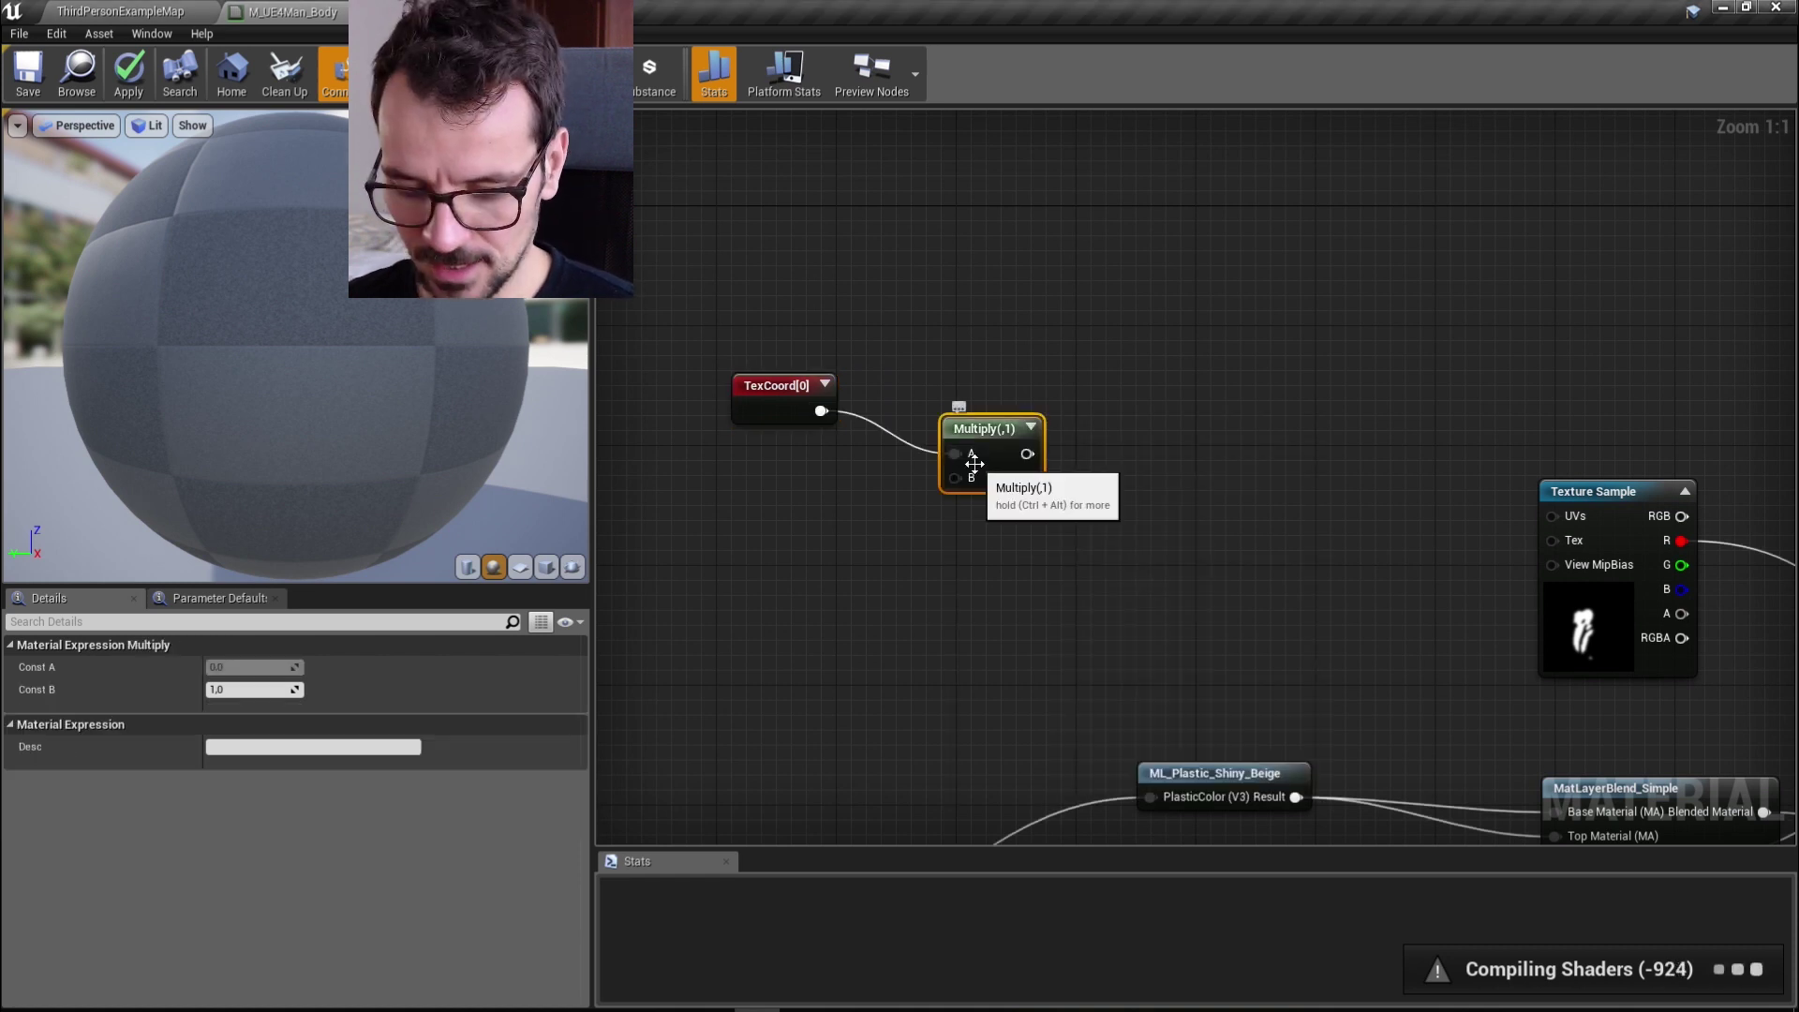
Add a scalar parameter named size, connect it to input B of Multiply, and align Multiply with the TexCoord node
{"action": "left_click", "coordinate": [811, 534]}
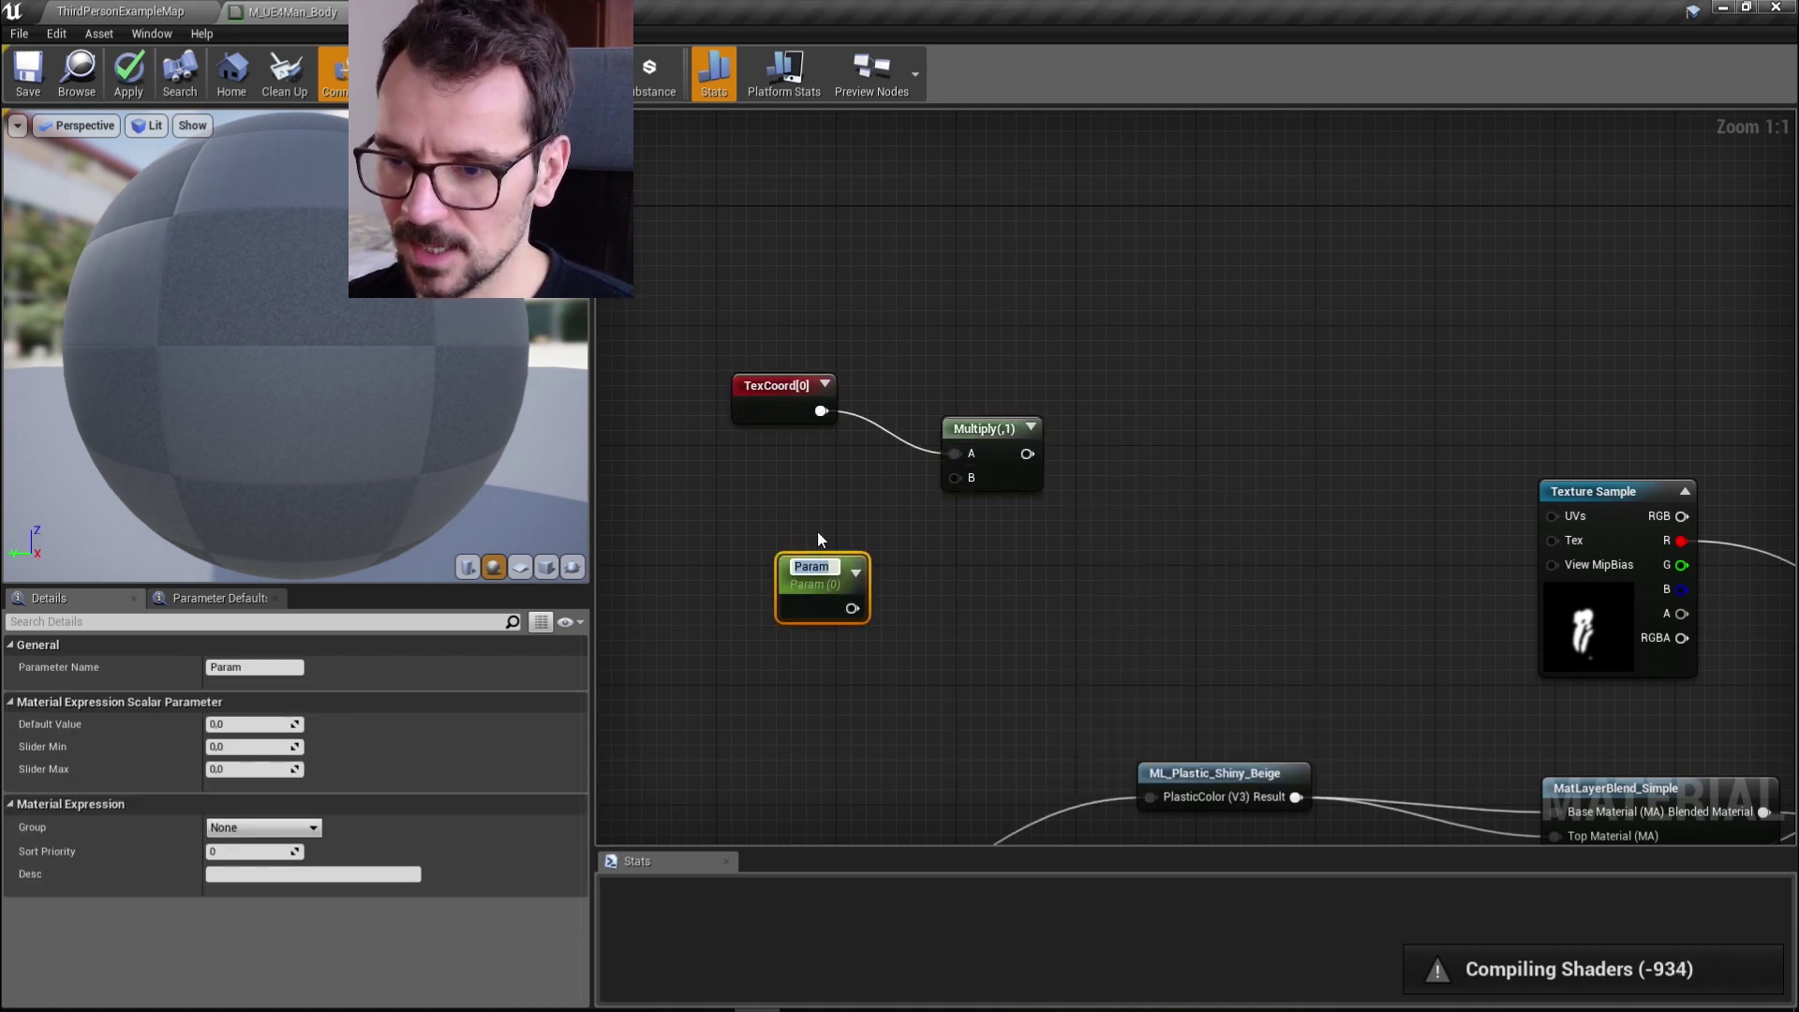
{"action": "key", "text": "Return"}
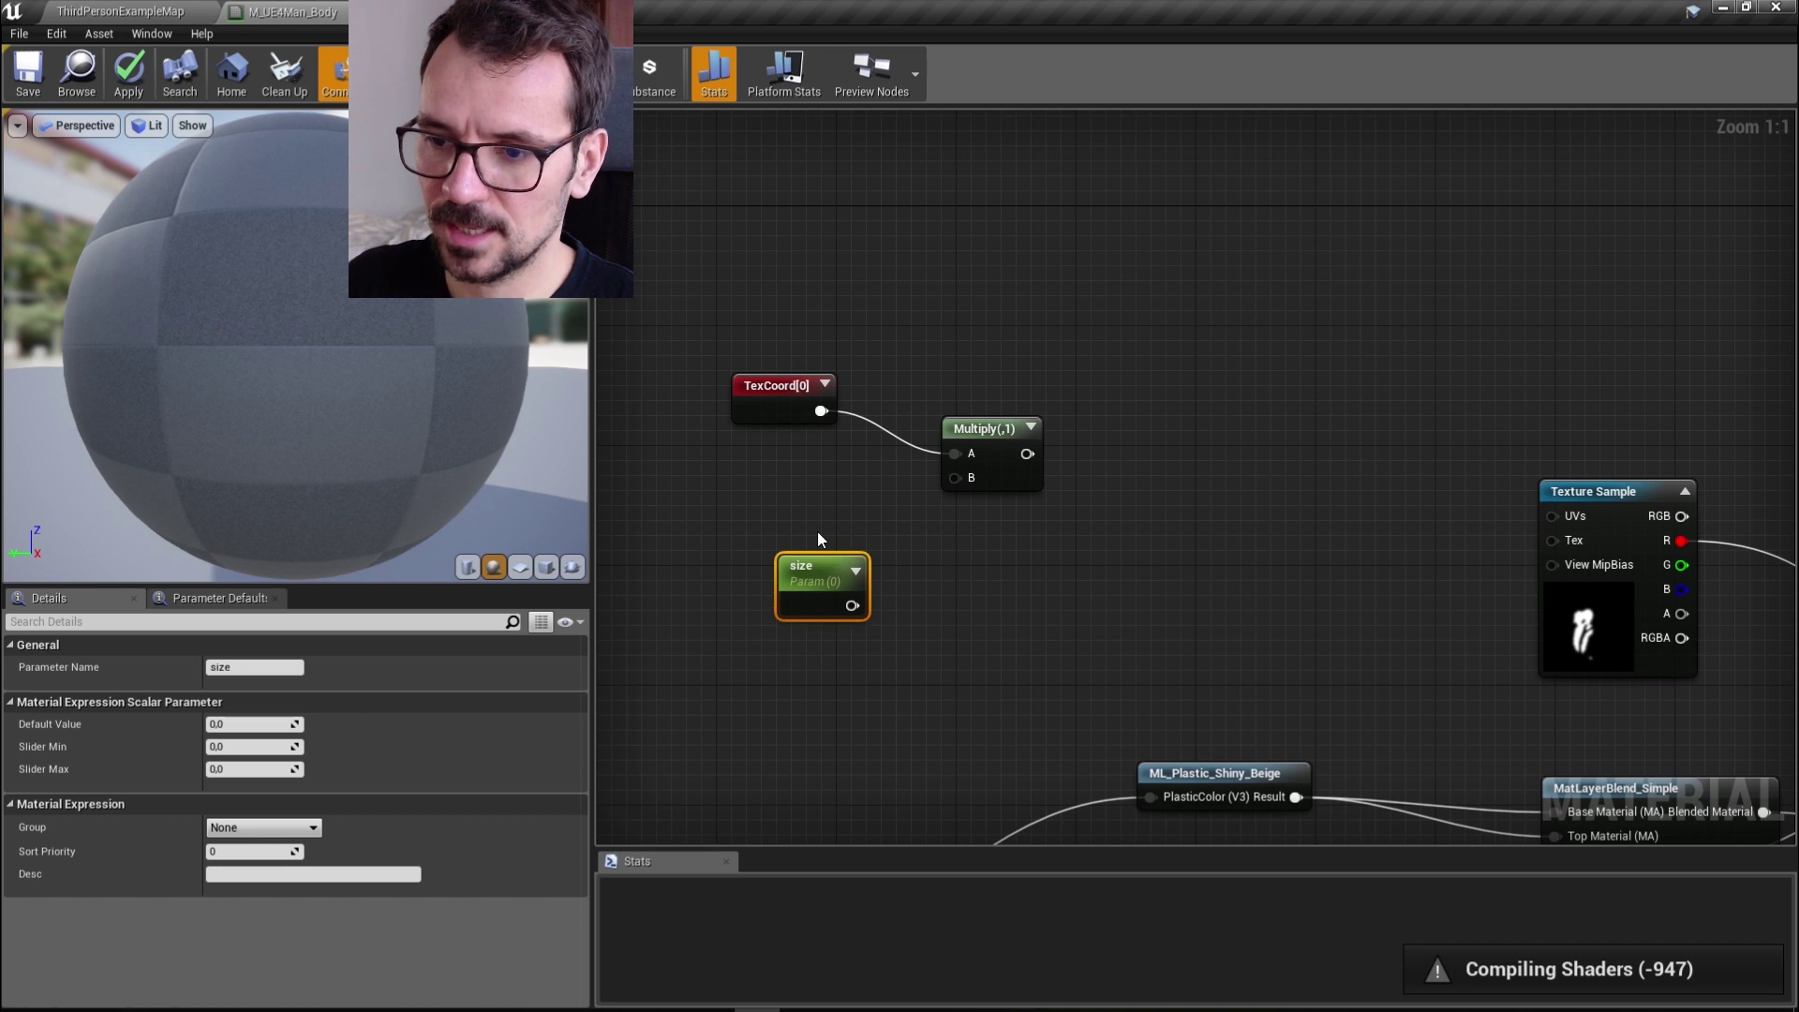
{"action": "left_click_drag", "start_coordinate": [852, 605], "coordinate": [1013, 384]}
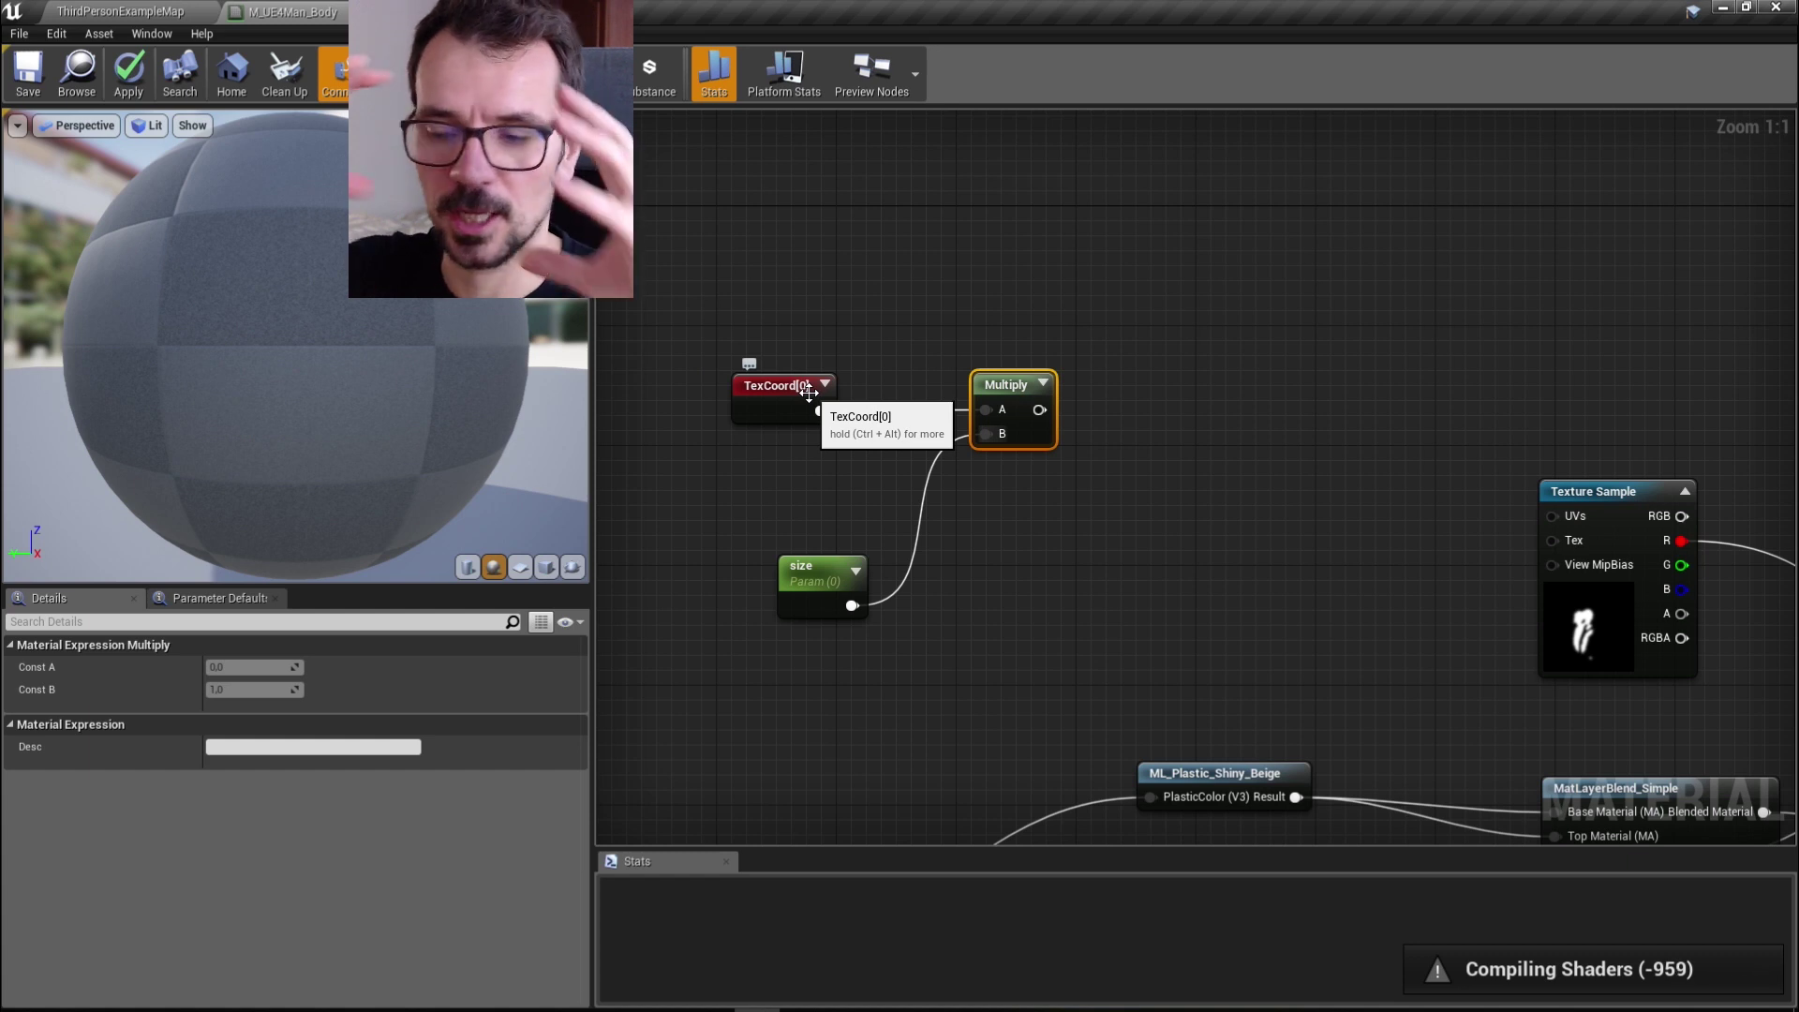
Set the size parameter's default value to 1, slider minimum to 1 and slider maximum to 5
{"action": "left_click", "coordinate": [802, 564]}
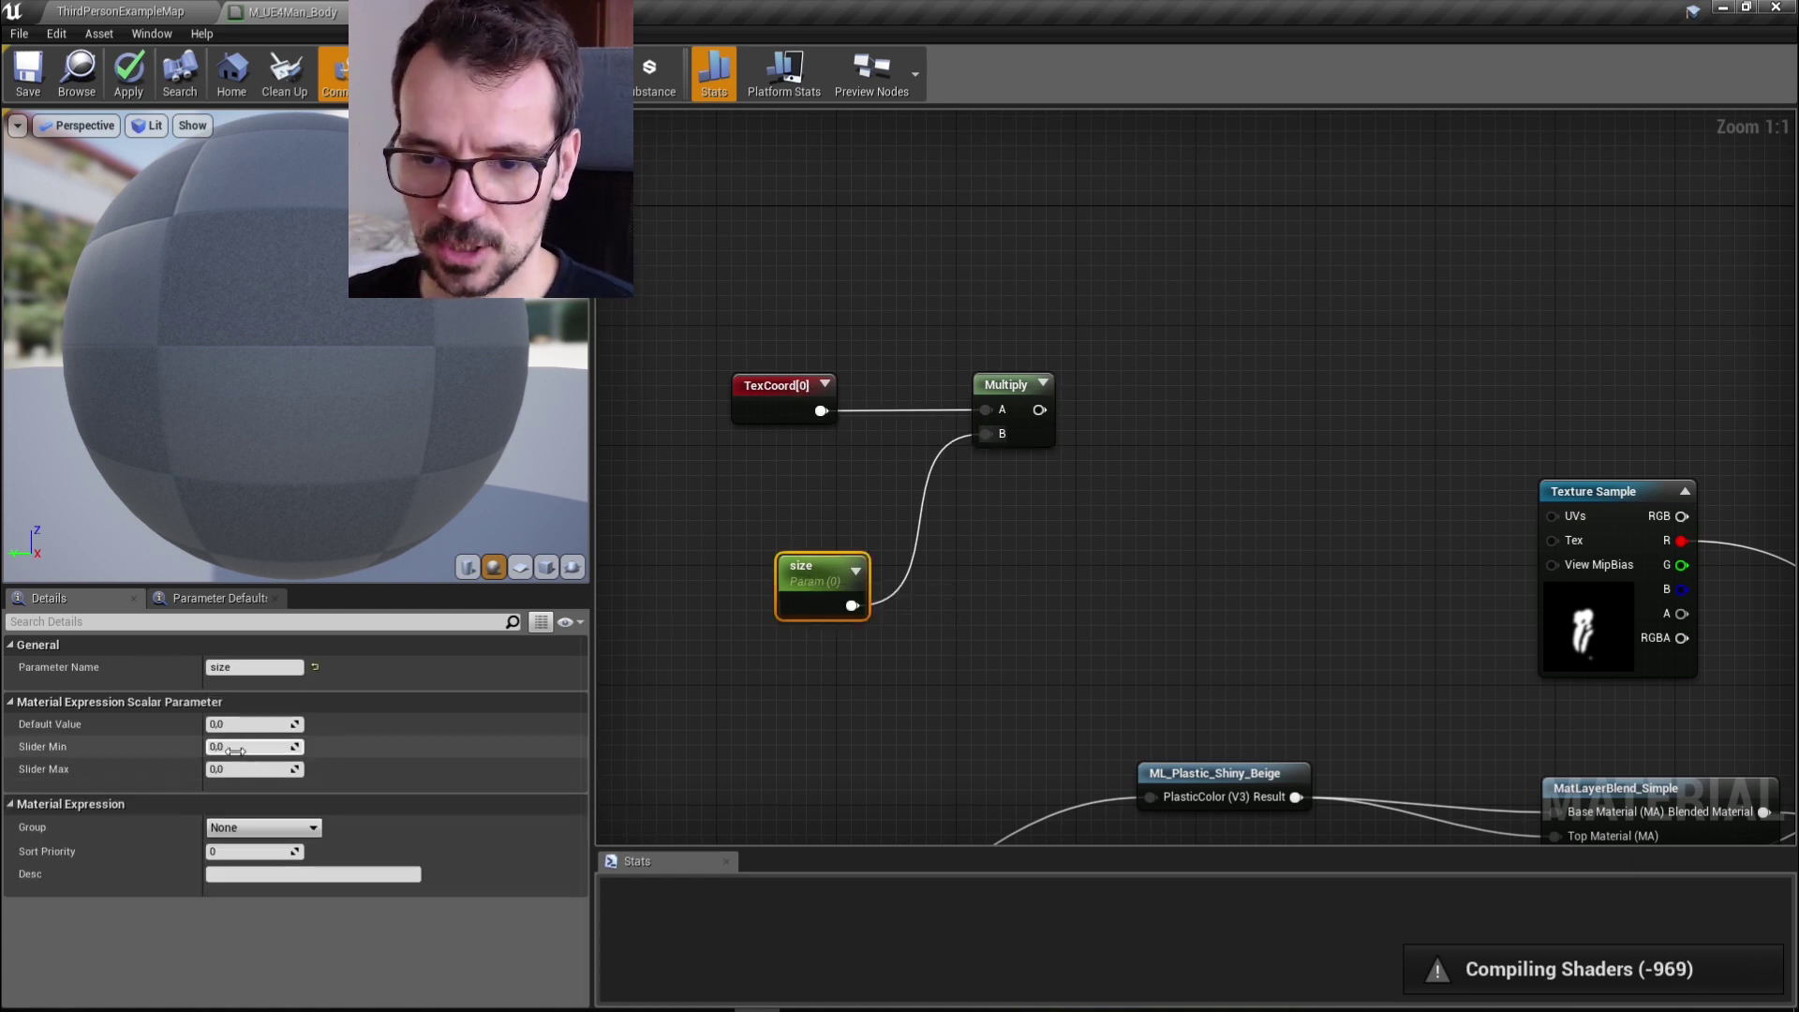
{"action": "type", "text": "1"}
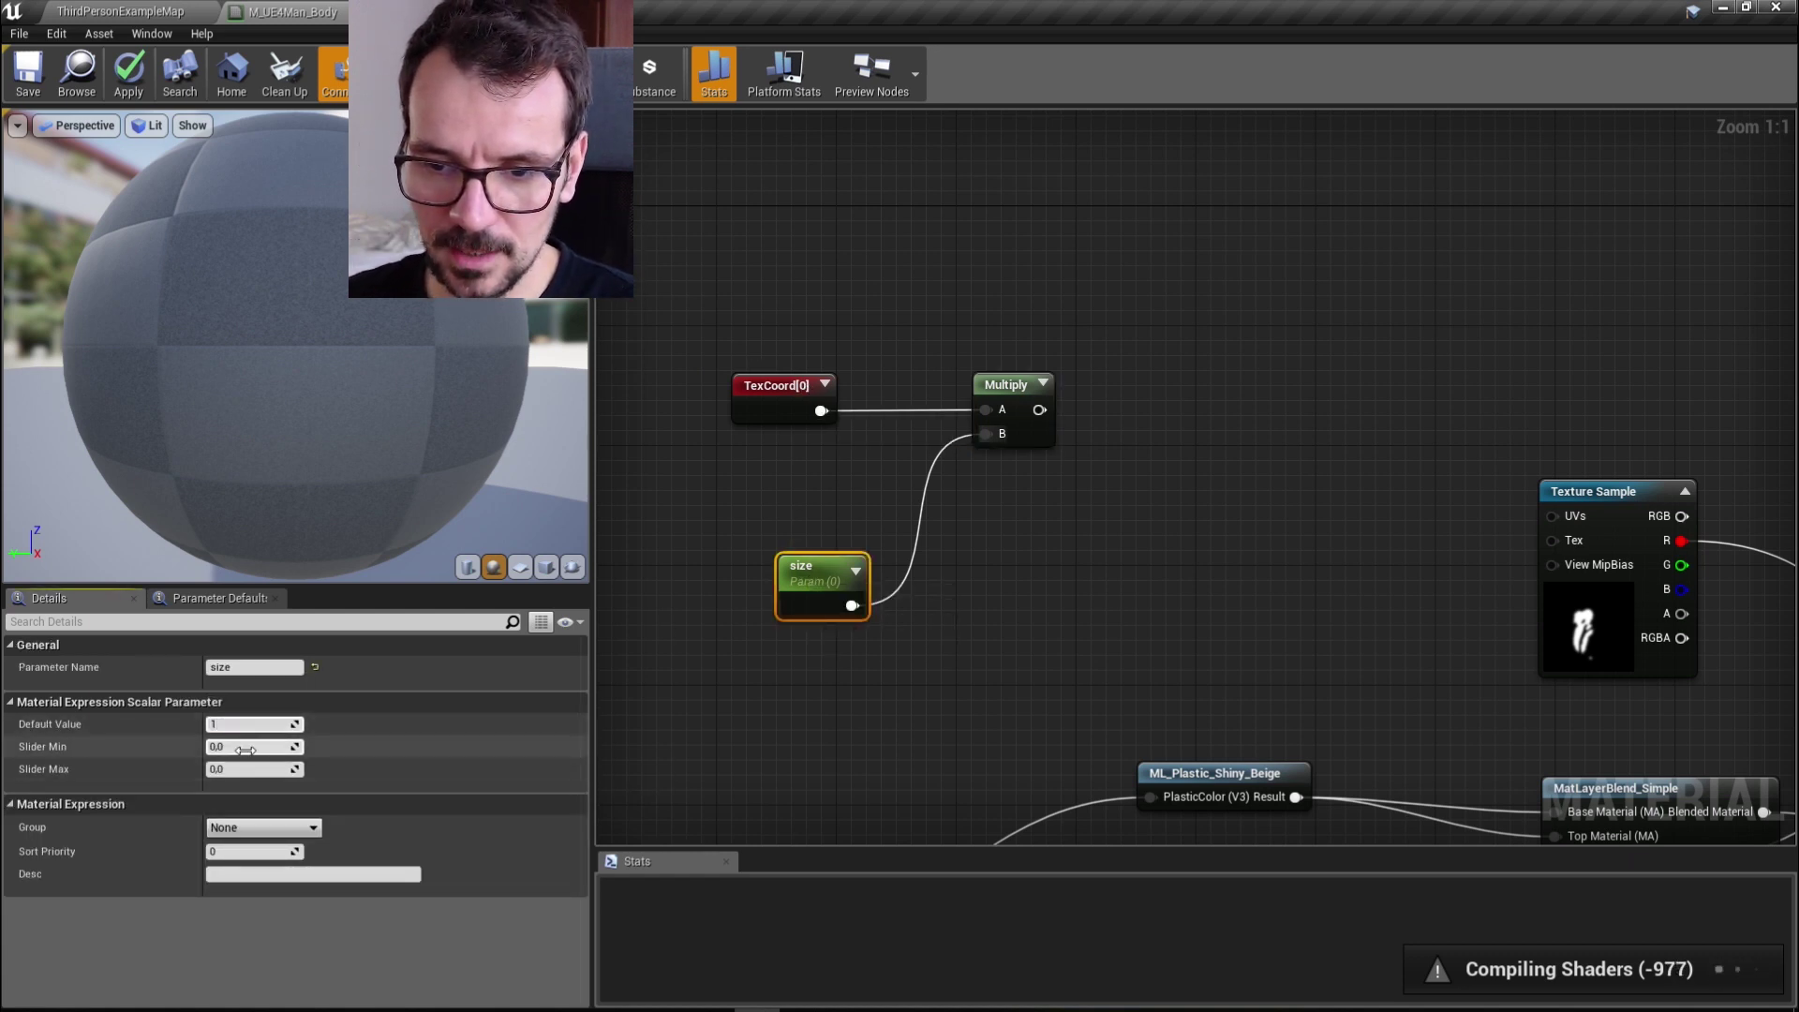
{"action": "key", "text": "Tab"}
{"action": "type", "text": "1"}
{"action": "key", "text": "Tab"}
{"action": "type", "text": "5"}
{"action": "key", "text": "Return"}
Insert an Add node with its input A fed by the Multiply output
{"action": "right_click_drag", "start_coordinate": [1053, 551], "coordinate": [926, 551]}
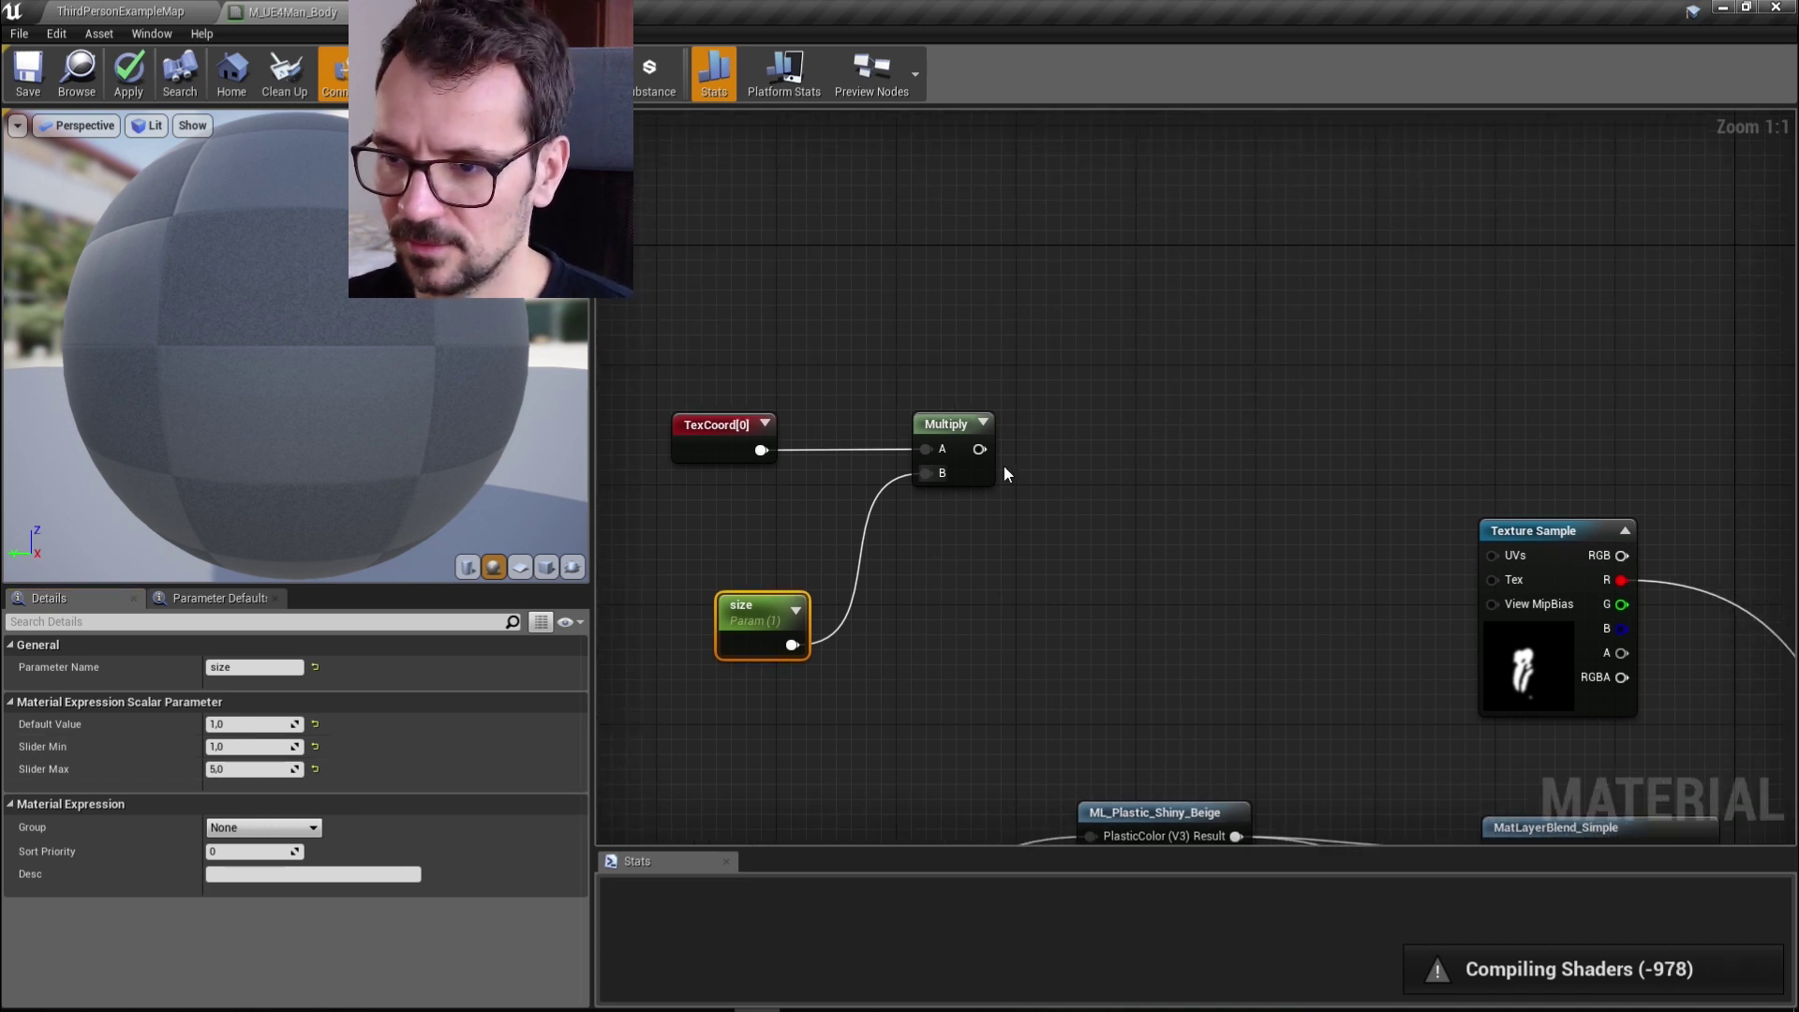
{"action": "left_click_drag", "start_coordinate": [980, 449], "coordinate": [1155, 426]}
{"action": "type", "text": "add"}
{"action": "left_click", "coordinate": [1100, 573]}
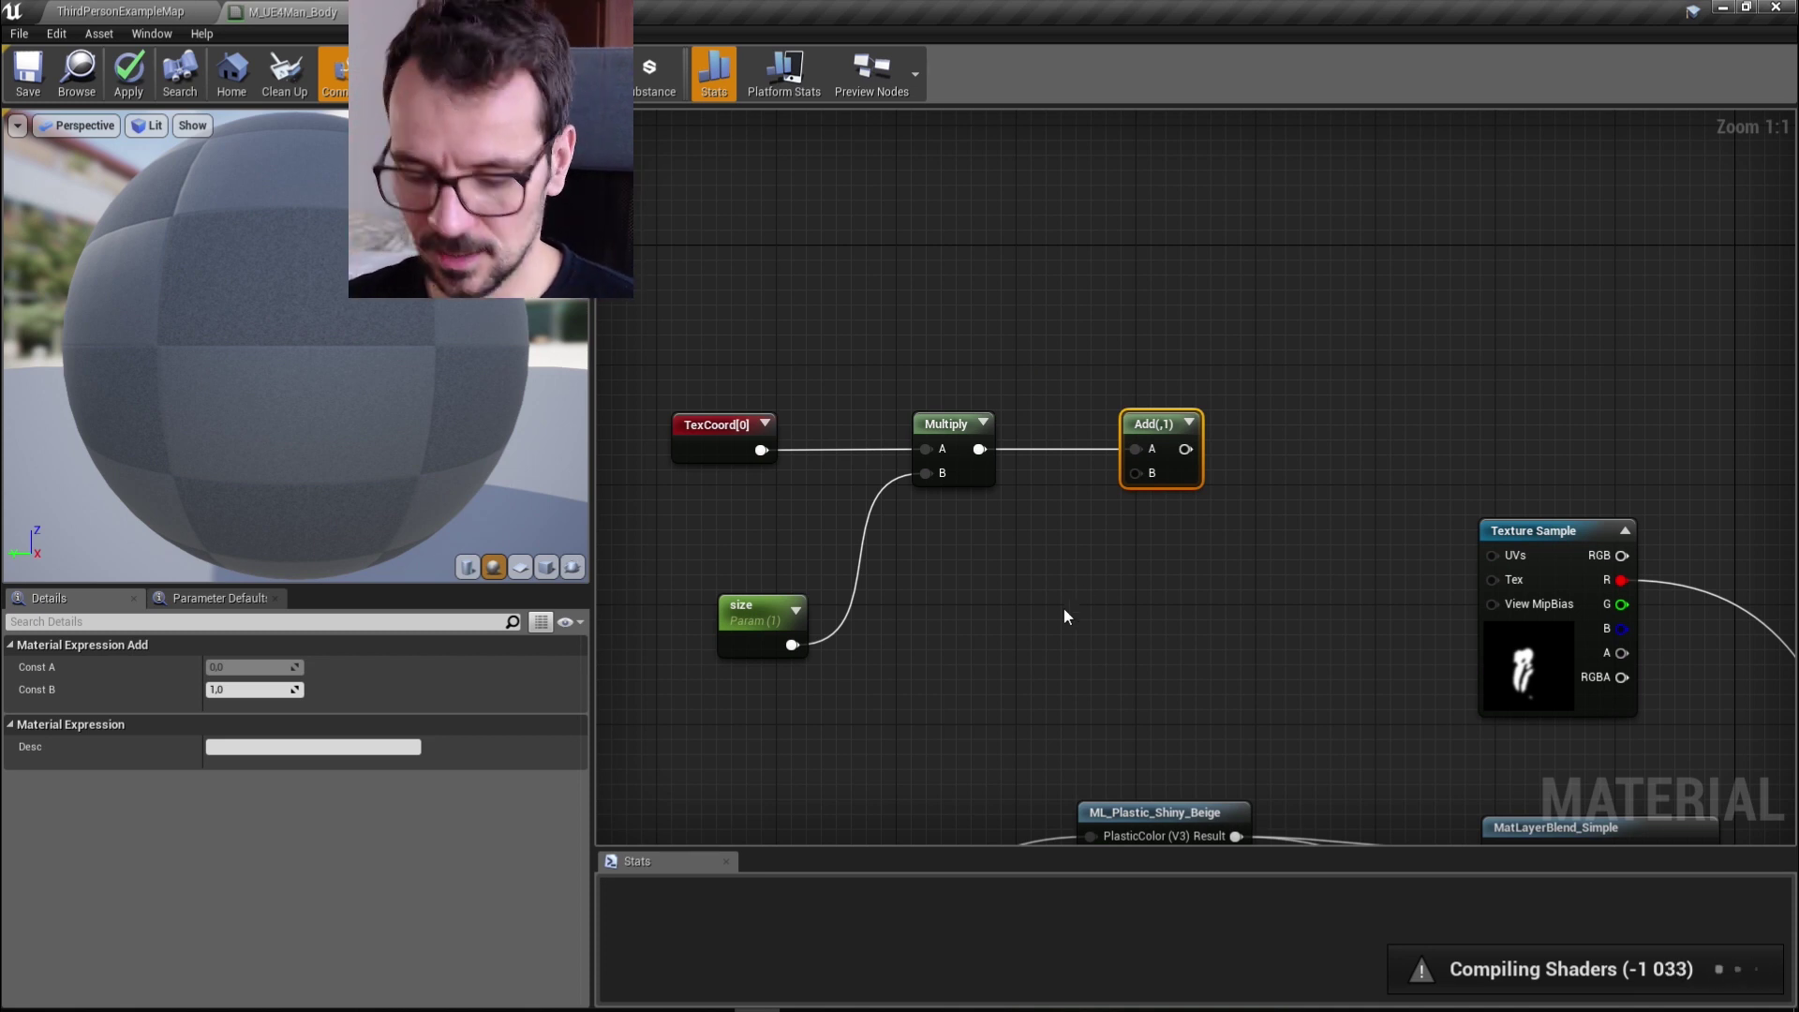
Create two scalar parameters named x and y, one above the other, below the Multiply and Add nodes
{"action": "left_click", "coordinate": [967, 600]}
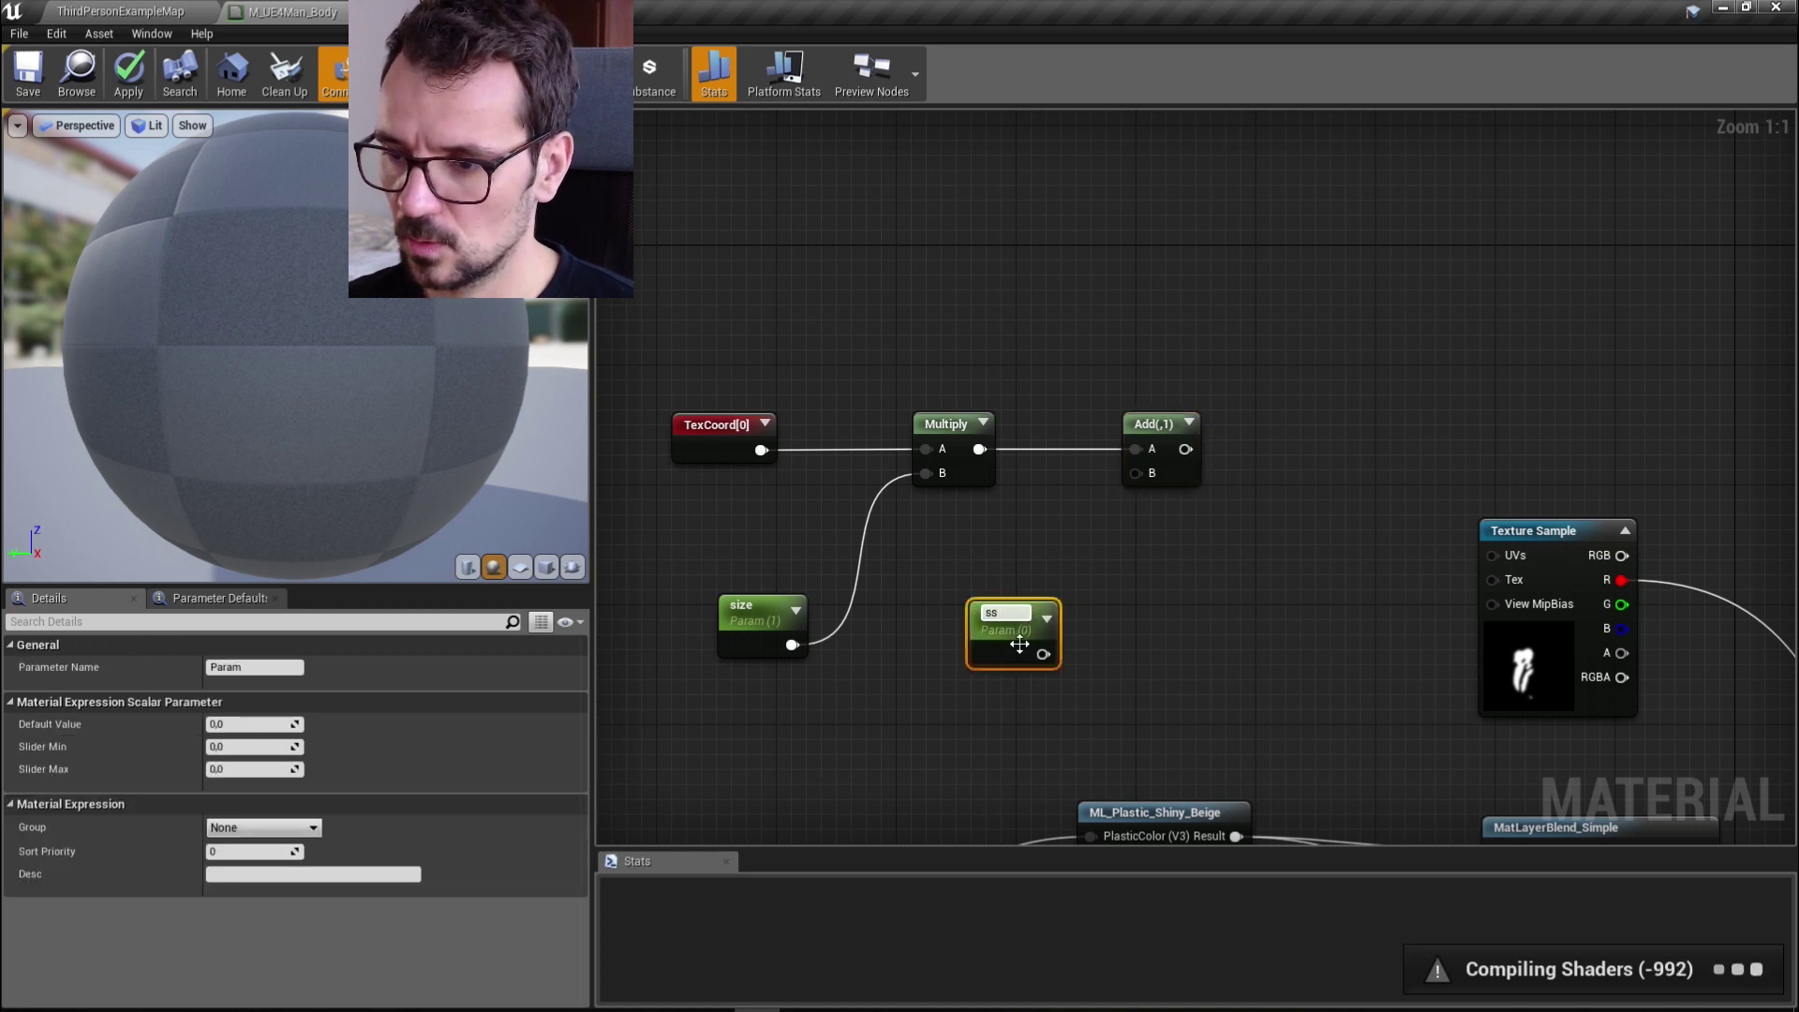
{"action": "type", "text": "ss"}
{"action": "type", "text": "x"}
{"action": "key", "text": "Return"}
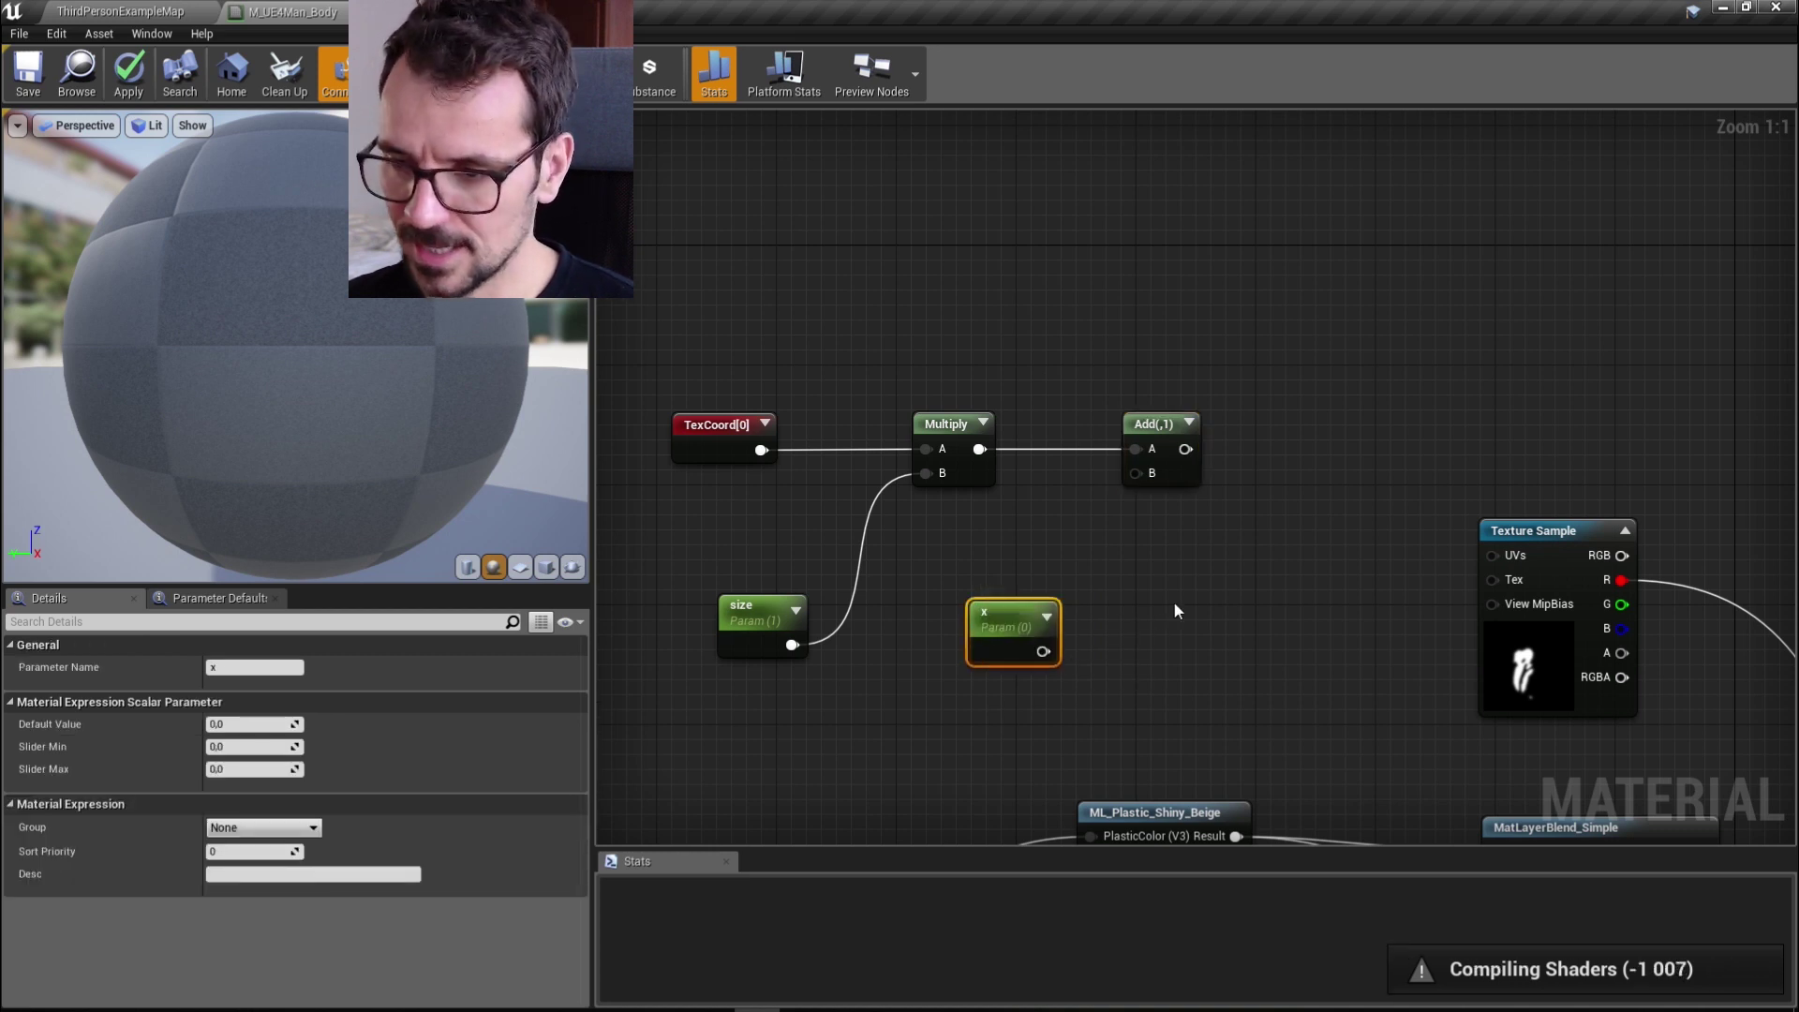
{"action": "left_click", "coordinate": [994, 716]}
{"action": "left_click", "coordinate": [940, 753]}
{"action": "type", "text": "y"}
{"action": "key", "text": "Return"}
{"action": "left_click", "coordinate": [1055, 684]}
Combine x and y in an AppendVector node wired to input B of Add, and move the three nodes closer to size
{"action": "left_click_drag", "start_coordinate": [980, 770], "coordinate": [1096, 654]}
{"action": "type", "text": "app"}
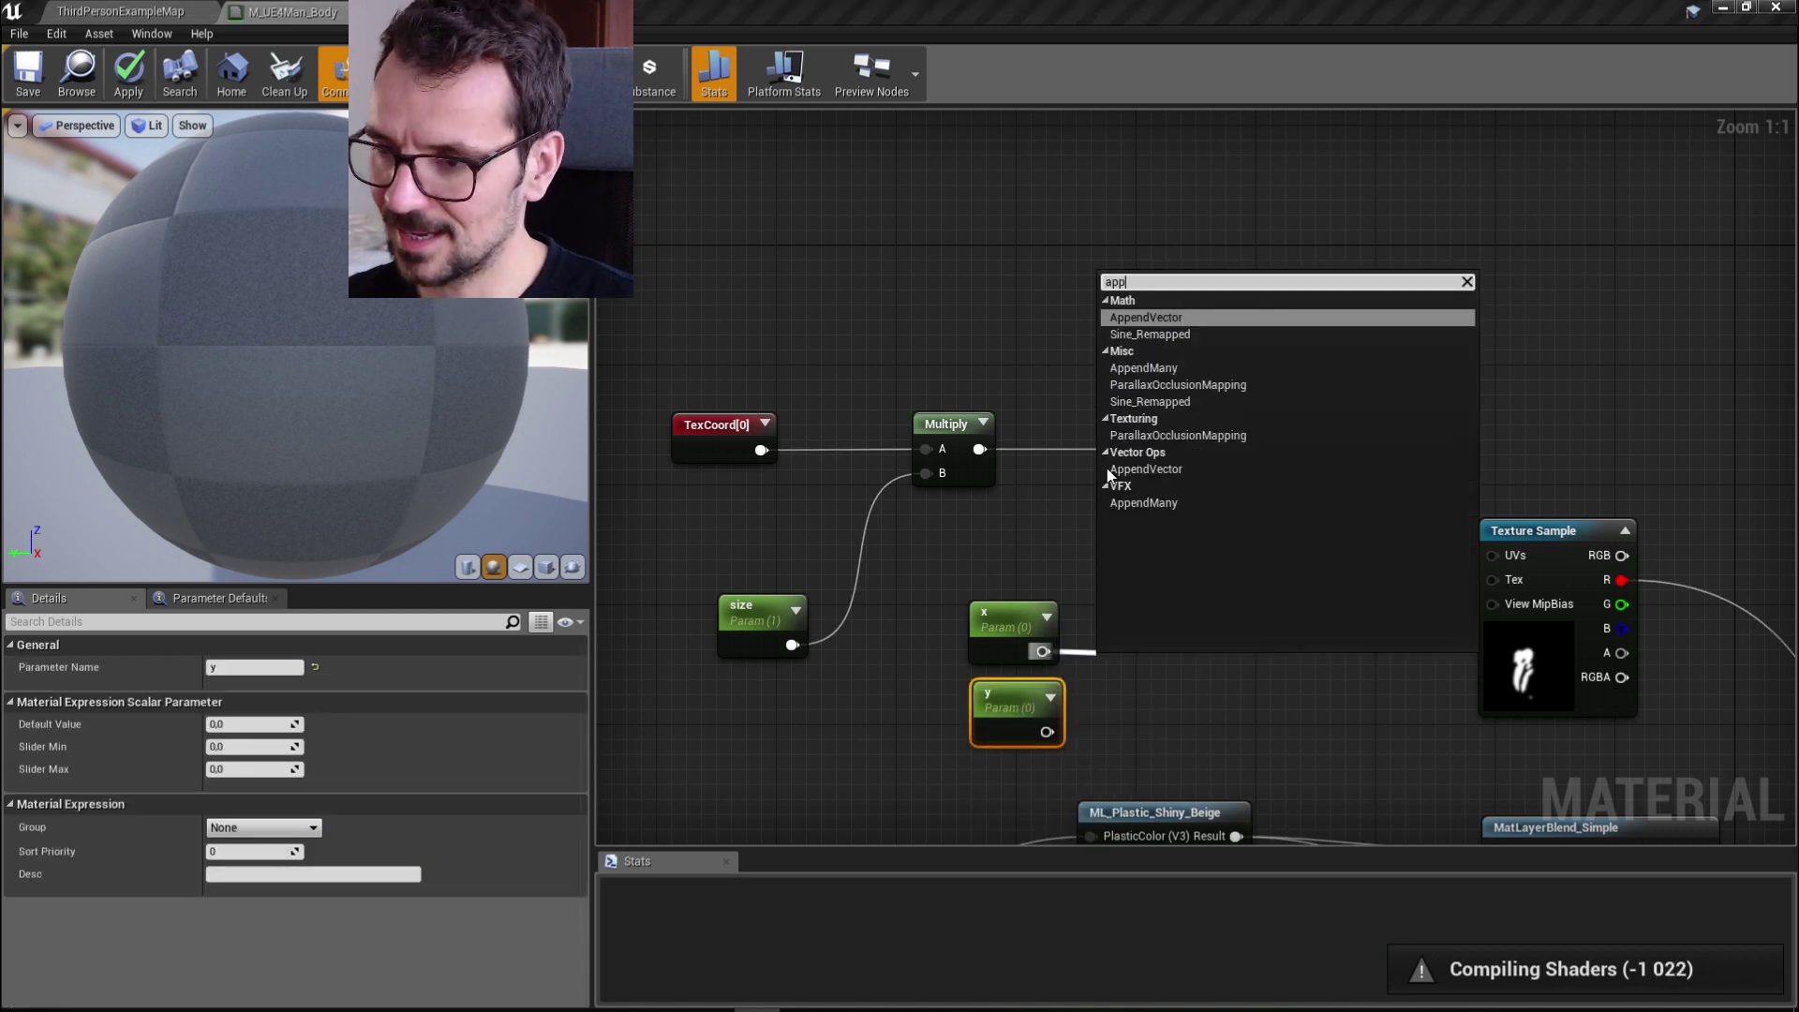
{"action": "left_click", "coordinate": [1145, 317]}
{"action": "left_click_drag", "start_coordinate": [1047, 732], "coordinate": [1125, 714]}
{"action": "left_click_drag", "start_coordinate": [1136, 673], "coordinate": [1130, 656]}
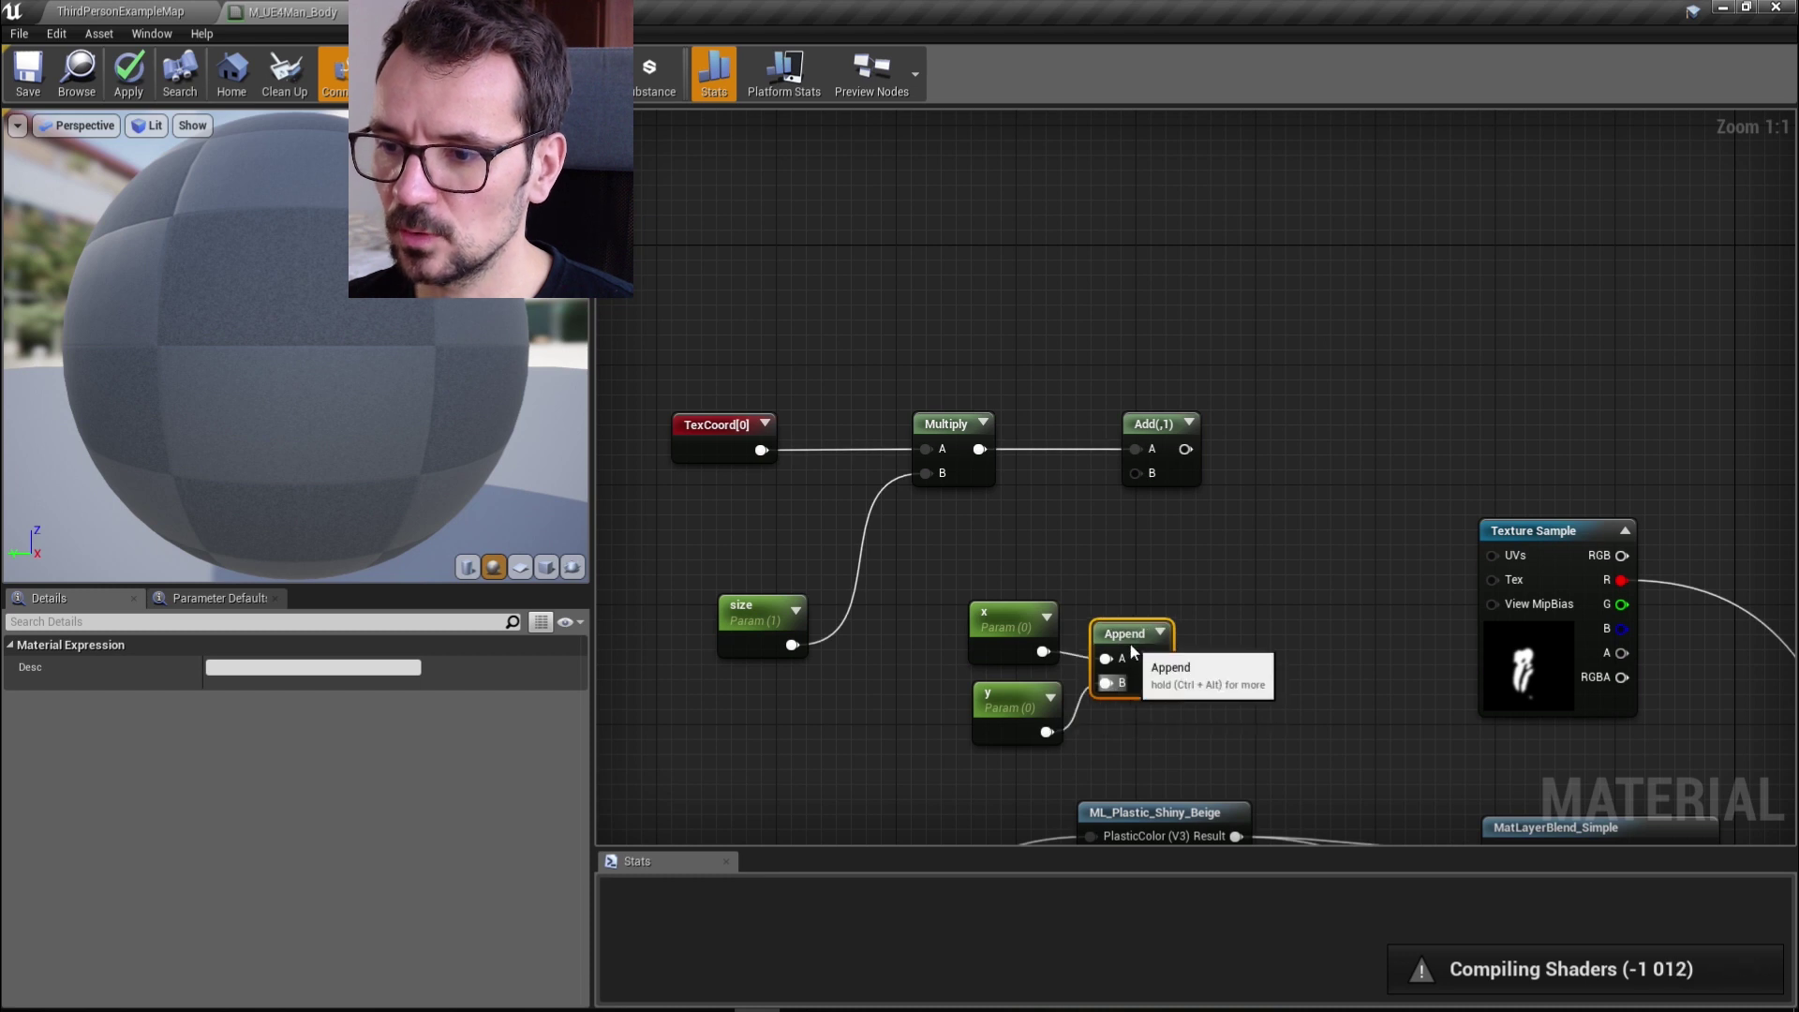
{"action": "left_click_drag", "start_coordinate": [1156, 673], "coordinate": [1139, 476]}
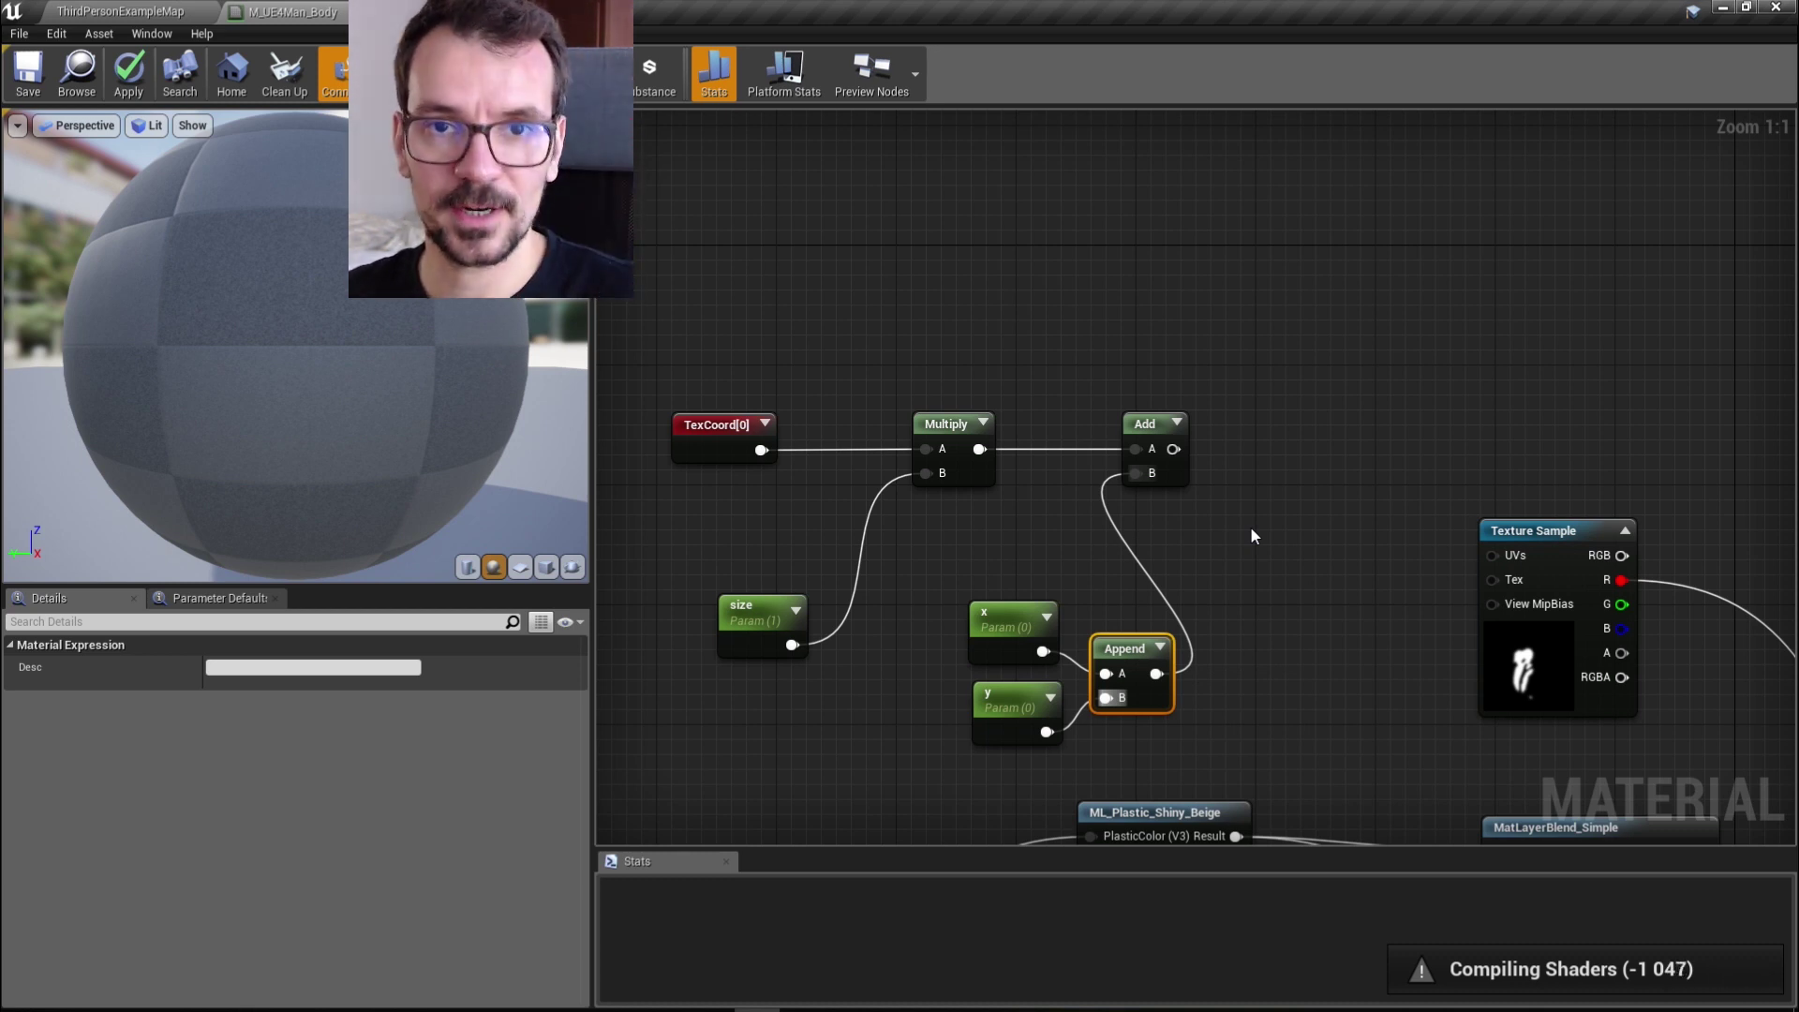
{"action": "left_click_drag", "start_coordinate": [1002, 562], "coordinate": [1165, 727]}
{"action": "left_click_drag", "start_coordinate": [1139, 651], "coordinate": [1094, 651]}
Set the slider minimum to -2 and the slider maximum to 2 for the x and y parameters together
{"action": "left_click_drag", "start_coordinate": [923, 543], "coordinate": [967, 754]}
{"action": "left_click", "coordinate": [255, 725]}
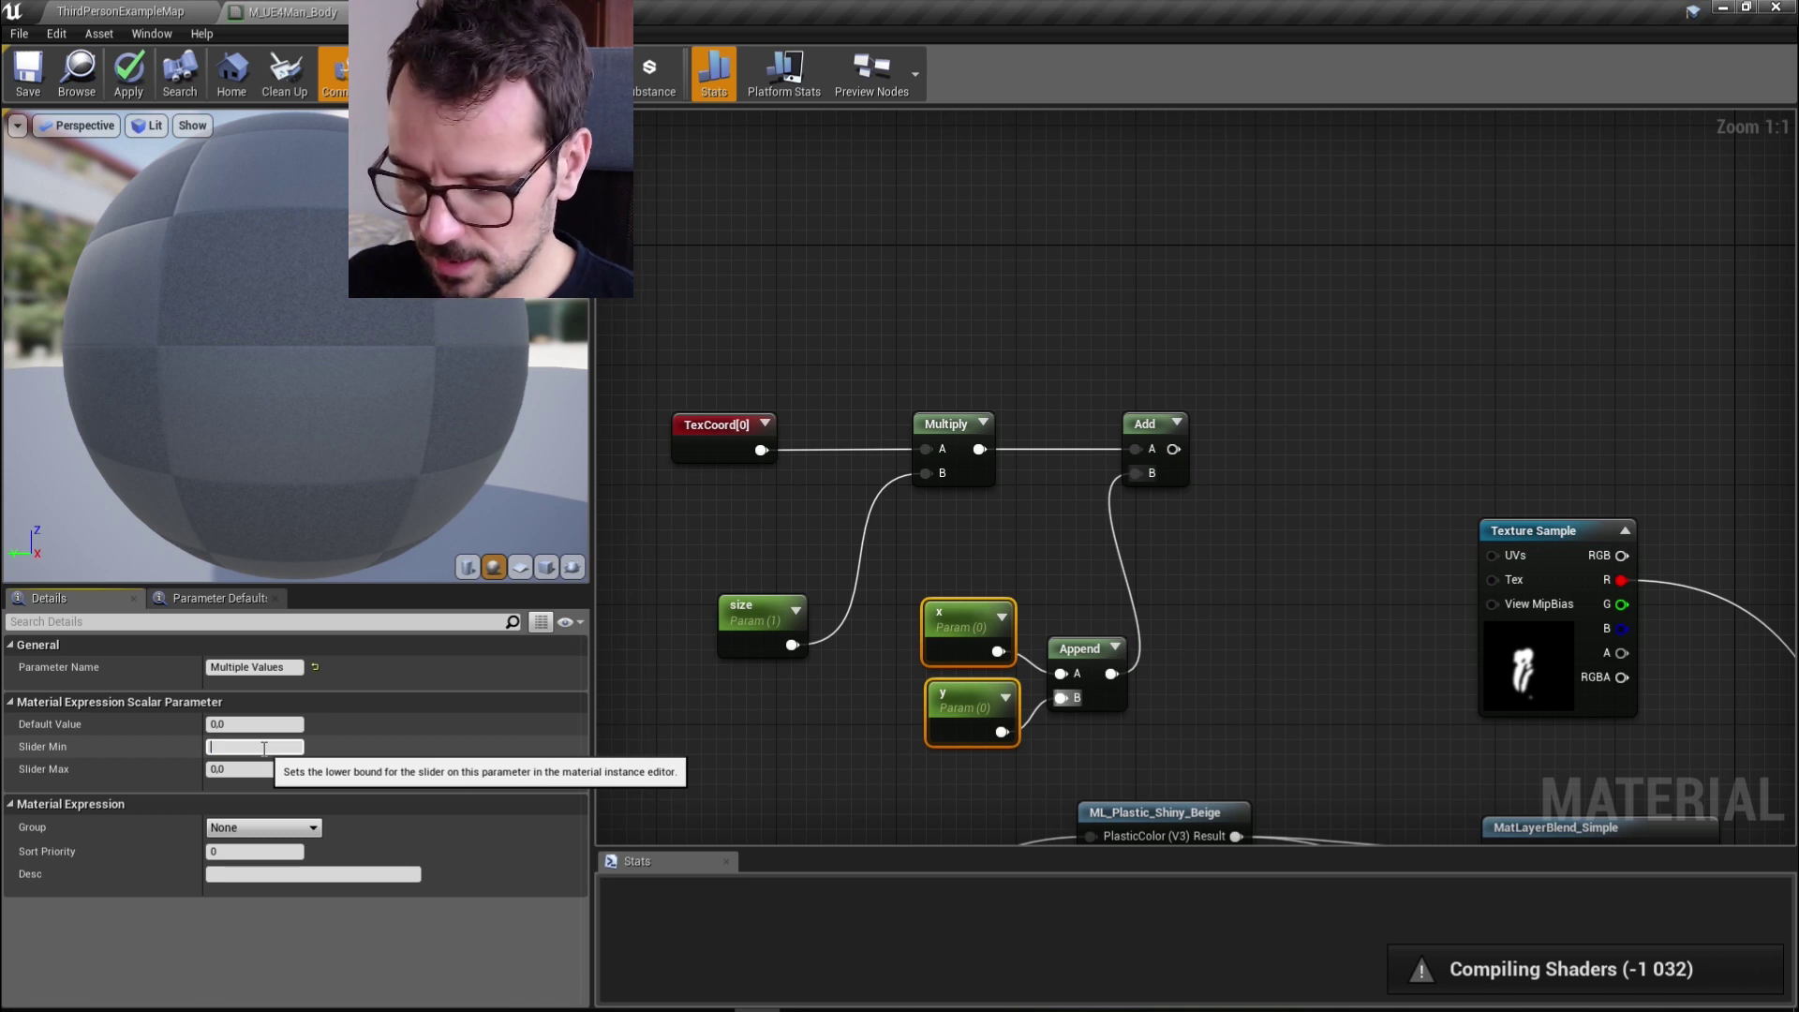
{"action": "left_click", "coordinate": [264, 749]}
{"action": "type", "text": "-2"}
{"action": "left_click", "coordinate": [260, 769]}
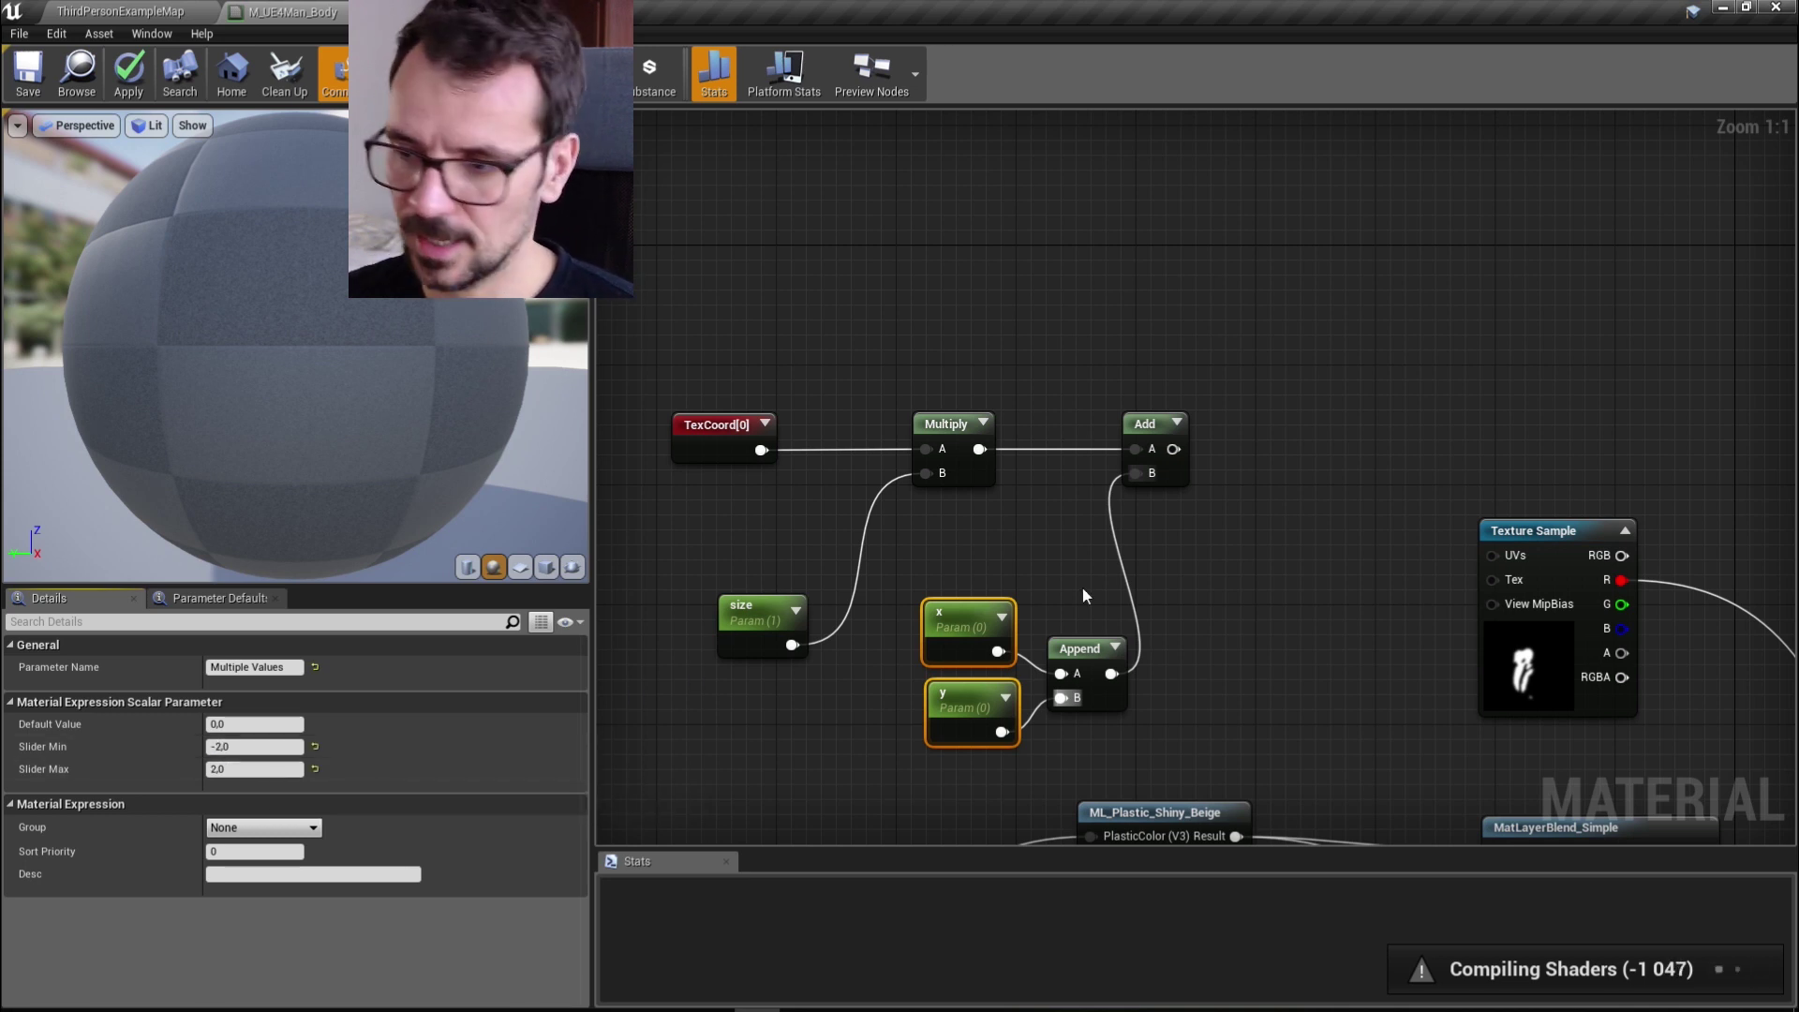
{"action": "left_click", "coordinate": [1220, 506]}
{"action": "right_click_drag", "start_coordinate": [1251, 449], "coordinate": [1172, 491]}
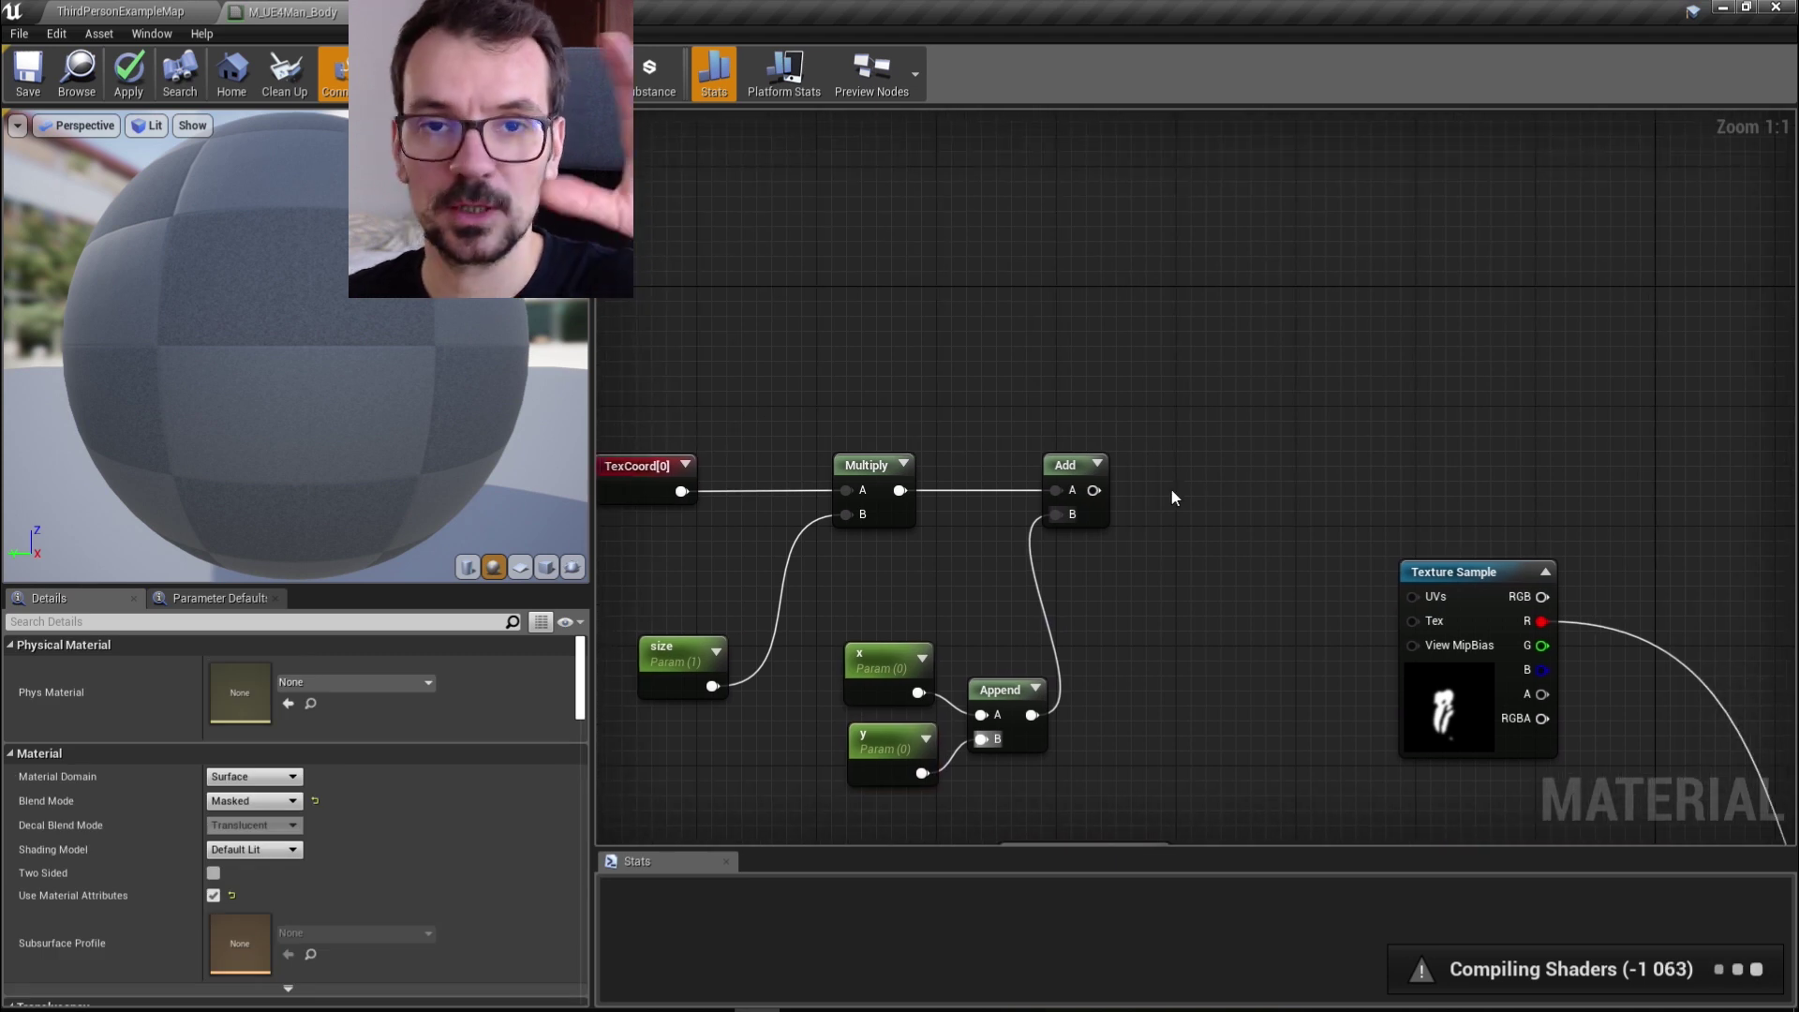
Insert a Rotator node with its Coordinate input fed by the Add output, aligned beside Add
{"action": "left_click_drag", "start_coordinate": [1094, 491], "coordinate": [1199, 491]}
{"action": "type", "text": "rotator"}
{"action": "left_click", "coordinate": [1284, 549]}
{"action": "left_click_drag", "start_coordinate": [1275, 497], "coordinate": [1267, 460]}
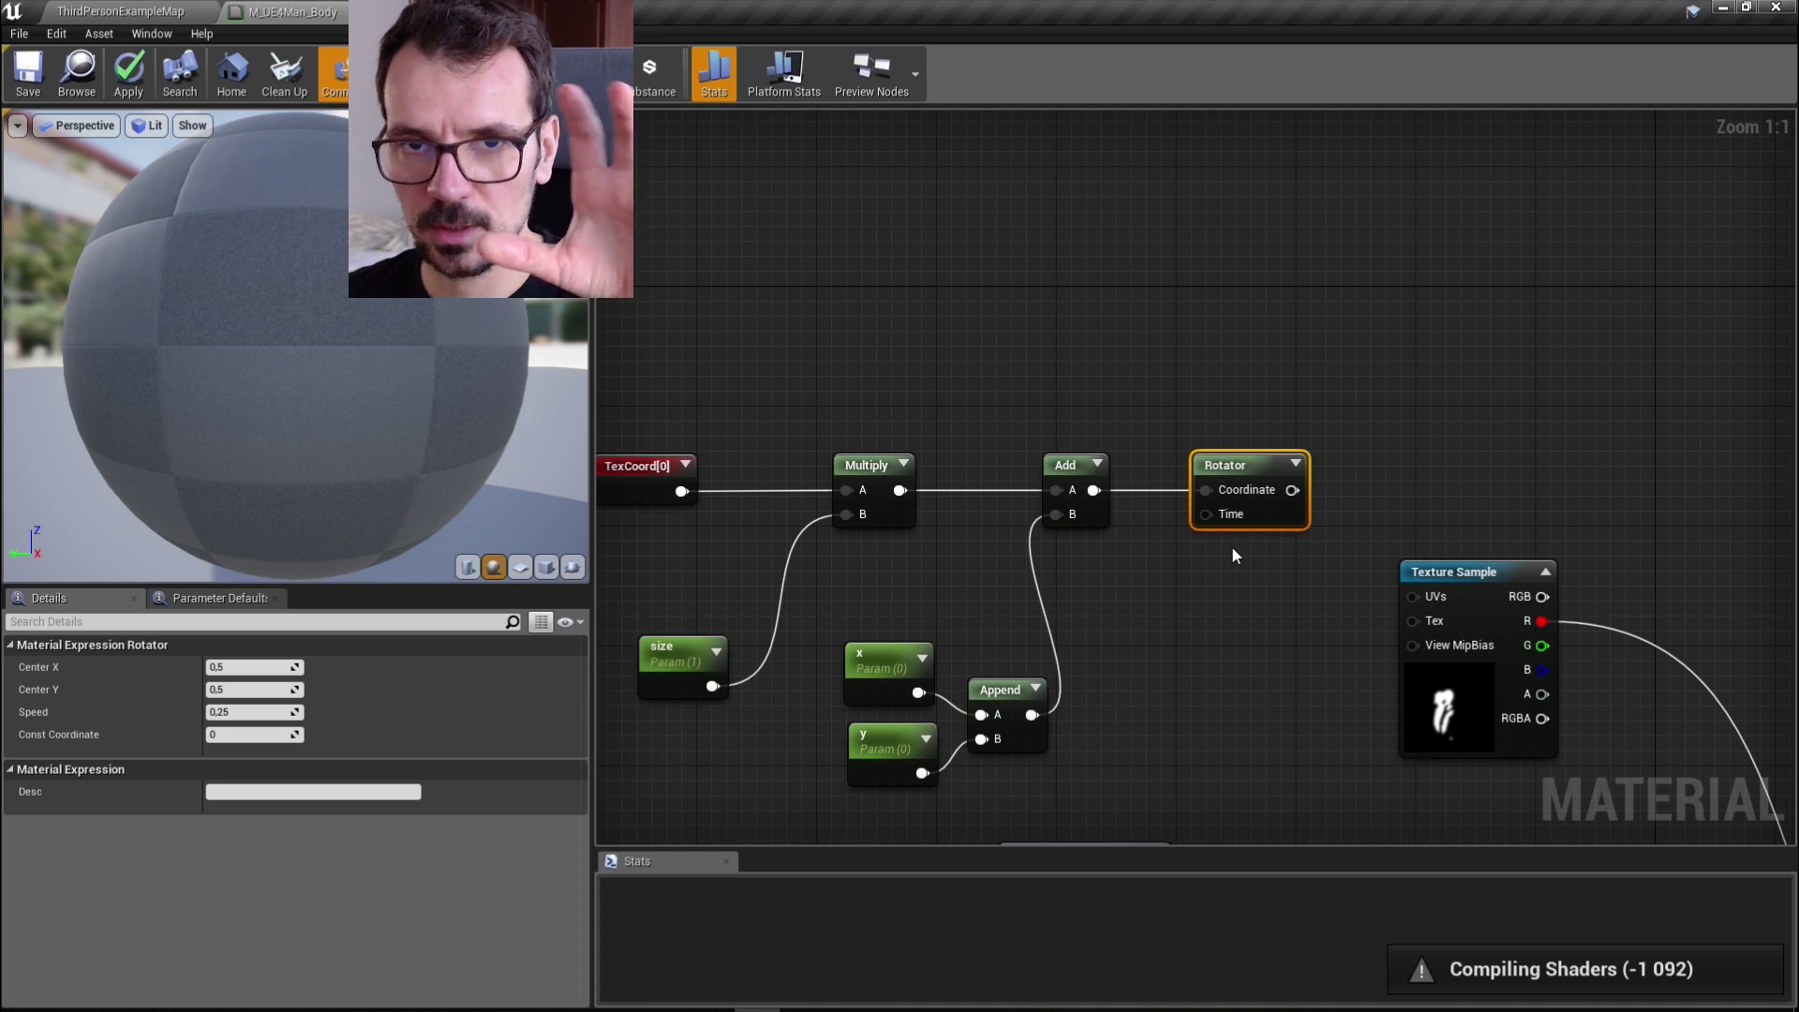
Create a scalar parameter named Rotation below the Rotator node and wire it into the Time input
{"action": "right_click_drag", "start_coordinate": [1233, 554], "coordinate": [1216, 559]}
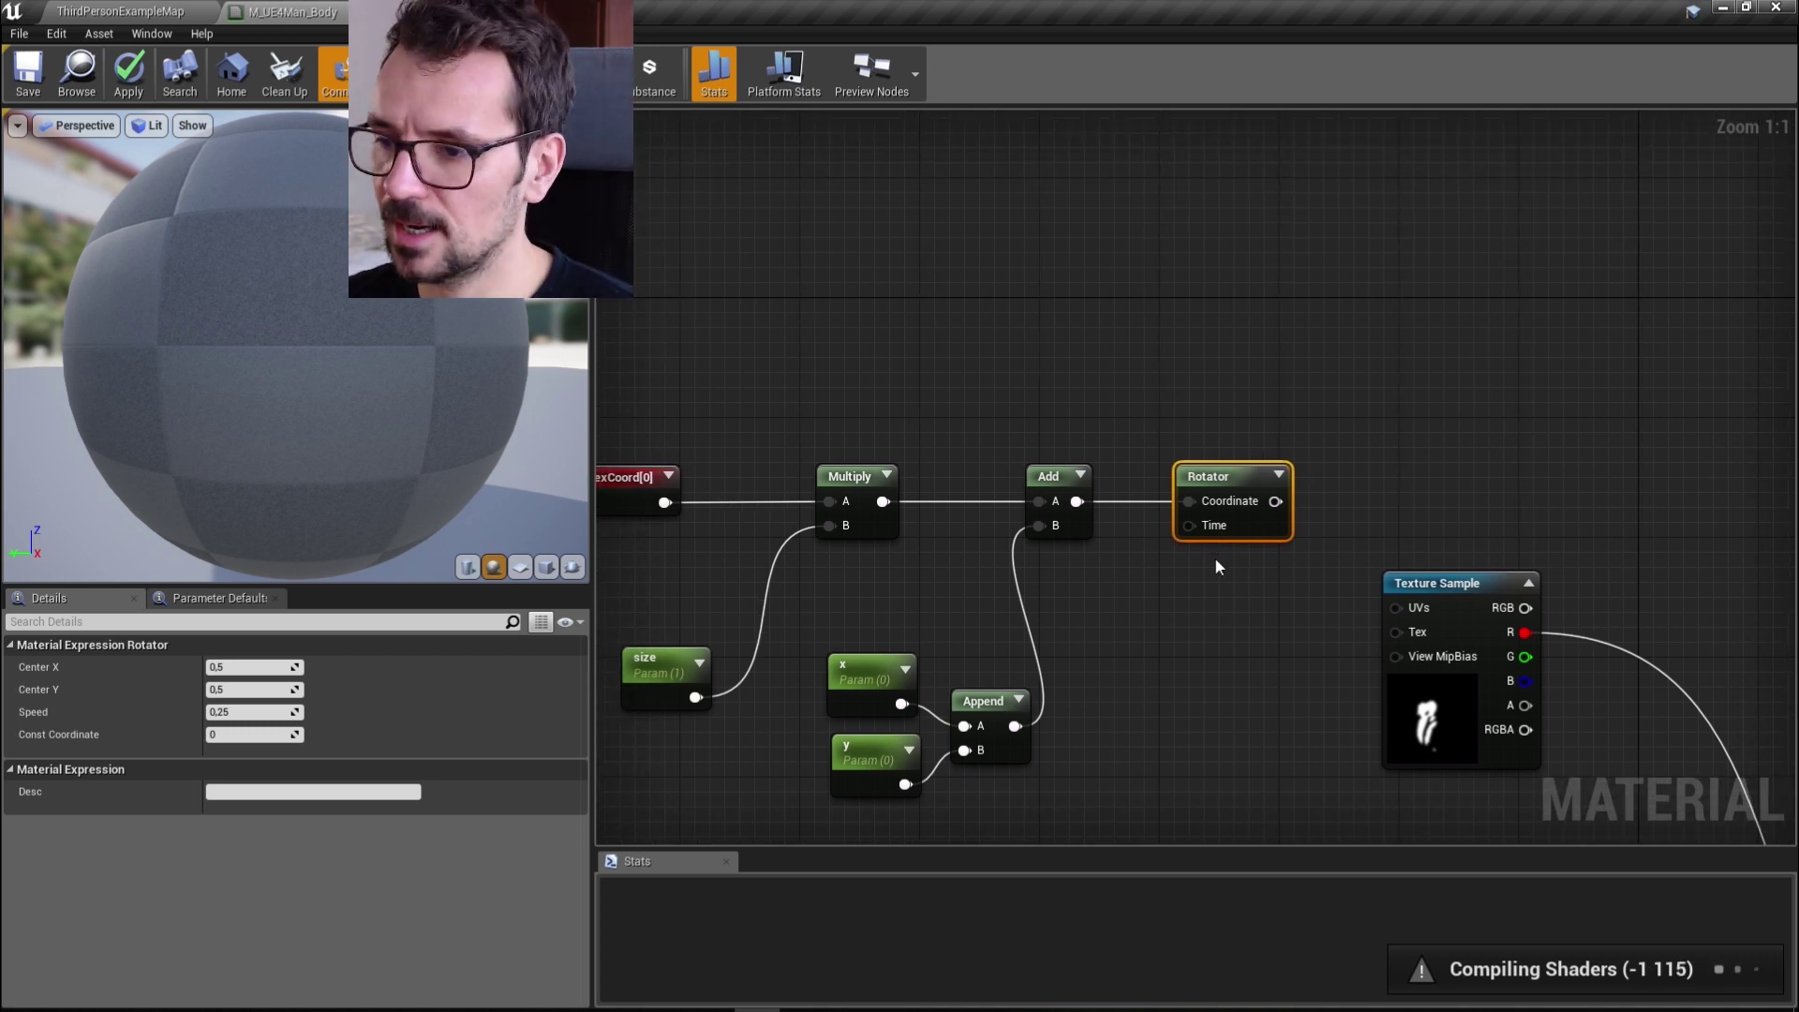
{"action": "left_click", "coordinate": [1162, 621]}
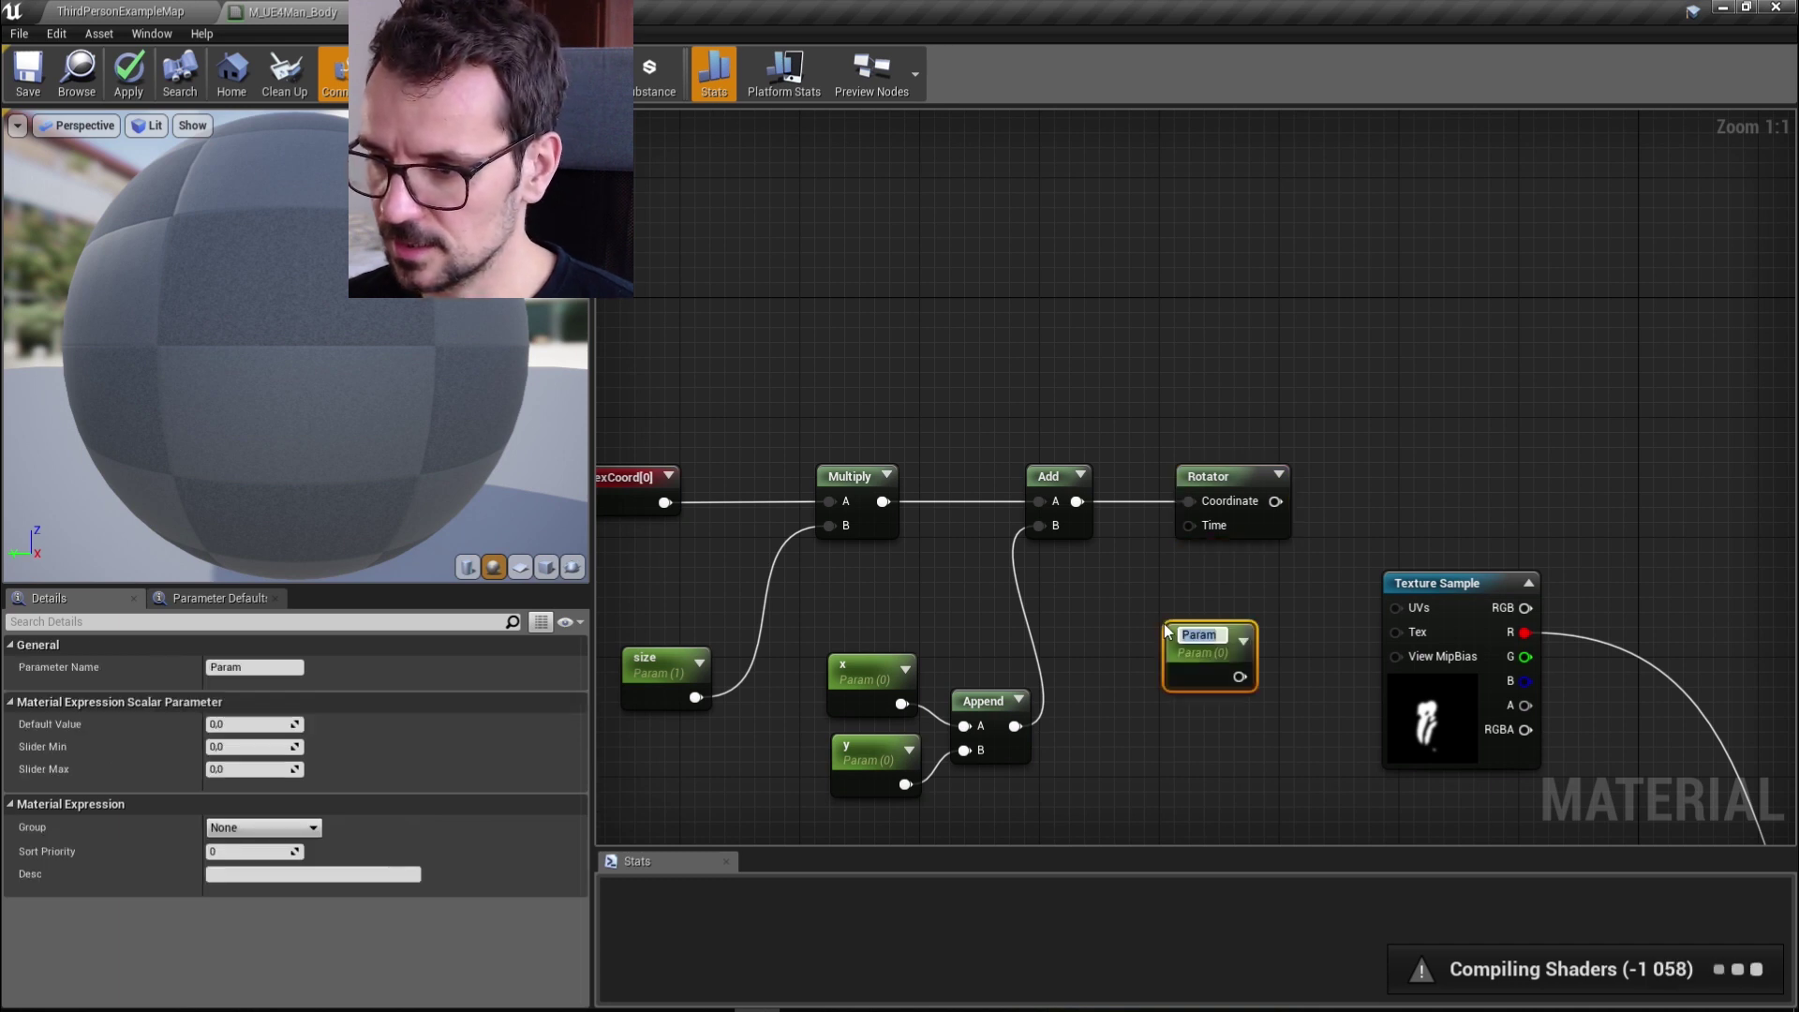
{"action": "type", "text": "Rotation"}
{"action": "left_click", "coordinate": [1183, 611]}
{"action": "left_click_drag", "start_coordinate": [1253, 671], "coordinate": [1208, 525]}
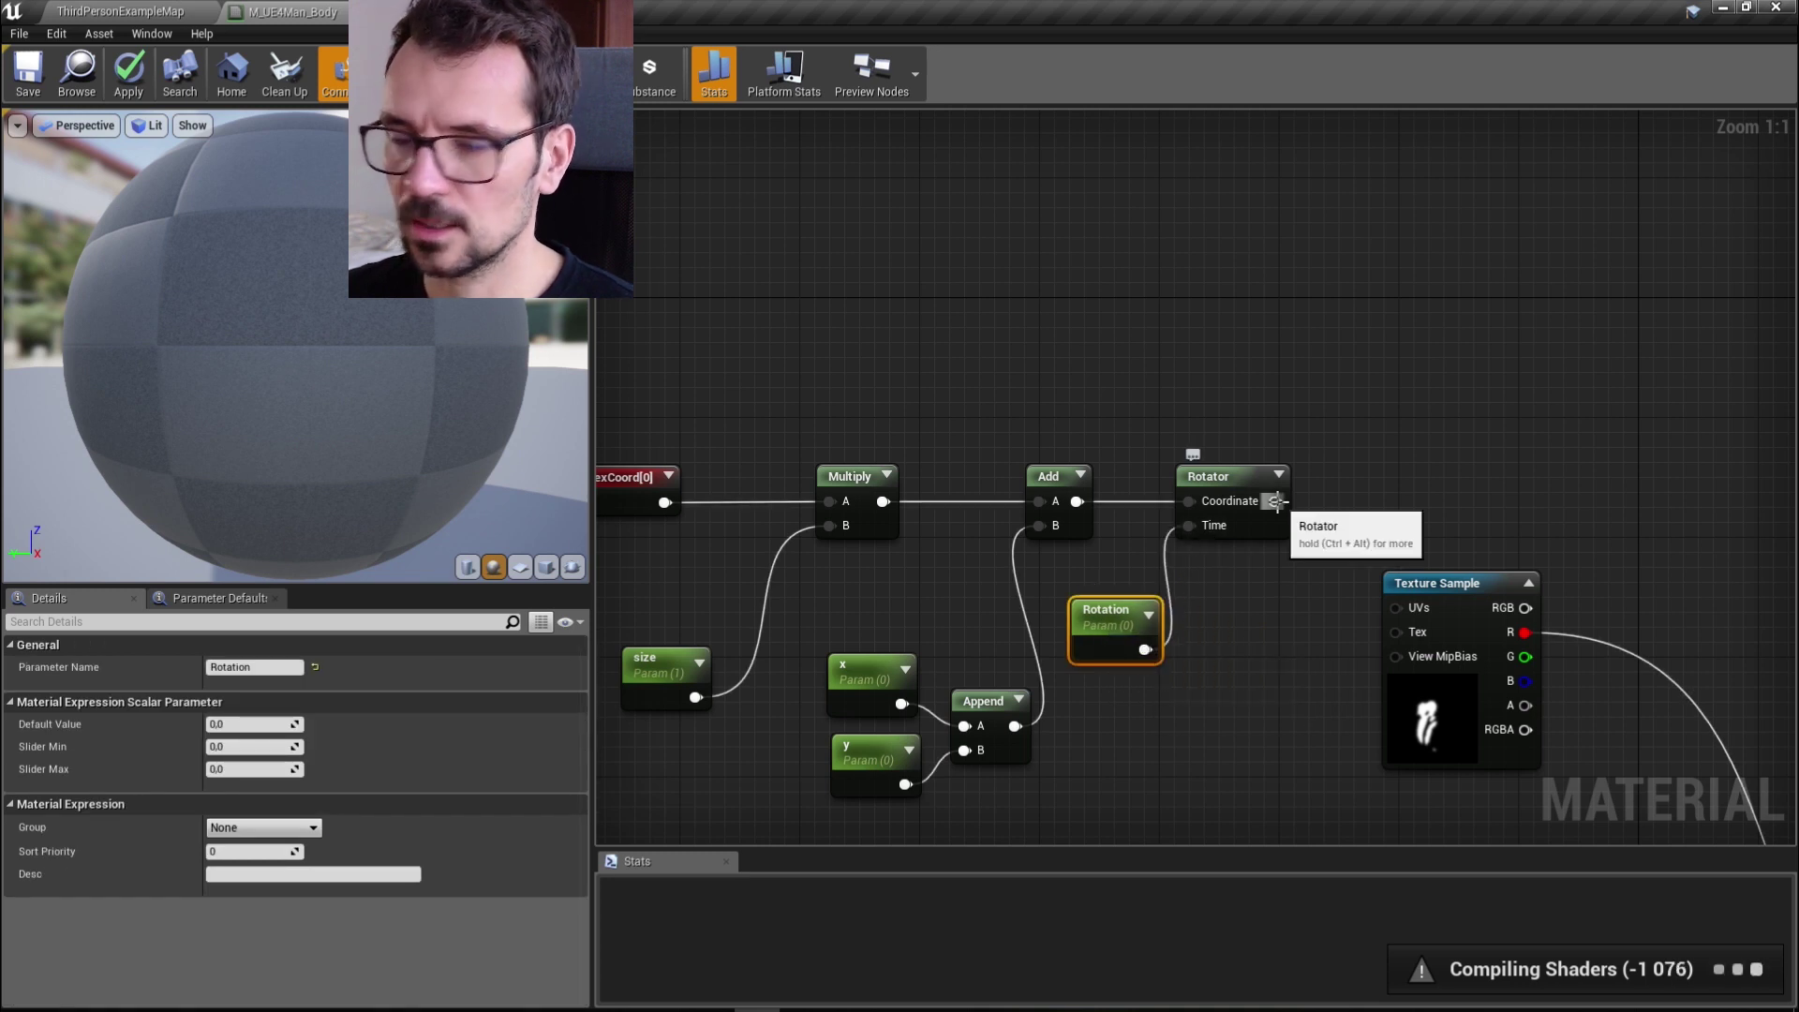
Connect the Rotator output to the UVs input of the Texture Sample, then apply and save the material
{"action": "left_click_drag", "start_coordinate": [1277, 501], "coordinate": [1394, 609]}
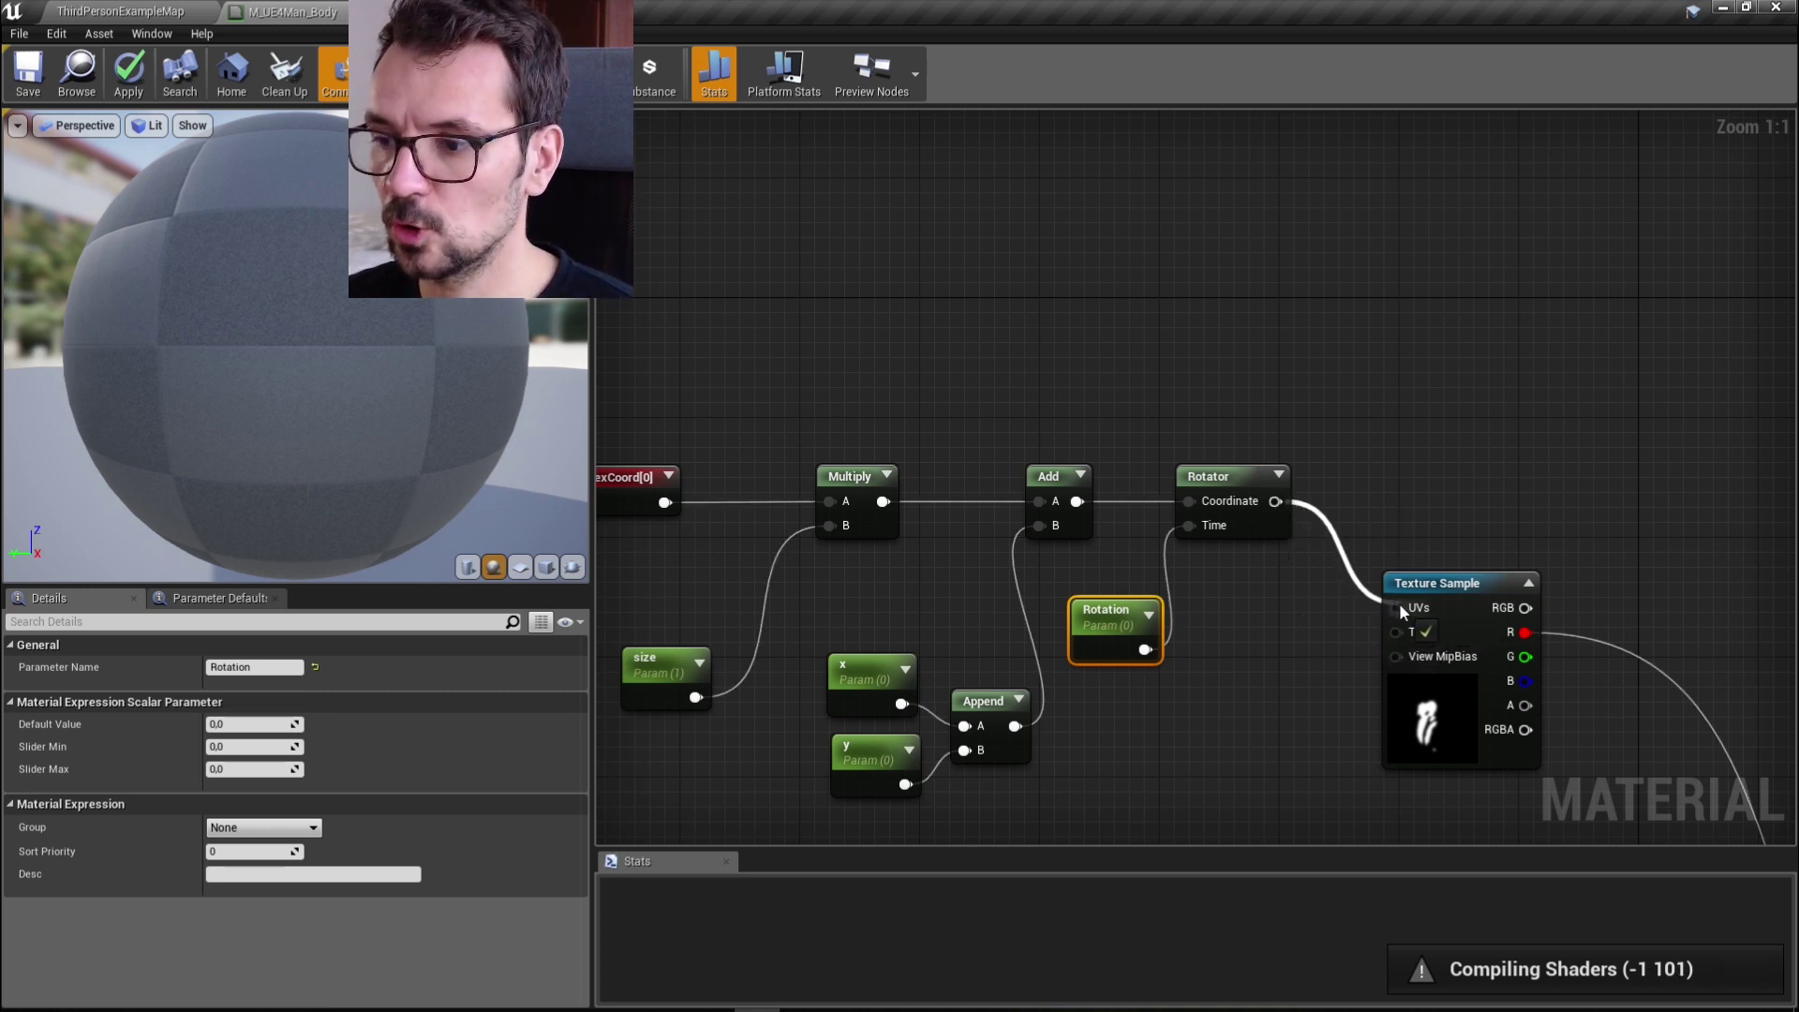
{"action": "scroll", "coordinate": [1374, 407], "scroll_direction": "down", "scroll_amount": 2}
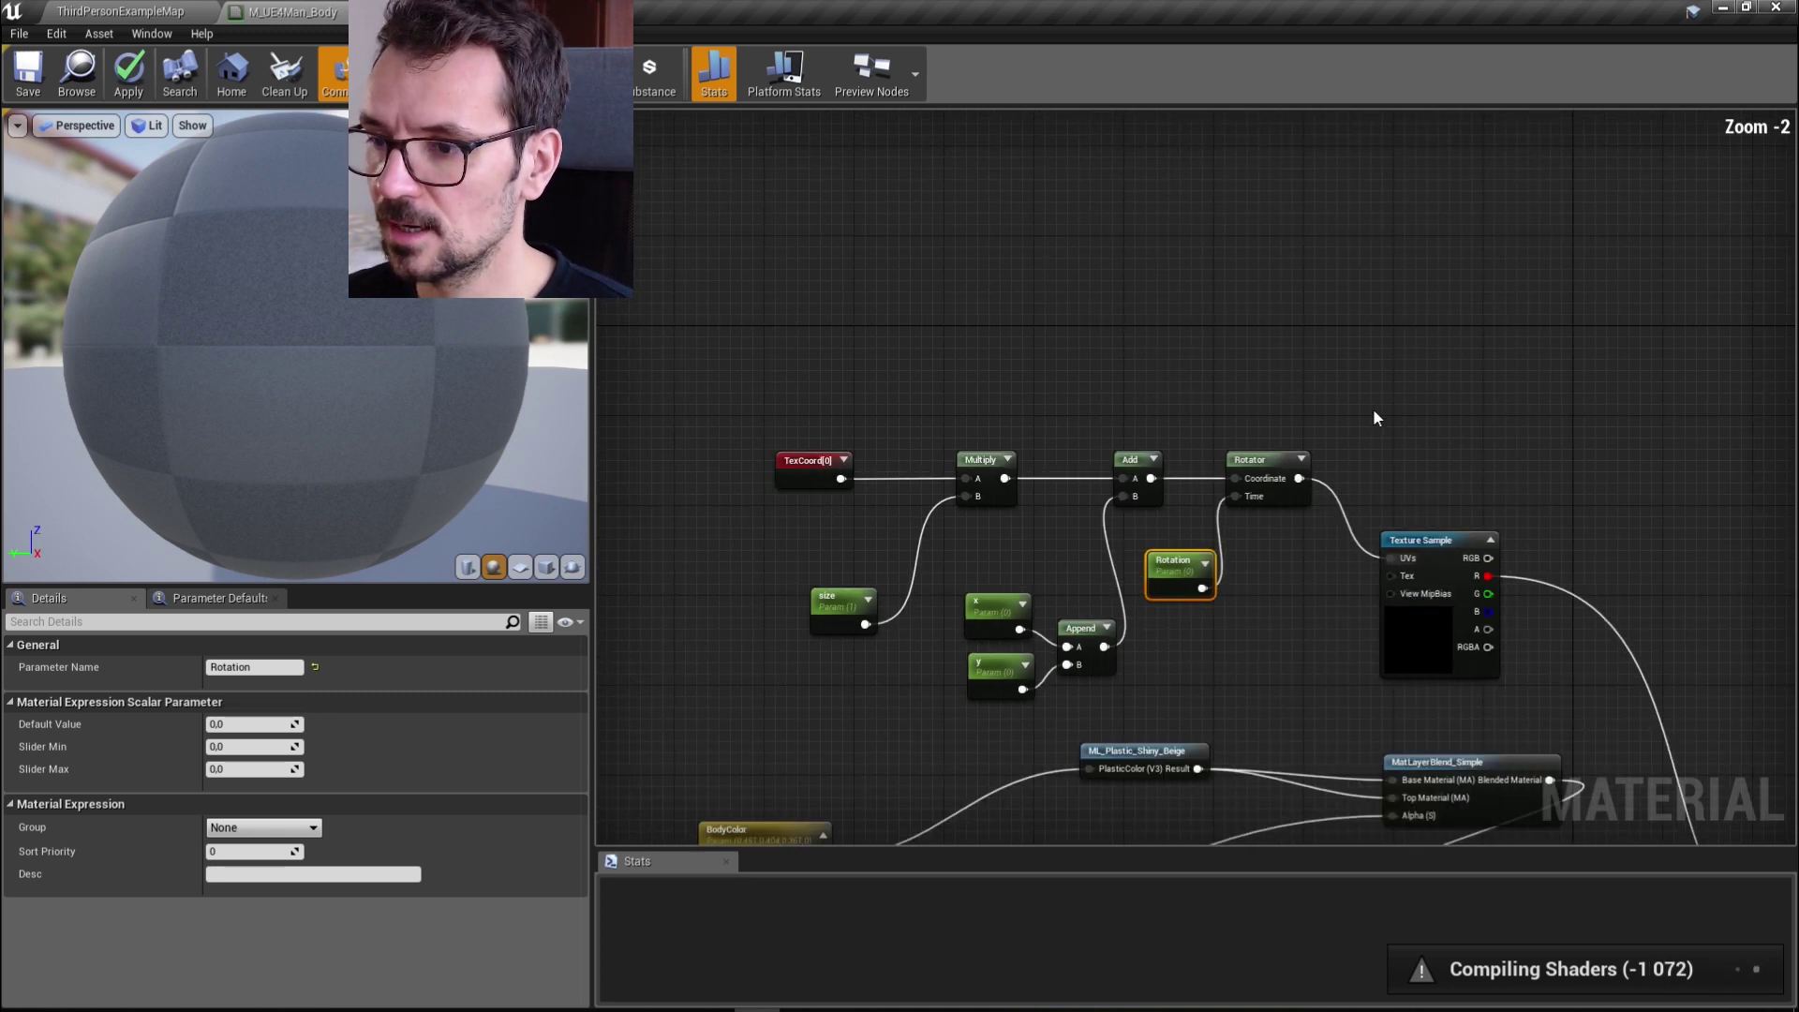
{"action": "left_click", "coordinate": [132, 83]}
{"action": "left_click", "coordinate": [28, 73]}
In the M_UE4Man_Body_Inst material instance, enable the overrides for Rotation, size, x and y
{"action": "left_click", "coordinate": [656, 23]}
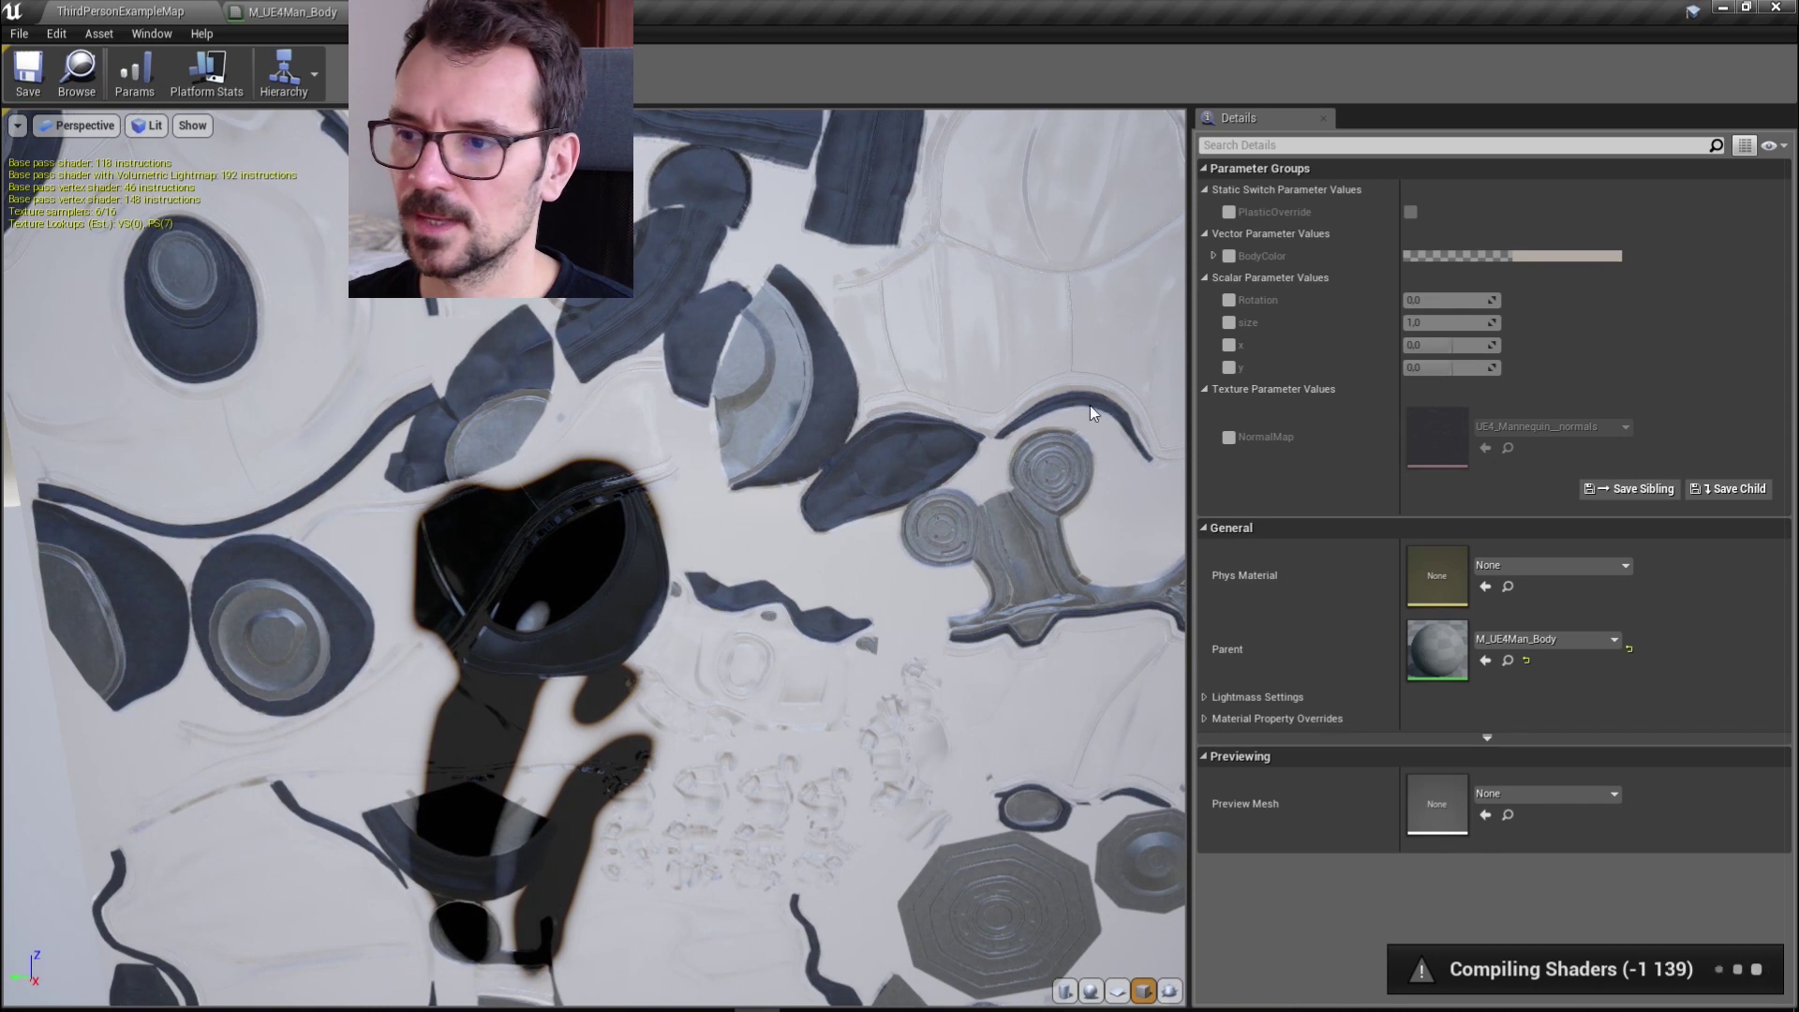
{"action": "left_click", "coordinate": [1229, 301]}
{"action": "left_click", "coordinate": [1229, 322]}
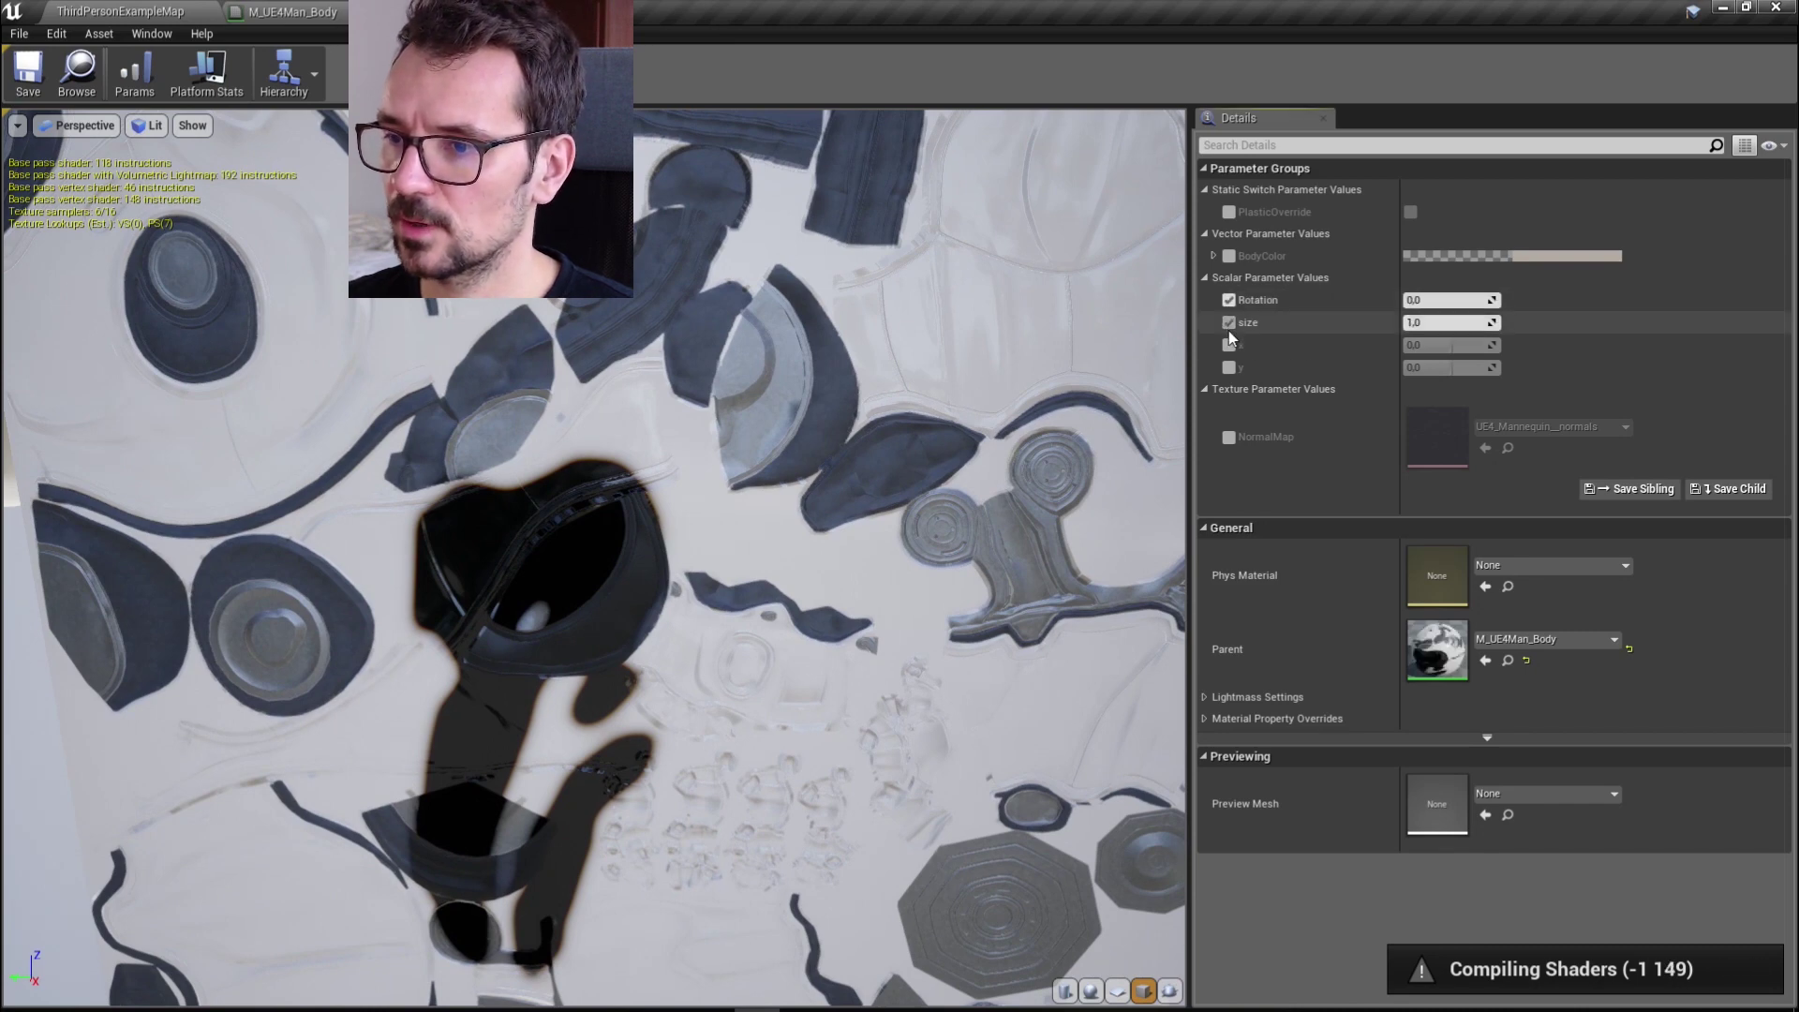
{"action": "left_click", "coordinate": [1229, 345]}
{"action": "left_click", "coordinate": [1229, 367]}
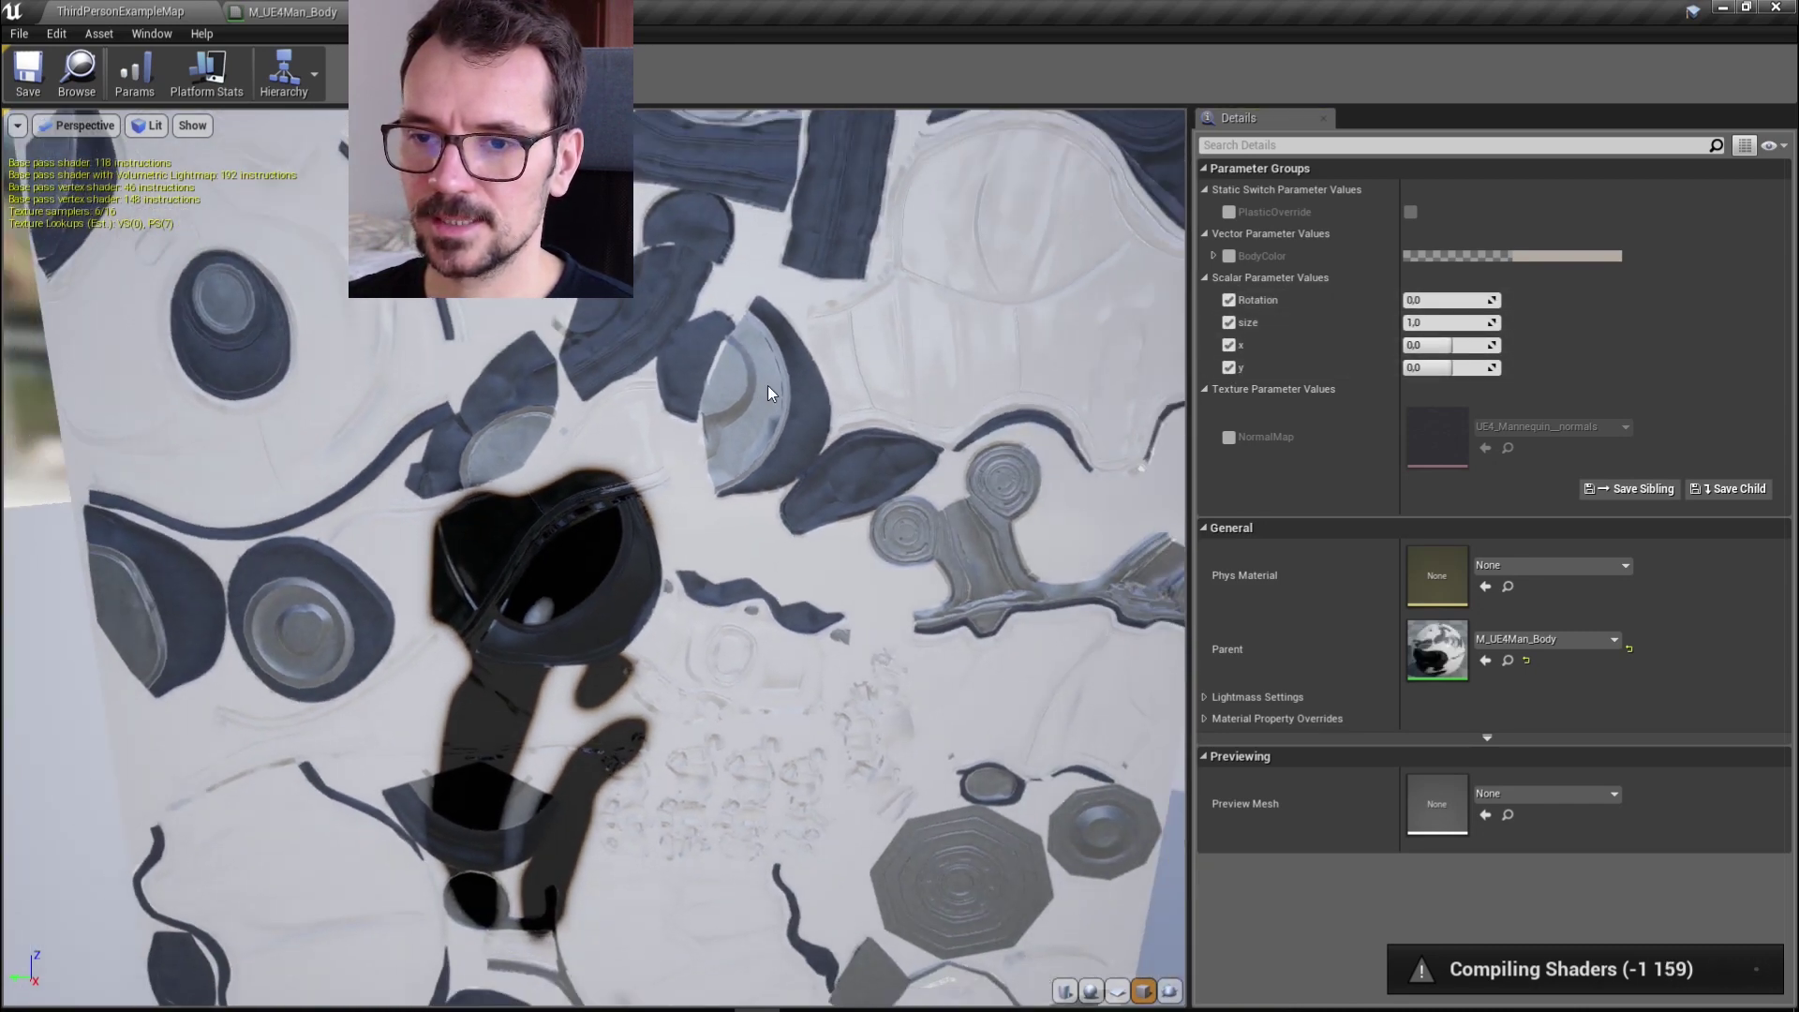
Position the mask with Rotation about -6.14, size 4.0, x about -1.10 and y about 0.34, and save the instance
{"action": "mouse_move", "coordinate": [1448, 300]}
{"action": "left_mouse_down"}
{"action": "mouse_move", "coordinate": [1476, 300]}
{"action": "mouse_move", "coordinate": [1422, 300]}
{"action": "mouse_move", "coordinate": [1467, 323]}
{"action": "left_mouse_up"}
{"action": "left_click_drag", "start_coordinate": [717, 365], "coordinate": [777, 478]}
{"action": "right_click_drag", "start_coordinate": [778, 478], "coordinate": [701, 463]}
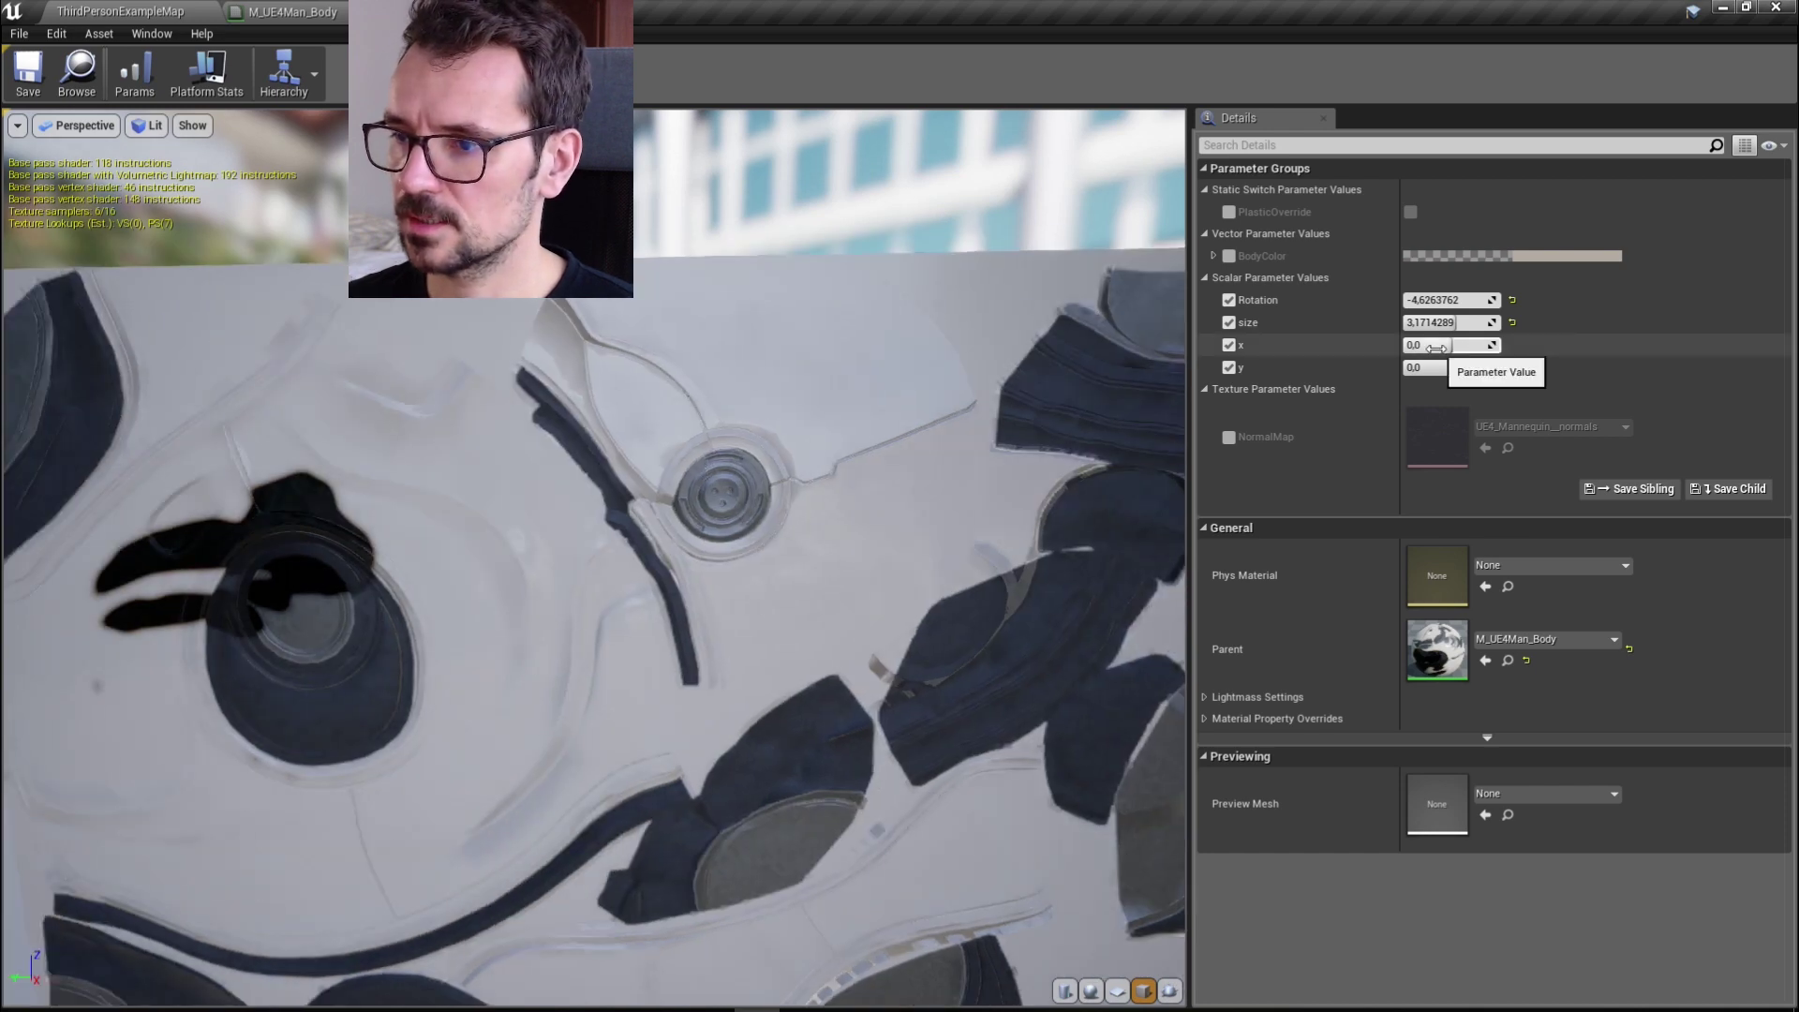
{"action": "left_click_drag", "start_coordinate": [1434, 345], "coordinate": [1462, 368]}
{"action": "left_click_drag", "start_coordinate": [1452, 300], "coordinate": [1425, 300]}
{"action": "left_click", "coordinate": [1449, 321]}
{"action": "type", "text": "4.0"}
{"action": "key", "text": "Return"}
{"action": "left_click_drag", "start_coordinate": [1448, 345], "coordinate": [1448, 345]}
{"action": "left_click", "coordinate": [8, 83]}
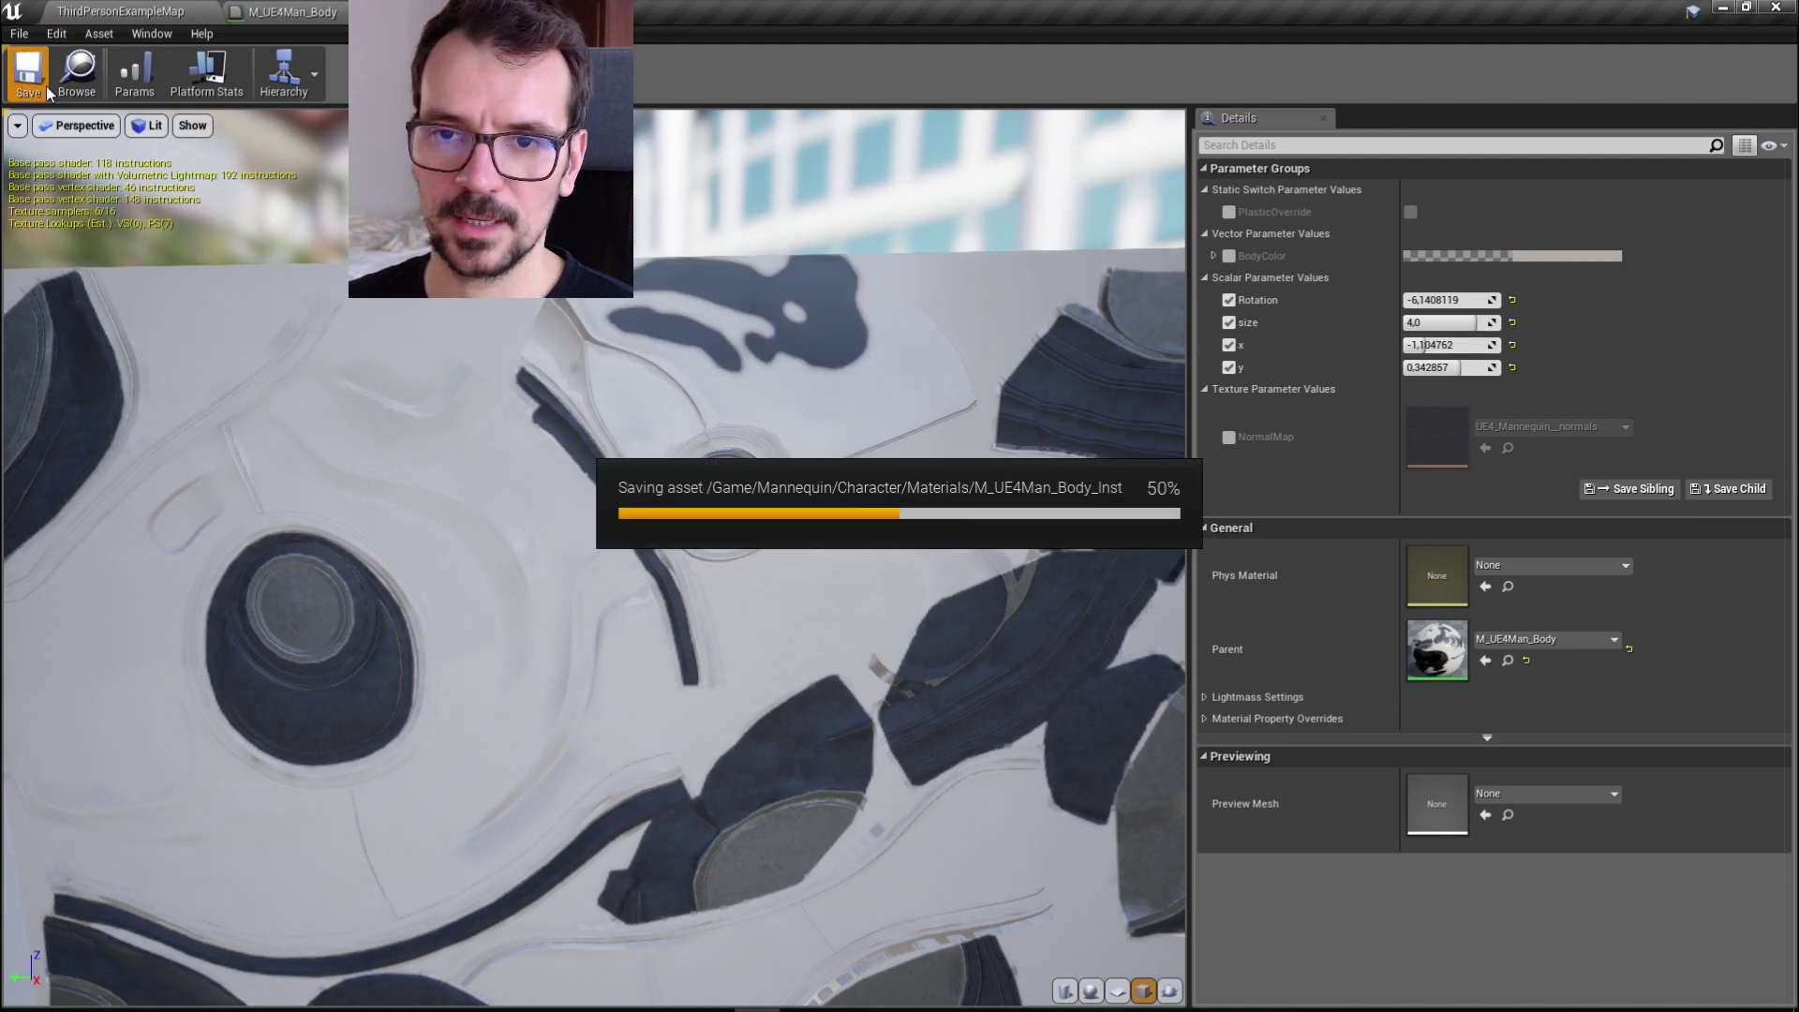
Open the ThirdPersonCharacter blueprint from the level and select its inherited Mesh component
{"action": "left_click", "coordinate": [121, 12]}
{"action": "left_click", "coordinate": [696, 967]}
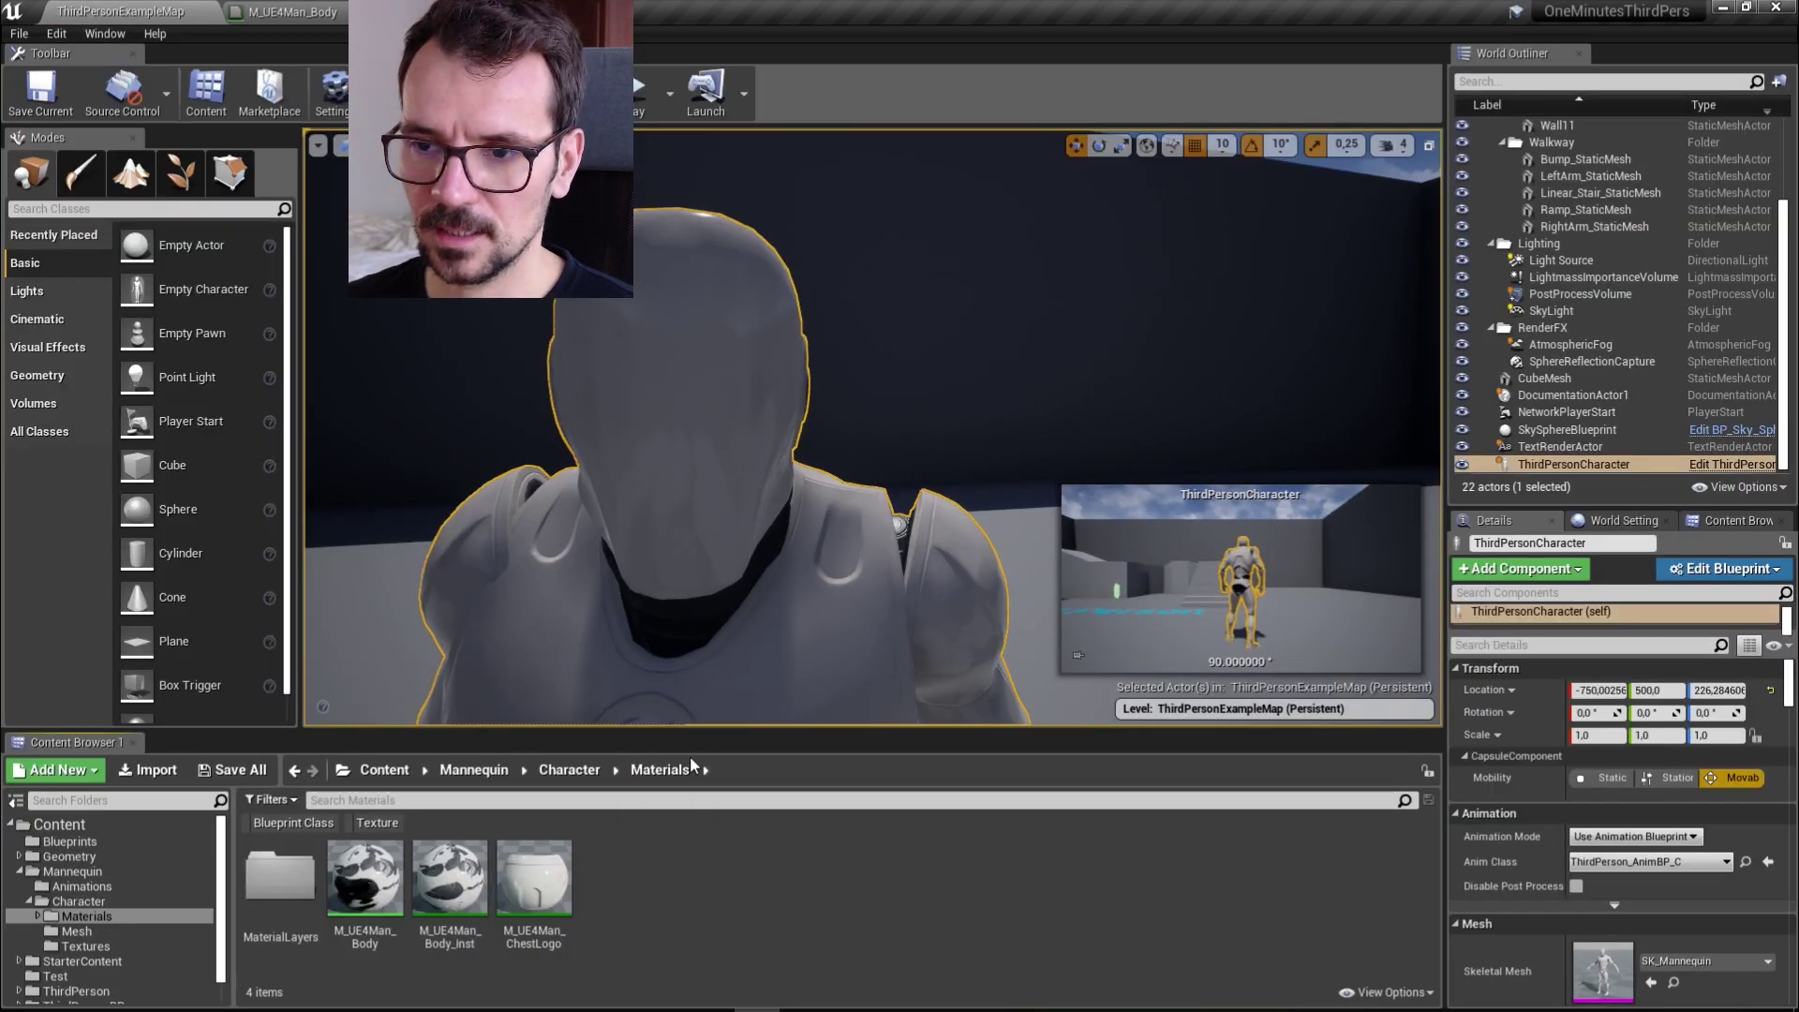
{"action": "left_click", "coordinate": [1721, 467]}
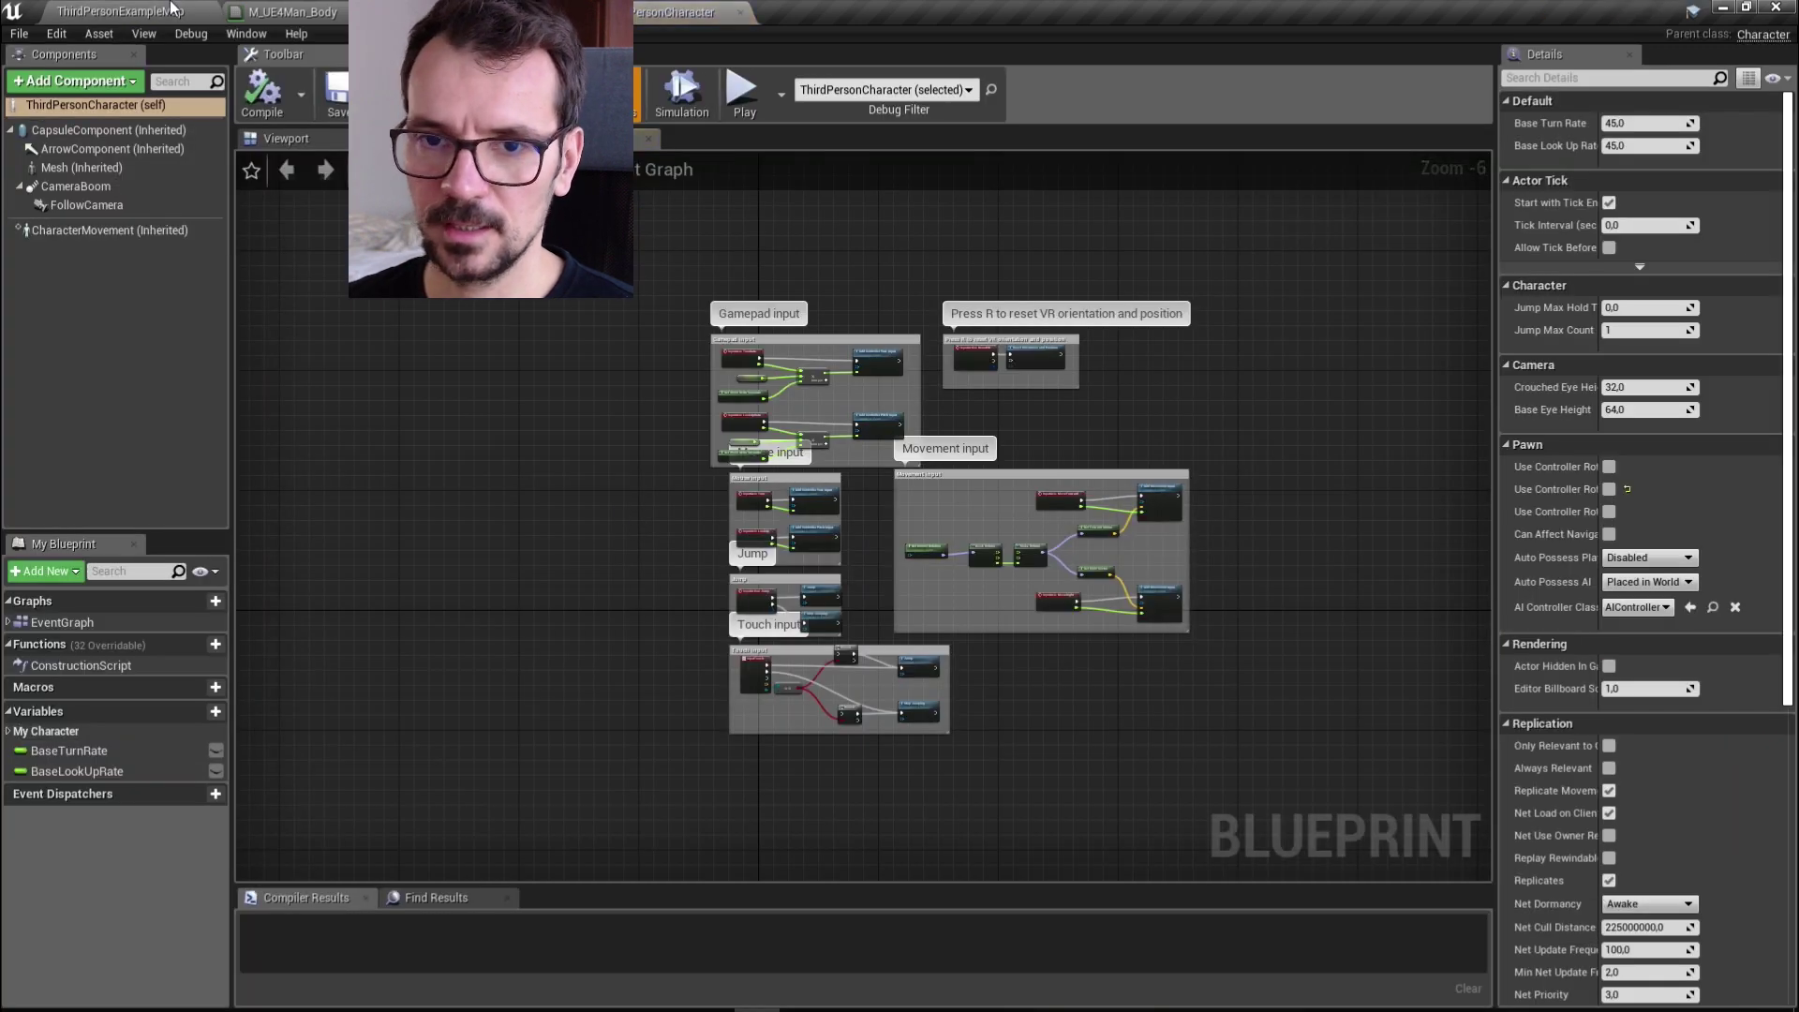
{"action": "left_click", "coordinate": [80, 168]}
Assign M_UE4Man_Body_Inst to the character mesh's Element 0 material slot and return to the level
{"action": "left_click", "coordinate": [211, 9]}
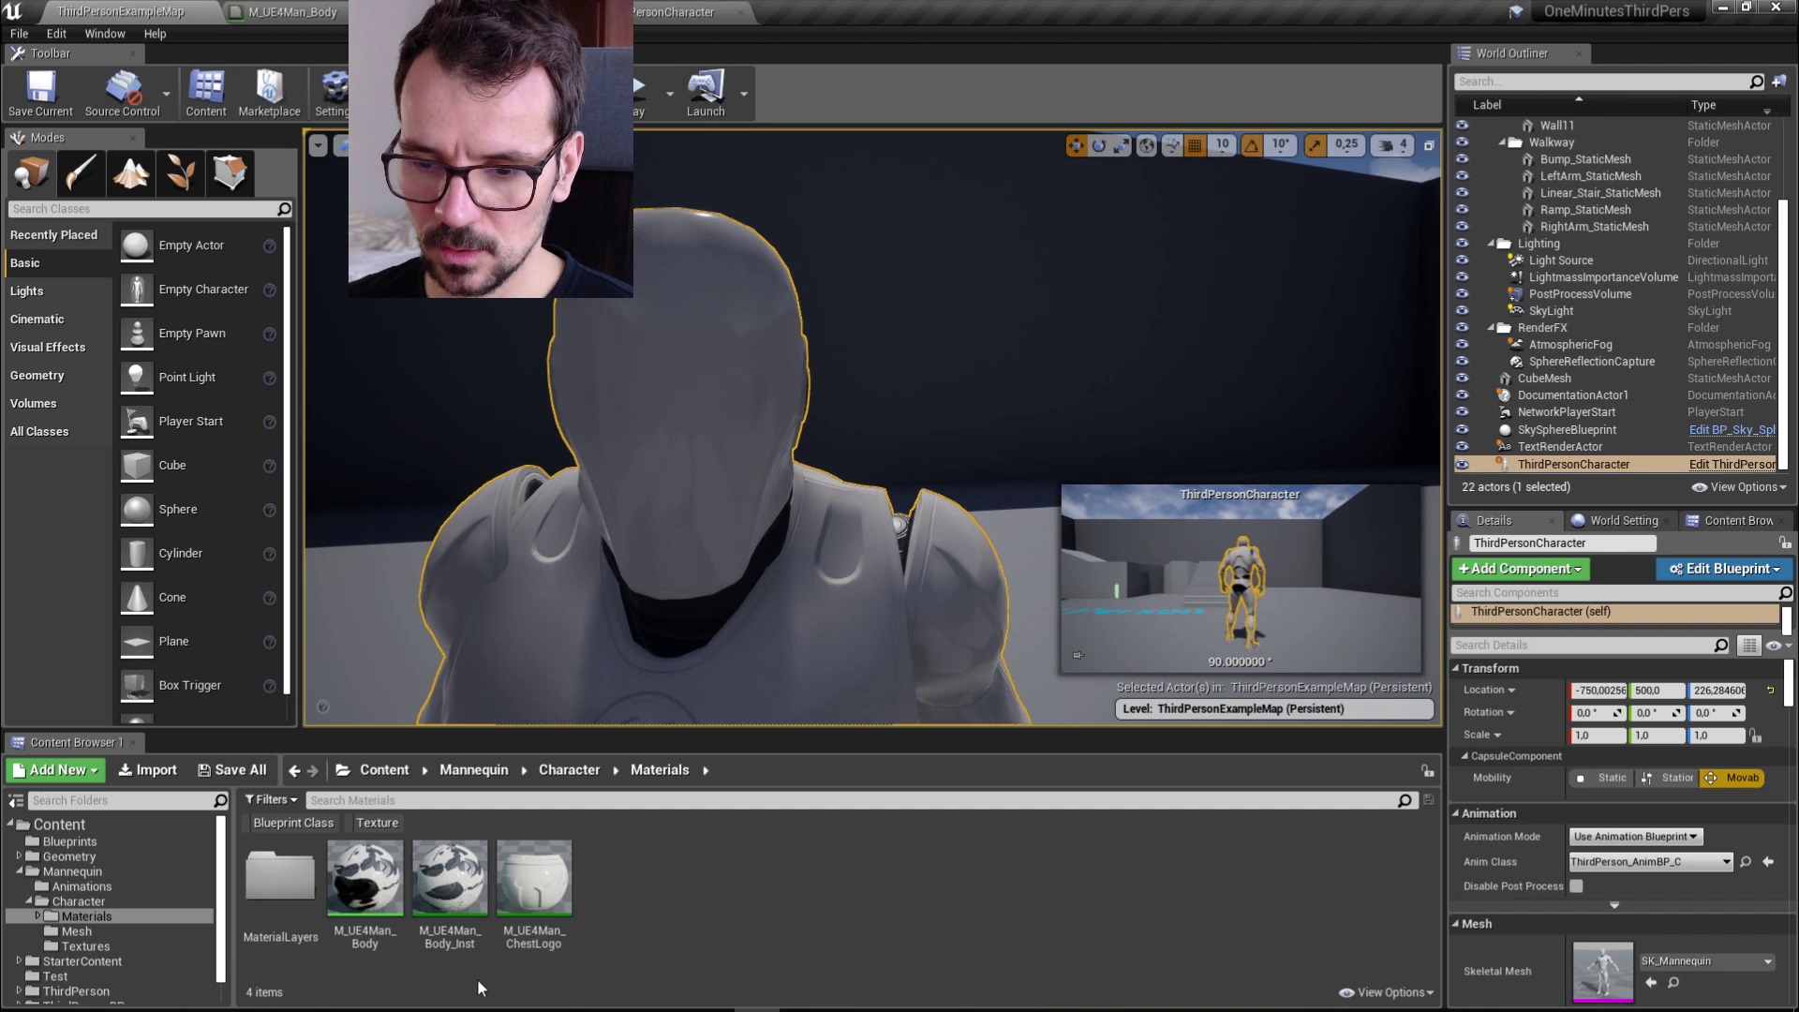
{"action": "left_click", "coordinate": [446, 914]}
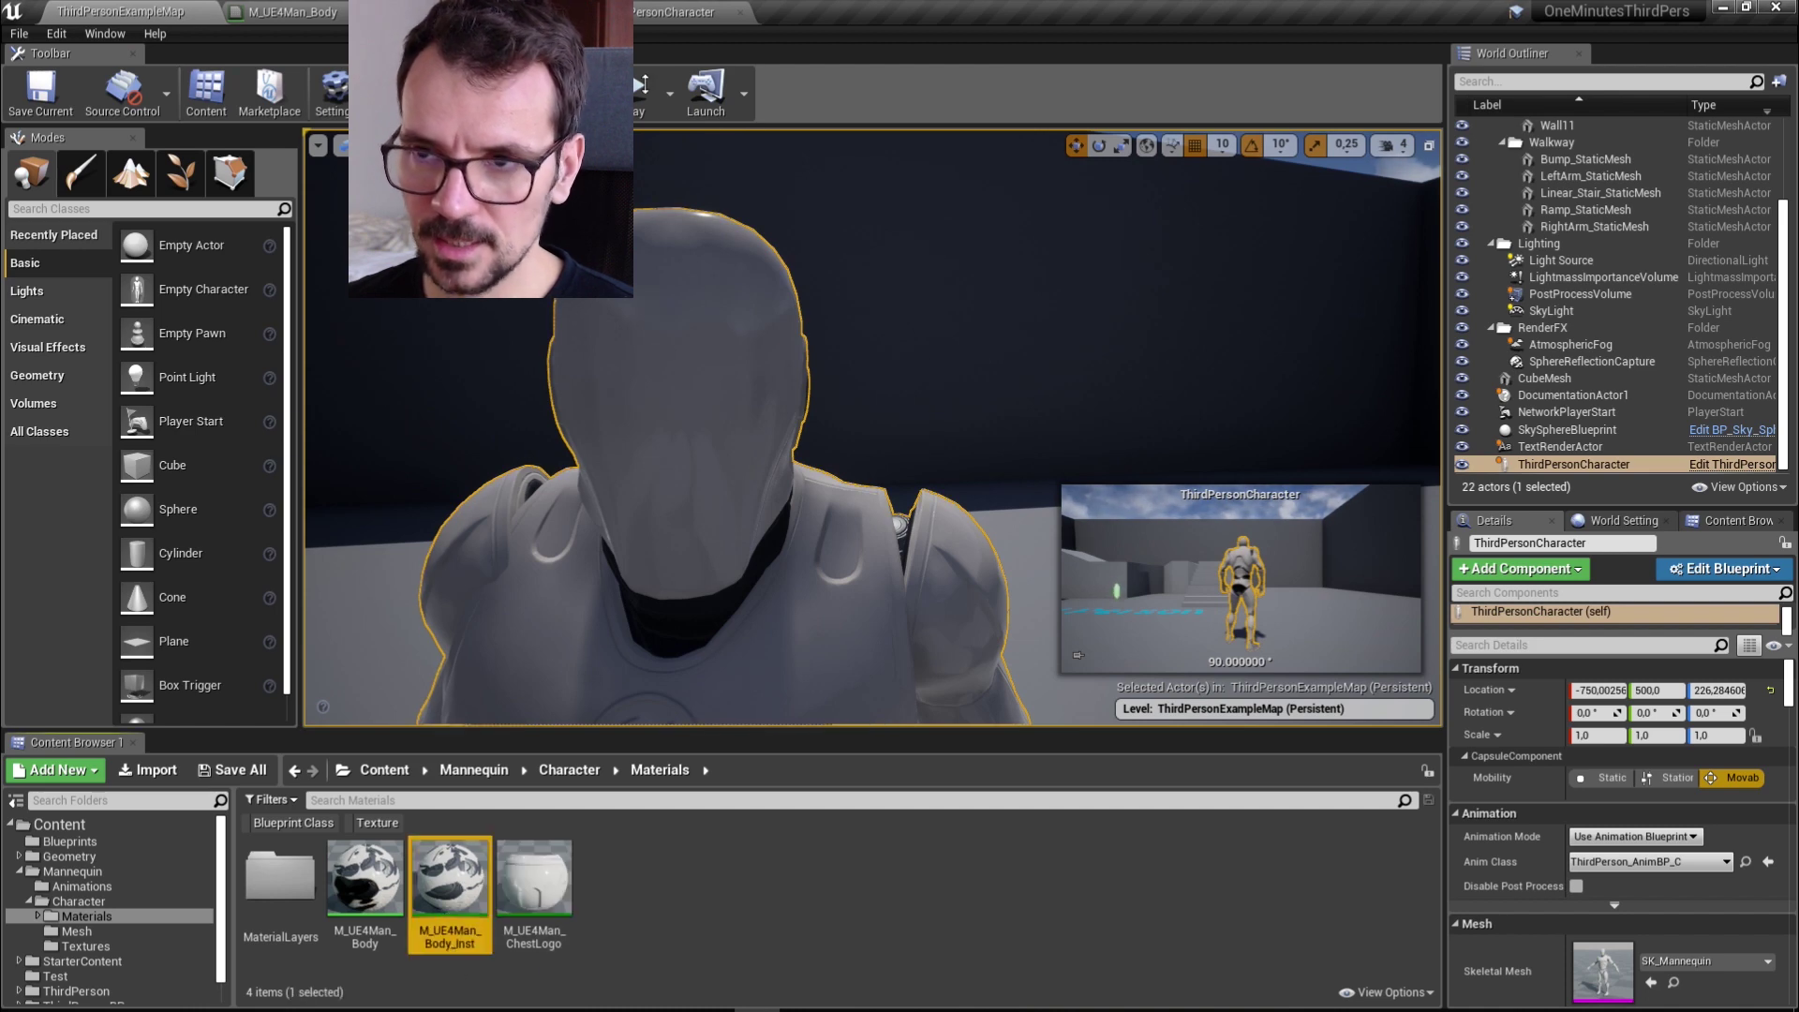
{"action": "left_click", "coordinate": [680, 12]}
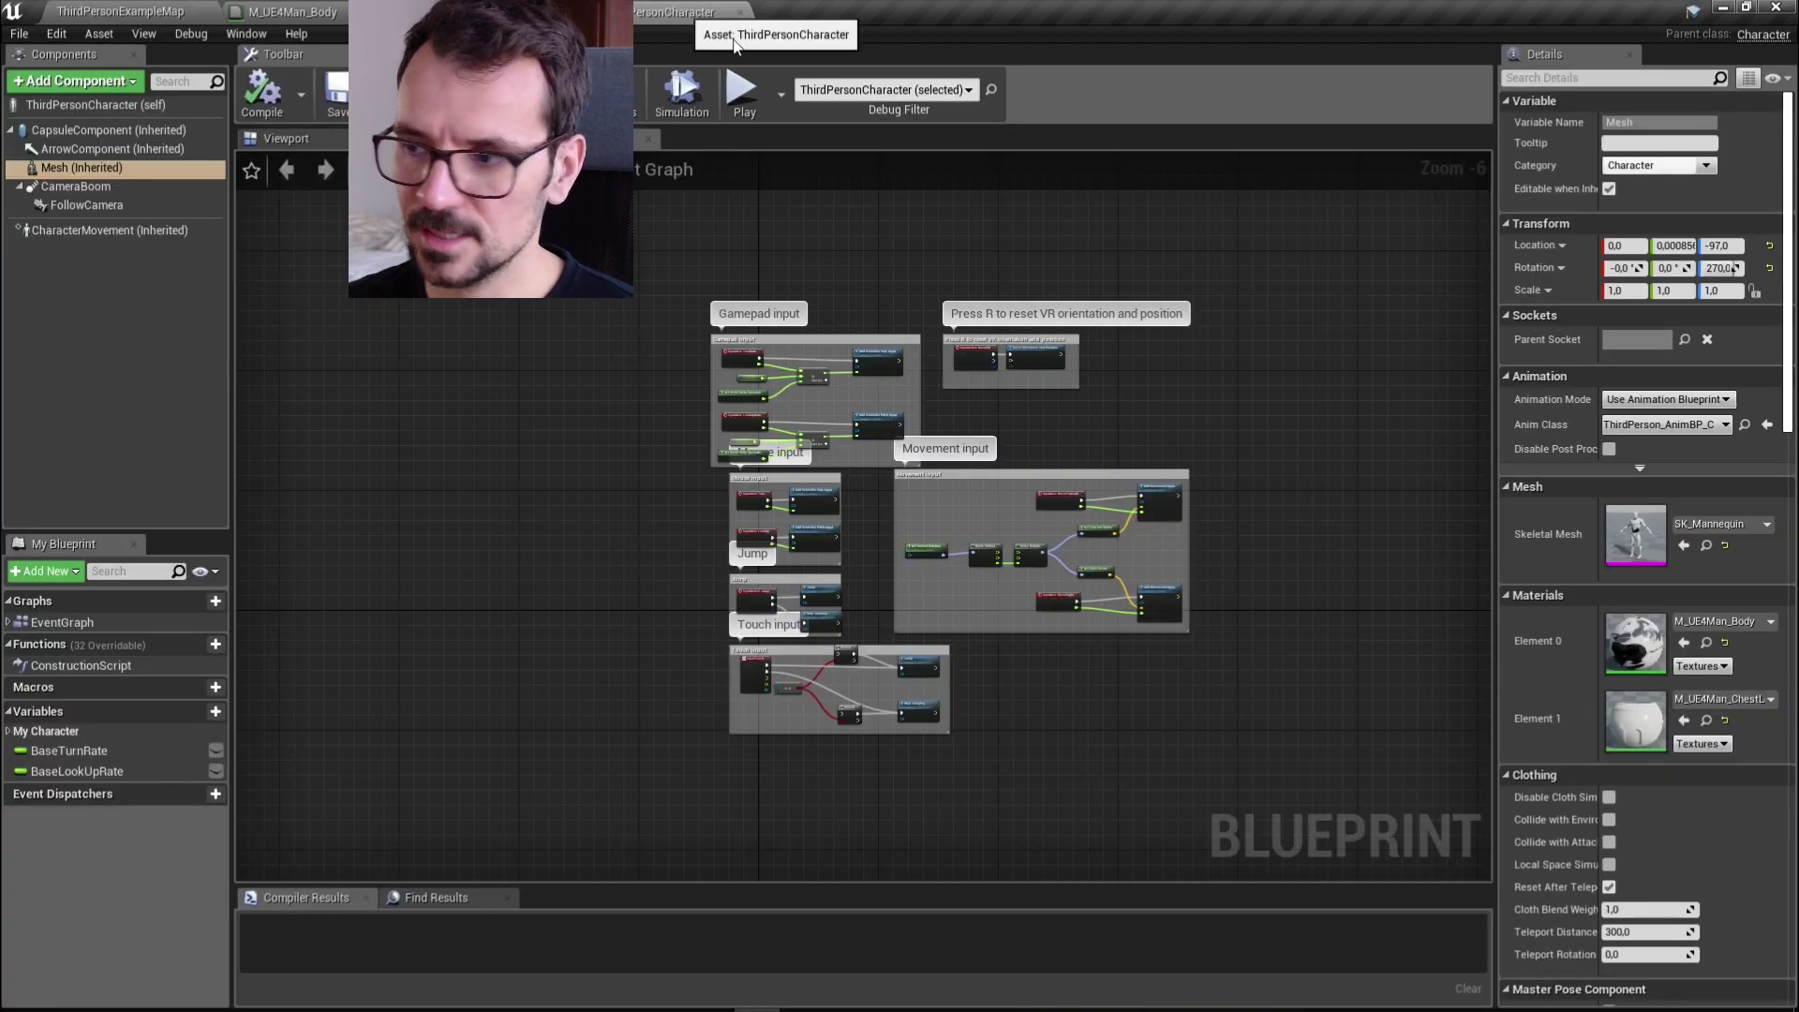
{"action": "left_click", "coordinate": [1684, 643]}
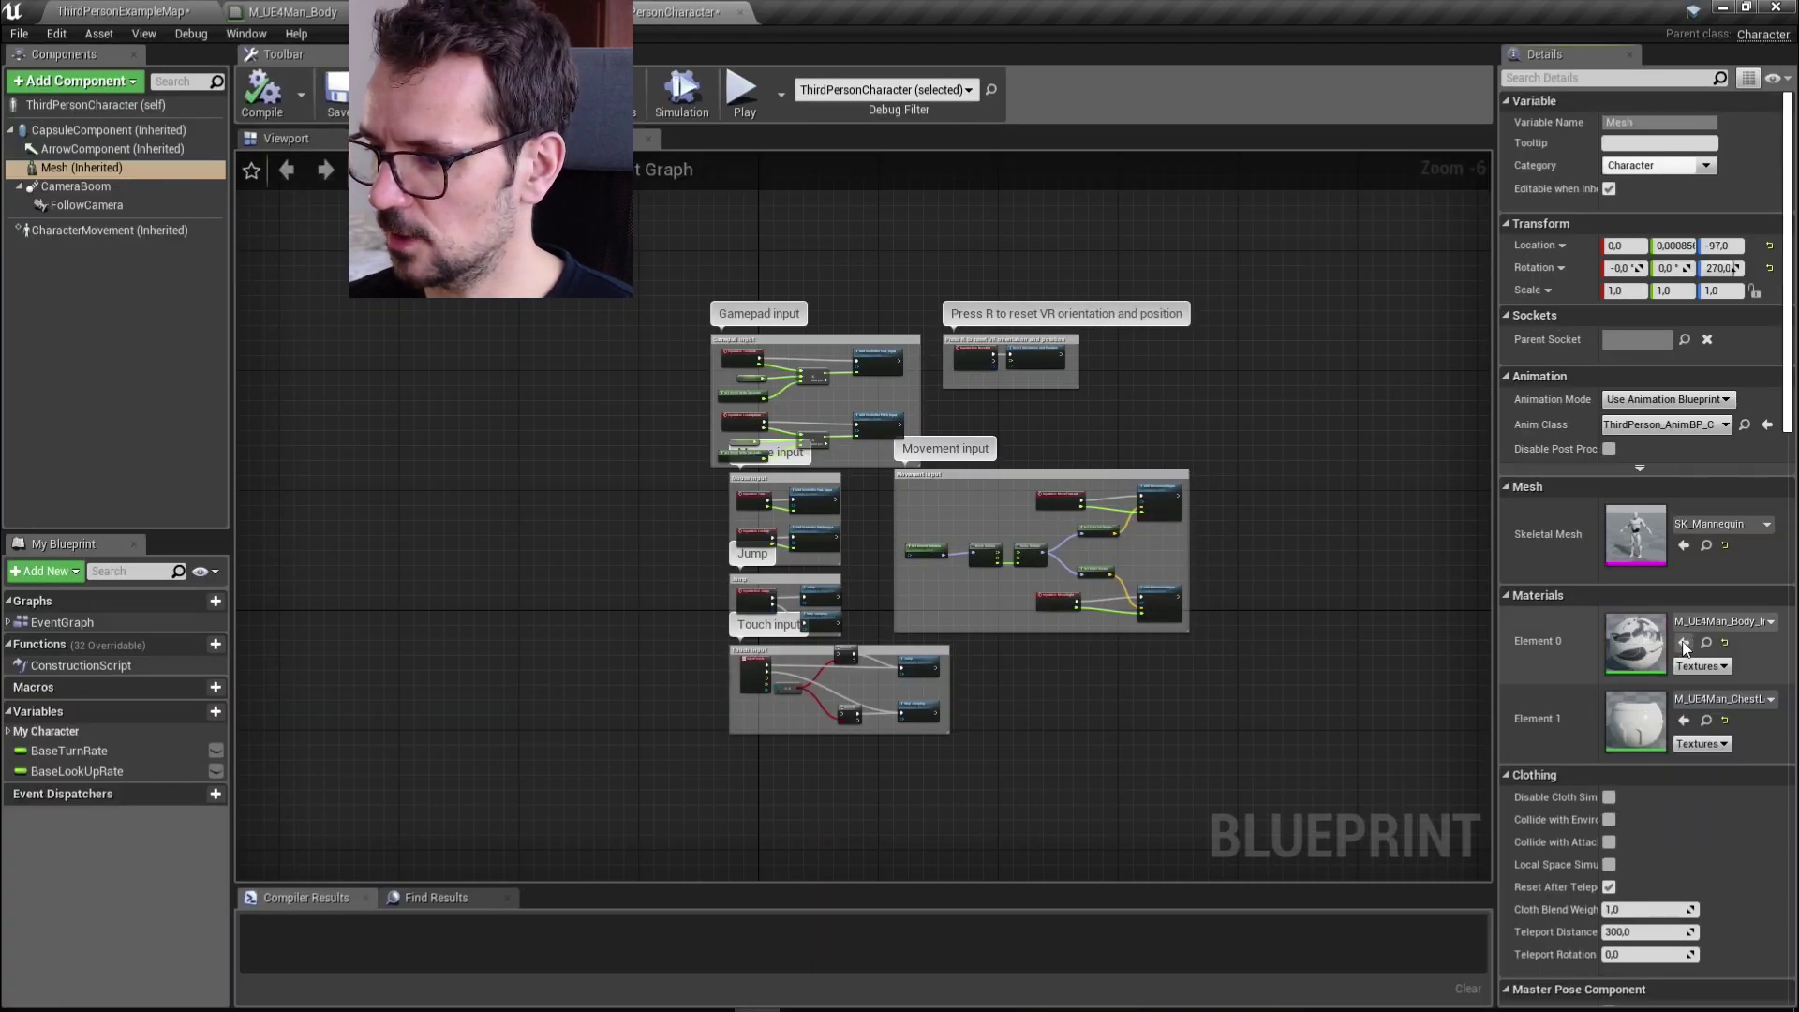
{"action": "left_click", "coordinate": [137, 9]}
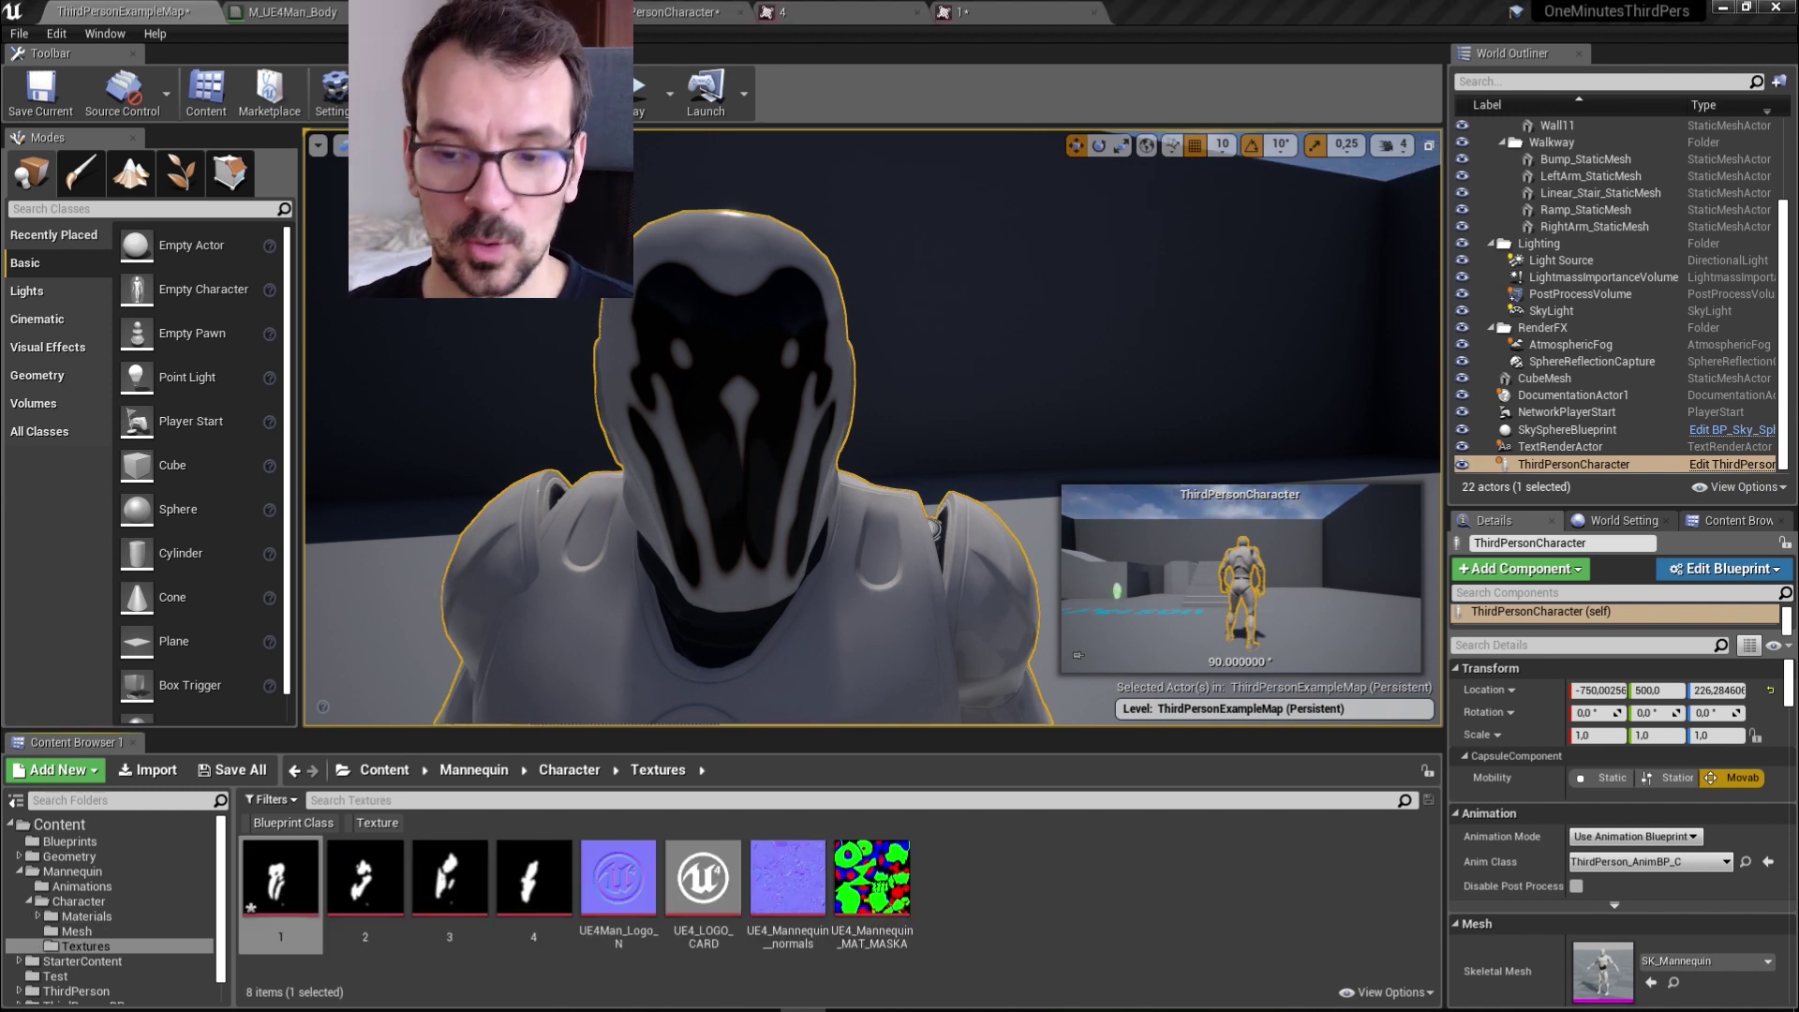
Choose Clamp as mask texture 1's X-axis tiling method, check mask texture 4's tiling settings, and return to the material instance
{"action": "double_click", "coordinate": [273, 911]}
{"action": "left_click", "coordinate": [1476, 539]}
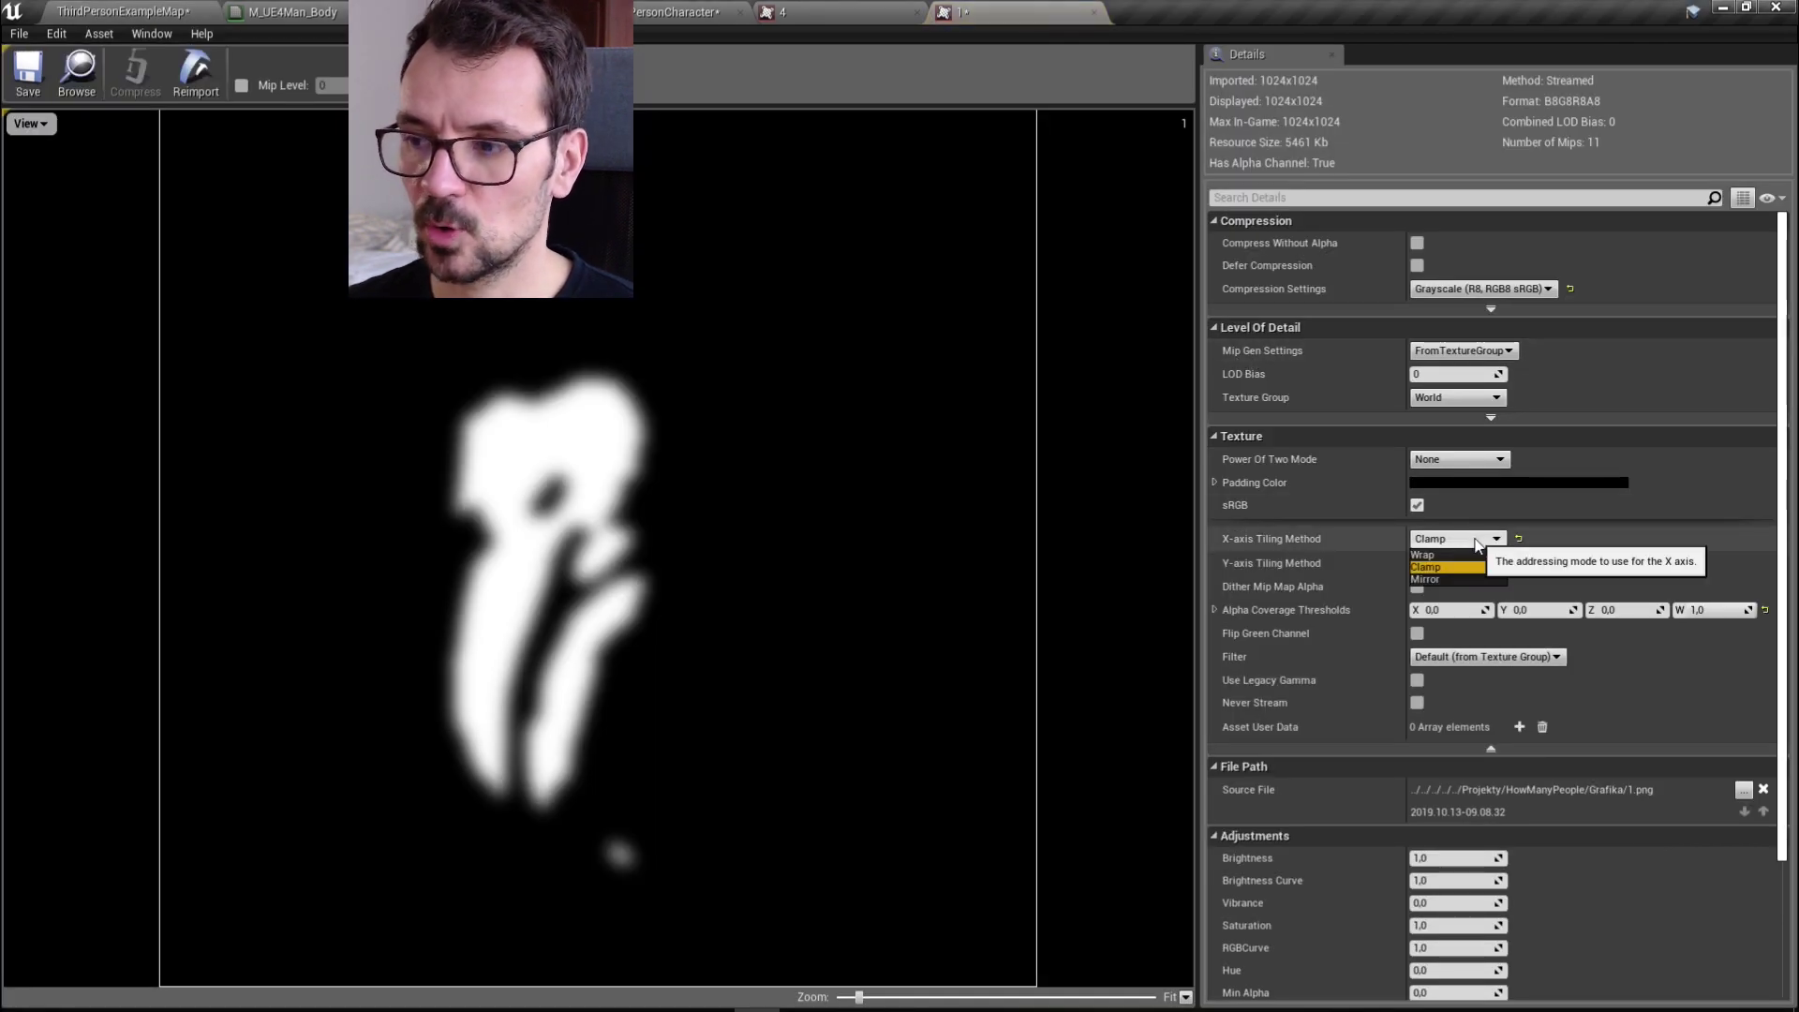
{"action": "left_click", "coordinate": [1434, 567]}
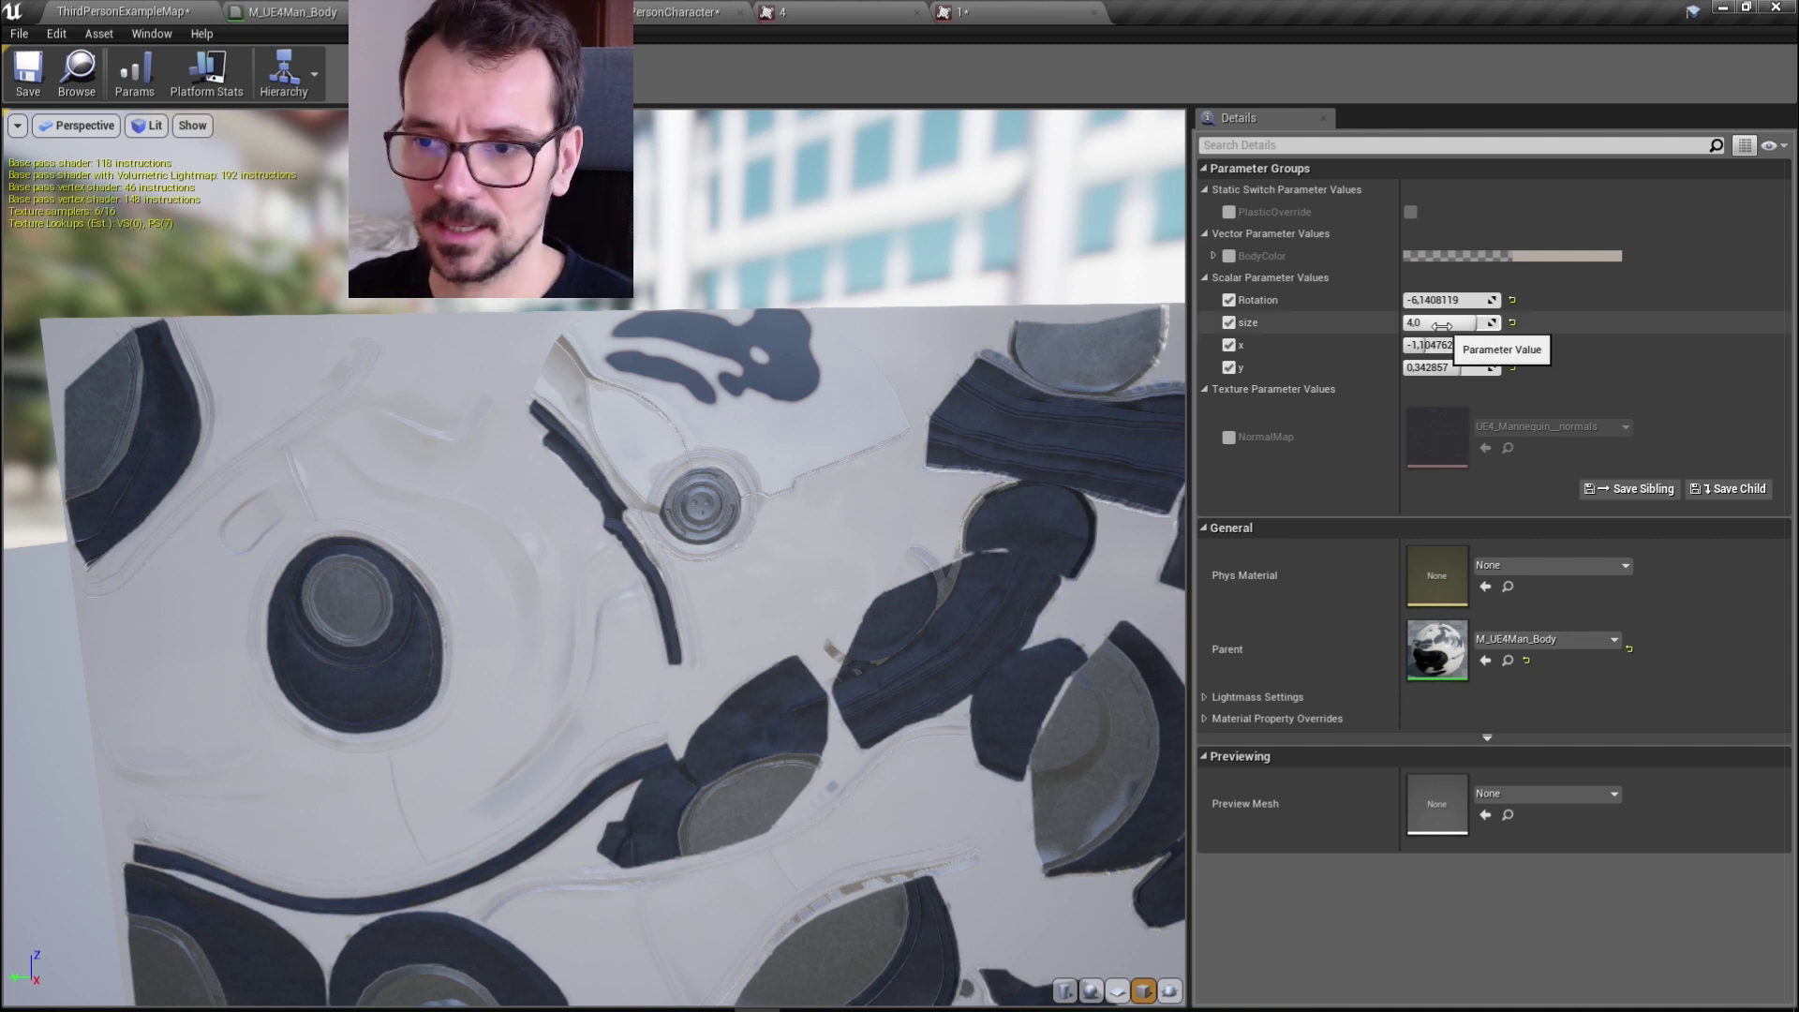
{"action": "left_click", "coordinate": [844, 12]}
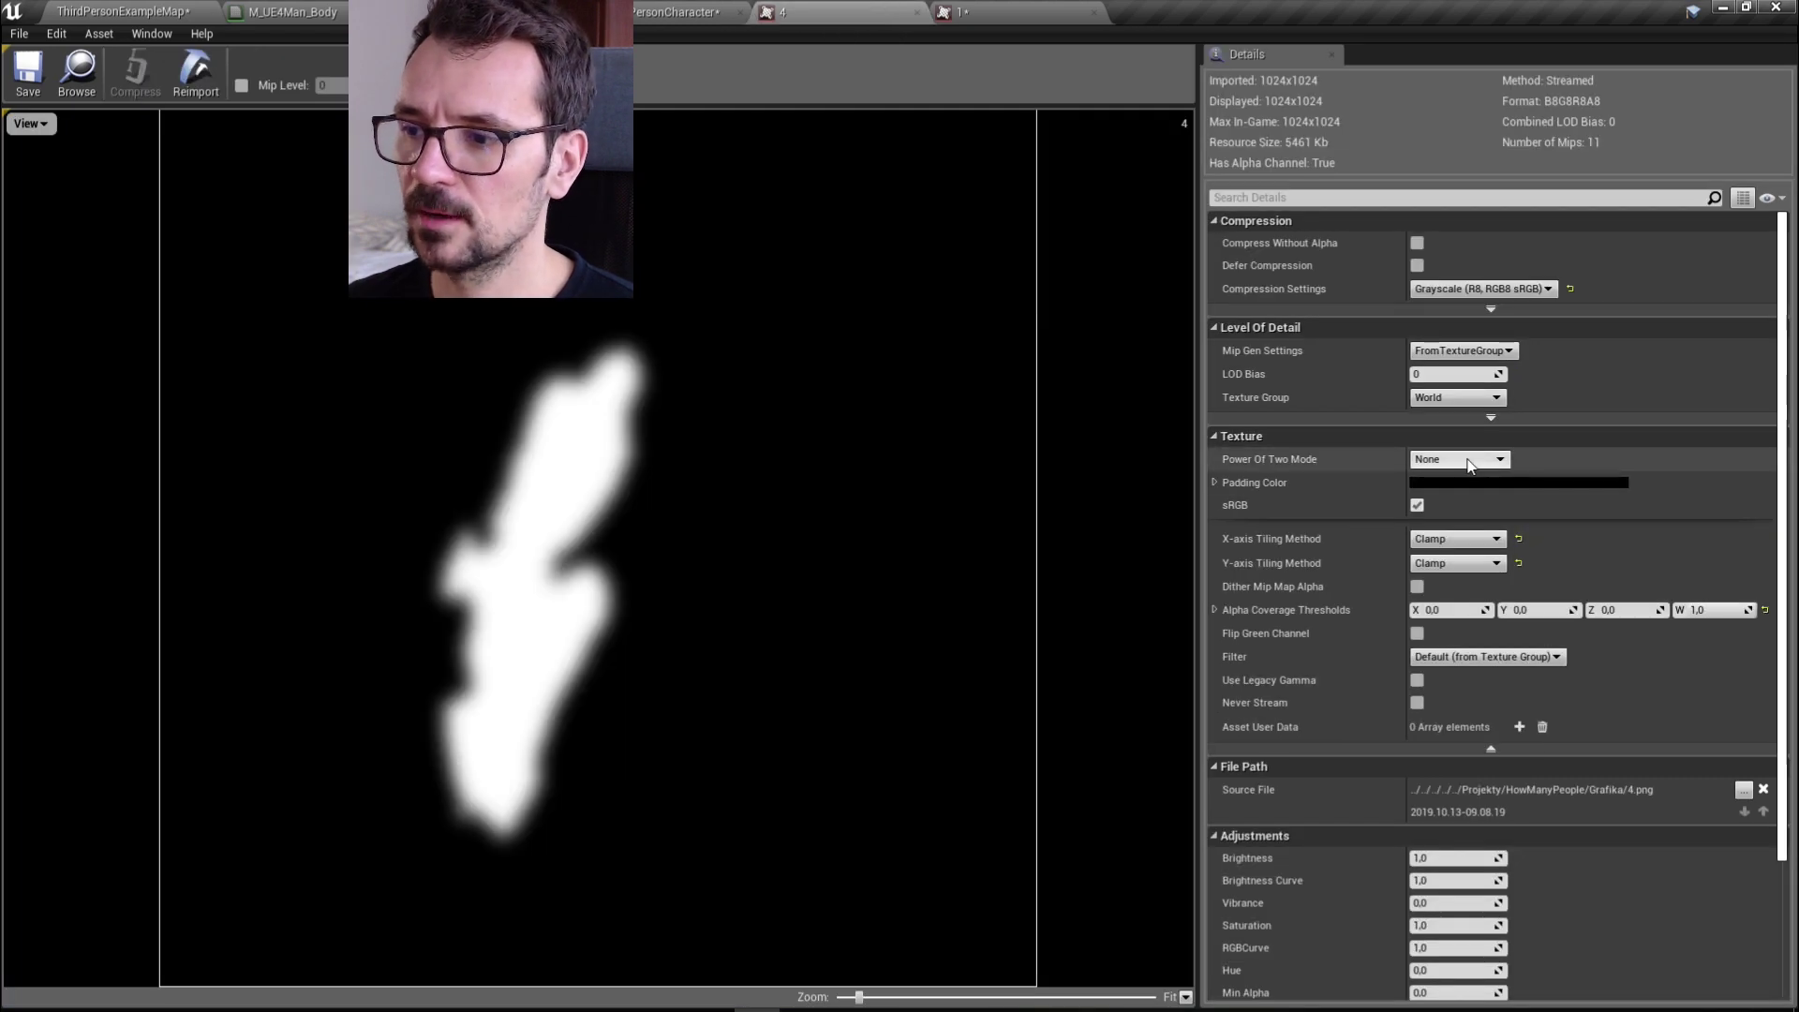
{"action": "left_click", "coordinate": [698, 12]}
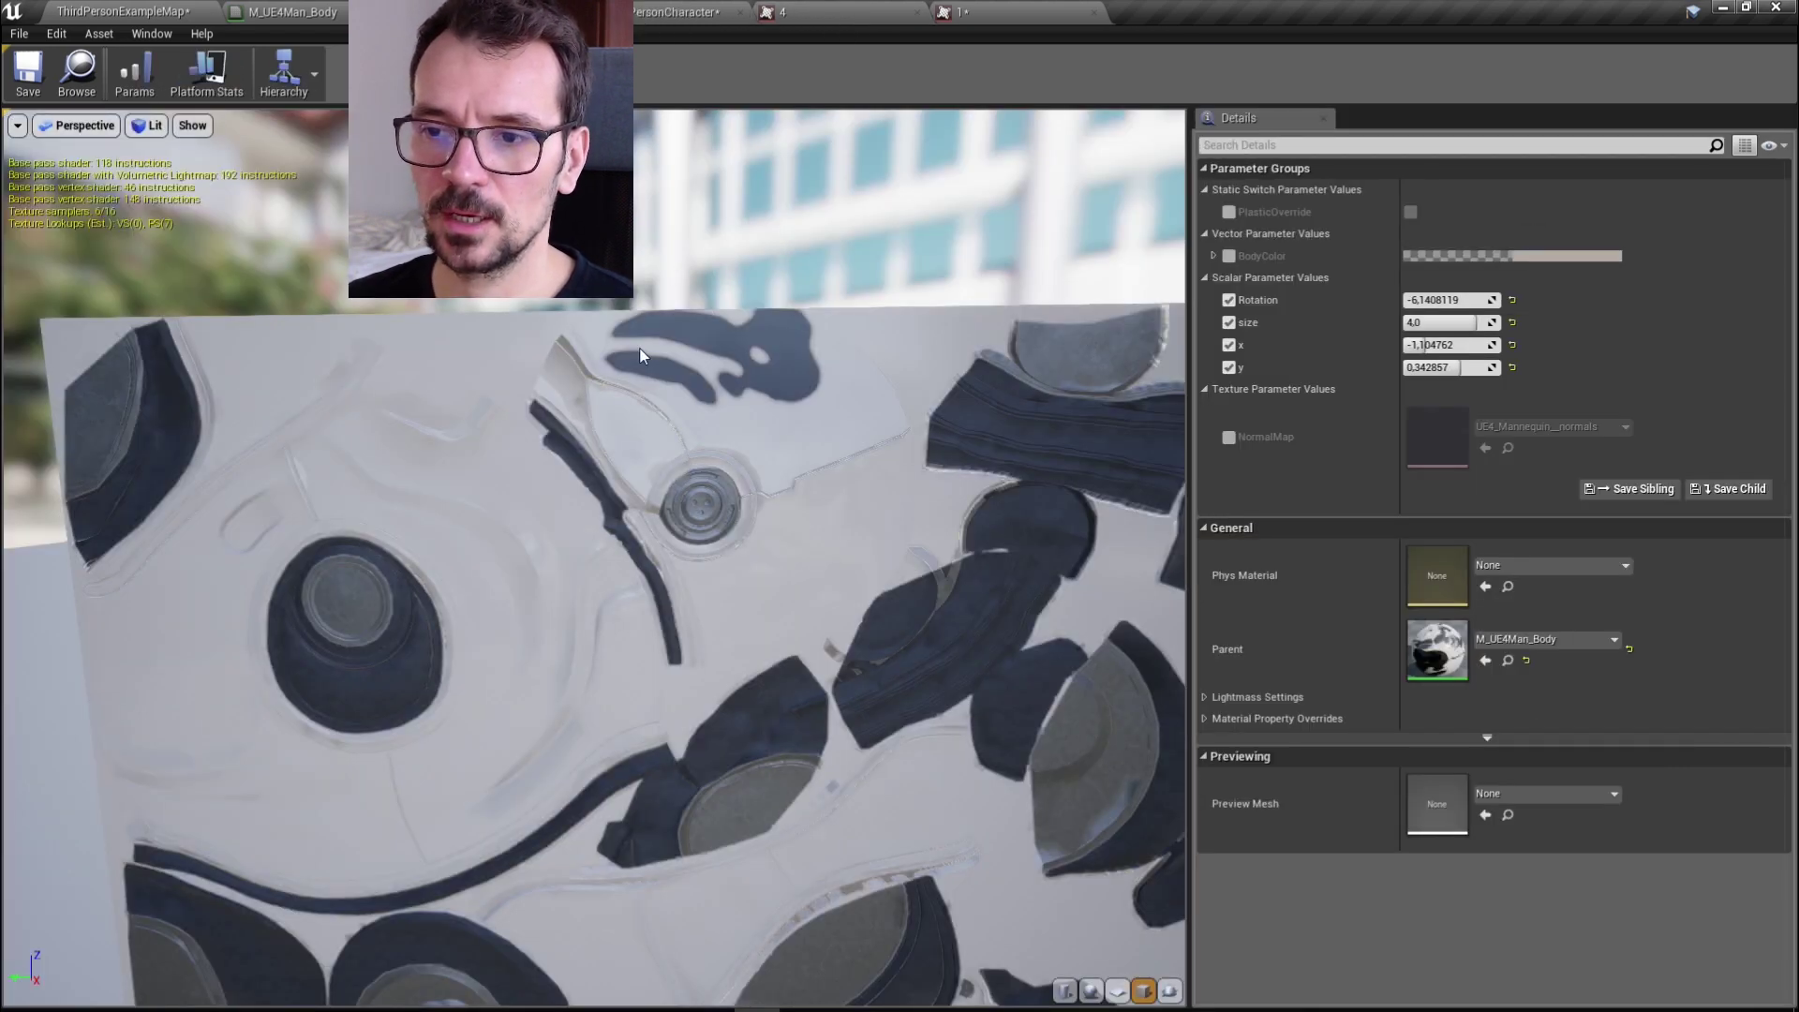